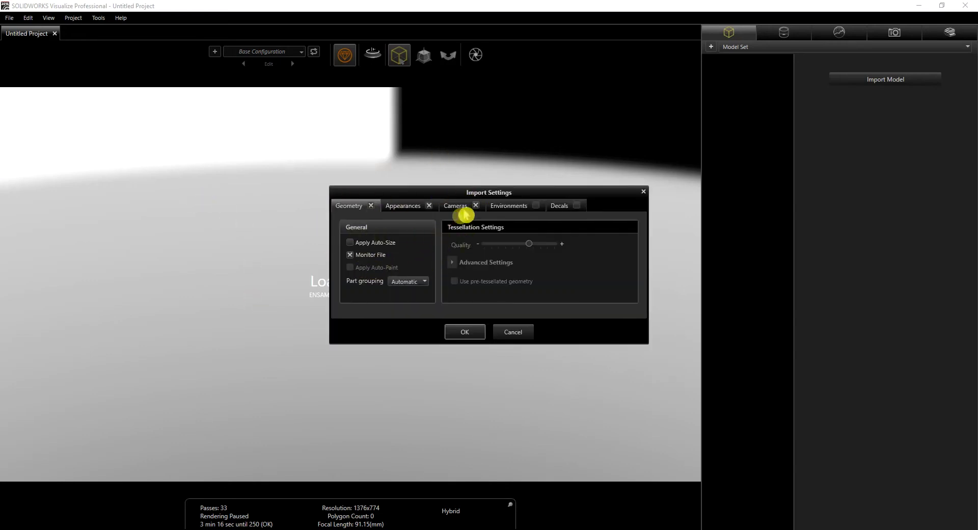
Import the ENSAMBLE LISTERINE assembly with camera import turned off.
{"action": "left_click", "coordinate": [476, 205]}
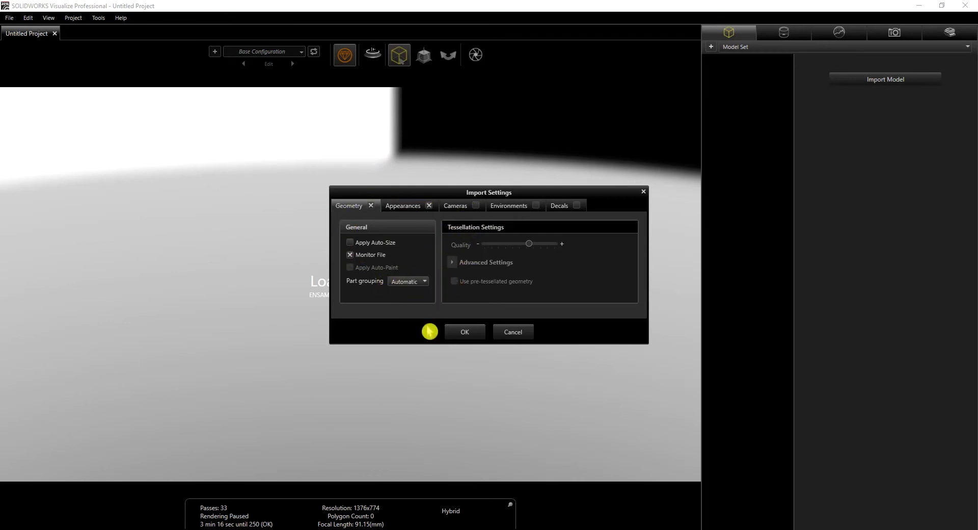
{"action": "left_click", "coordinate": [463, 333]}
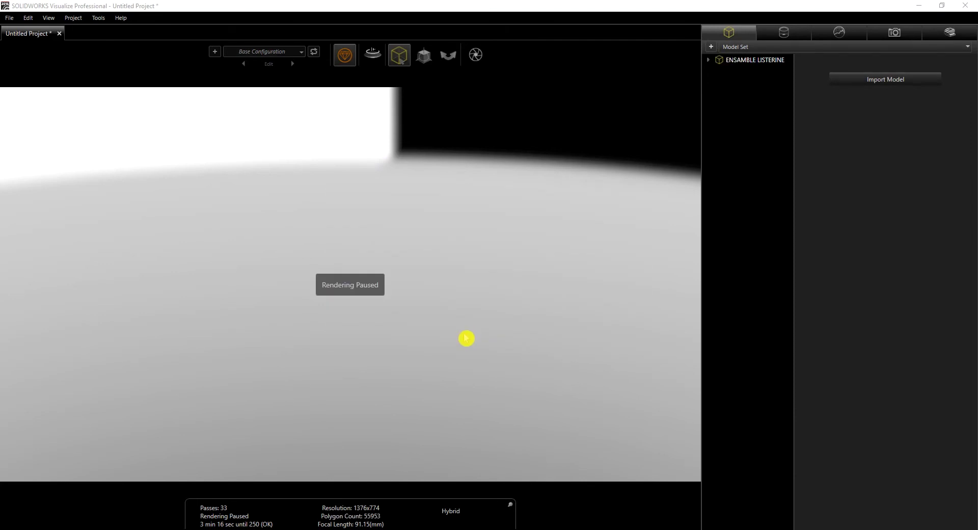
Snap the imported bottle model to the floor and expand its preview options.
{"action": "left_click", "coordinate": [404, 218]}
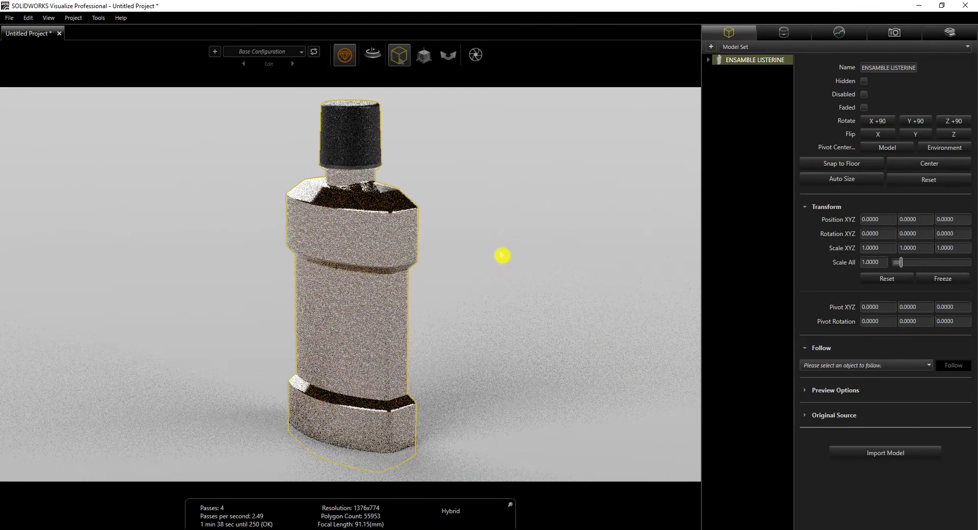
{"action": "left_click_drag", "start_coordinate": [519, 283], "coordinate": [554, 279]}
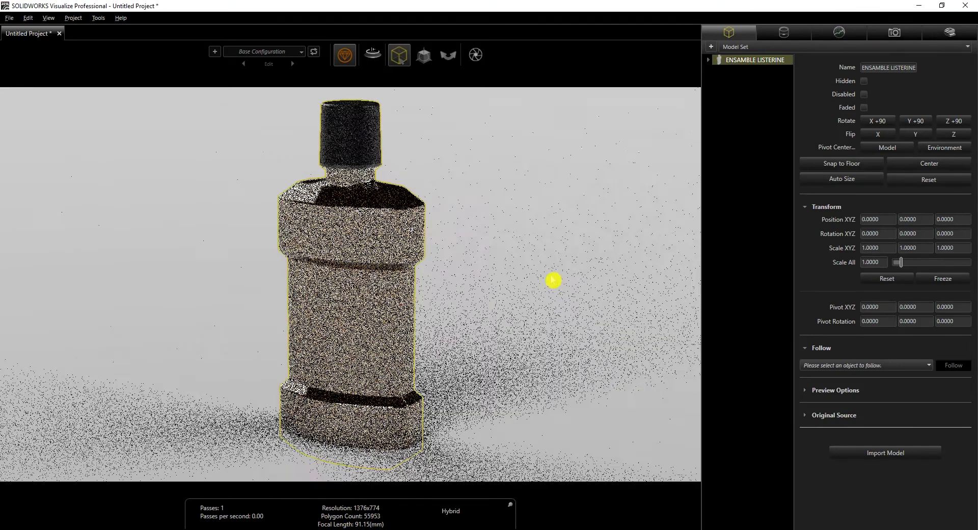
{"action": "left_click", "coordinate": [848, 166]}
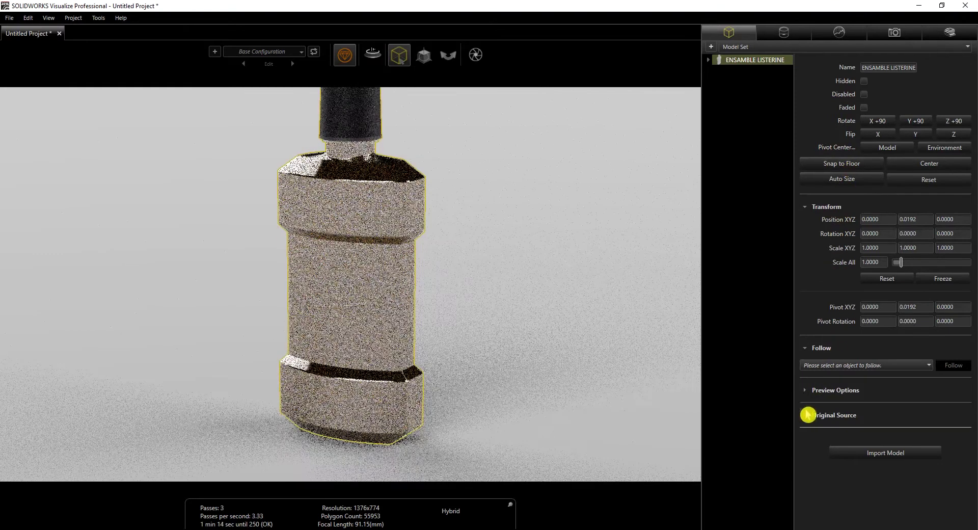
{"action": "left_click", "coordinate": [806, 390]}
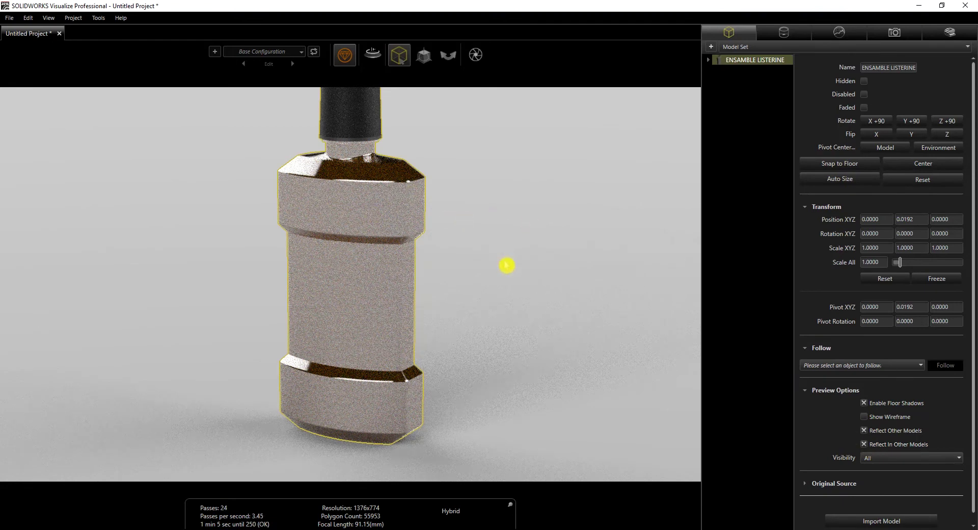
{"action": "left_click_drag", "start_coordinate": [521, 265], "coordinate": [539, 280]}
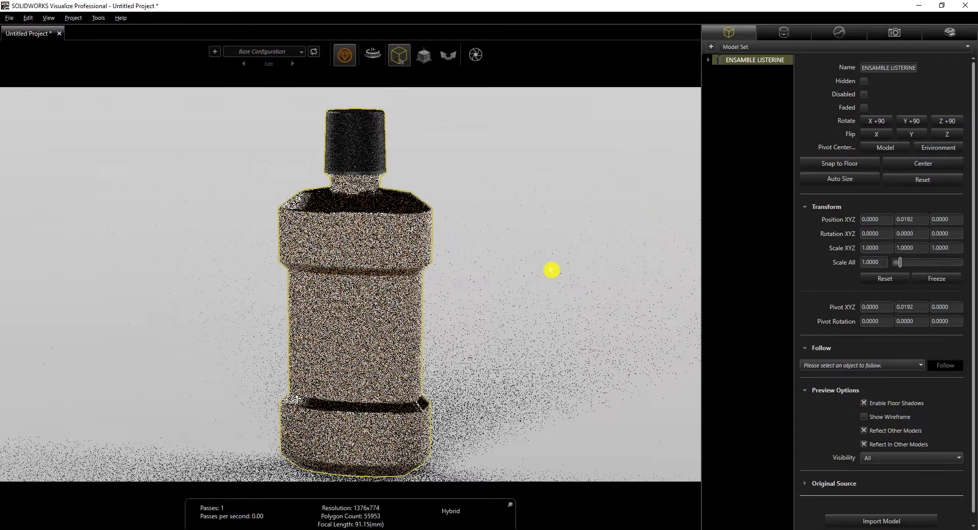
Load the saved Listerine camera from the Cameras folder into the project.
{"action": "left_click", "coordinate": [895, 32]}
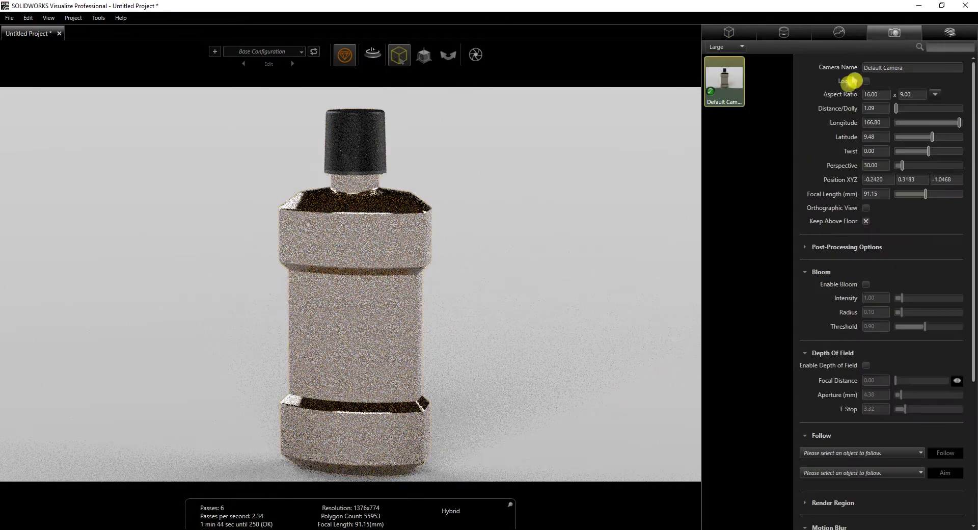
{"action": "right_click", "coordinate": [768, 127]}
{"action": "left_click", "coordinate": [890, 100]}
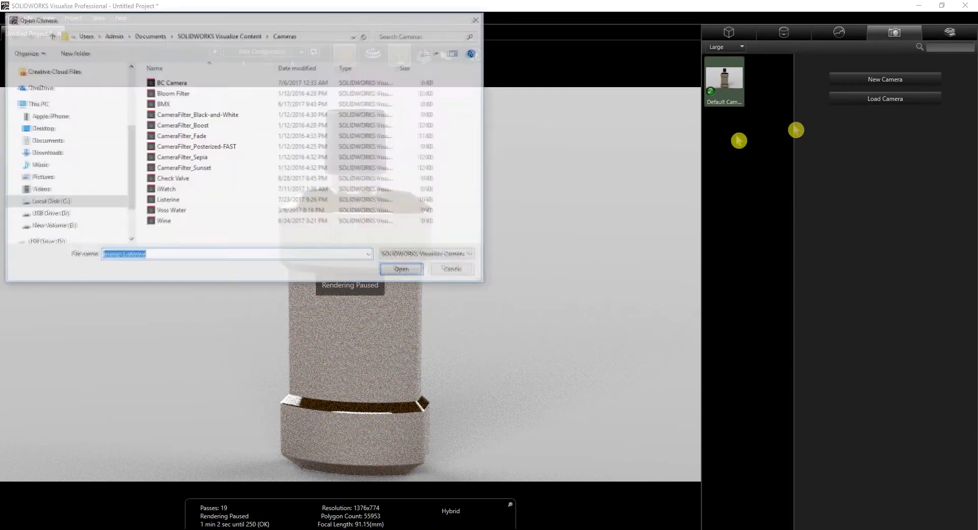
{"action": "left_click", "coordinate": [177, 200]}
{"action": "left_click", "coordinate": [398, 271]}
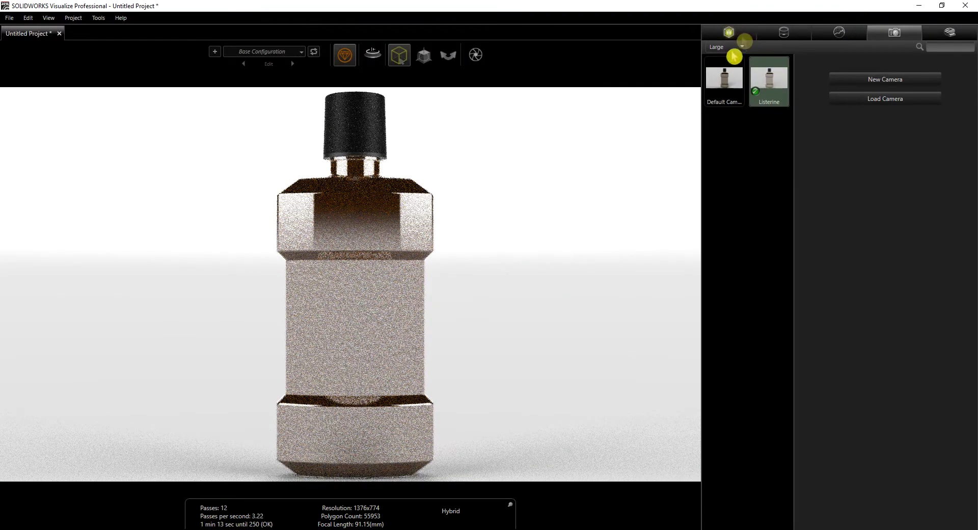
Apply the Listerine library's Cap appearance to the bottle cap and its Body appearance to the bottle body.
{"action": "left_click", "coordinate": [741, 35]}
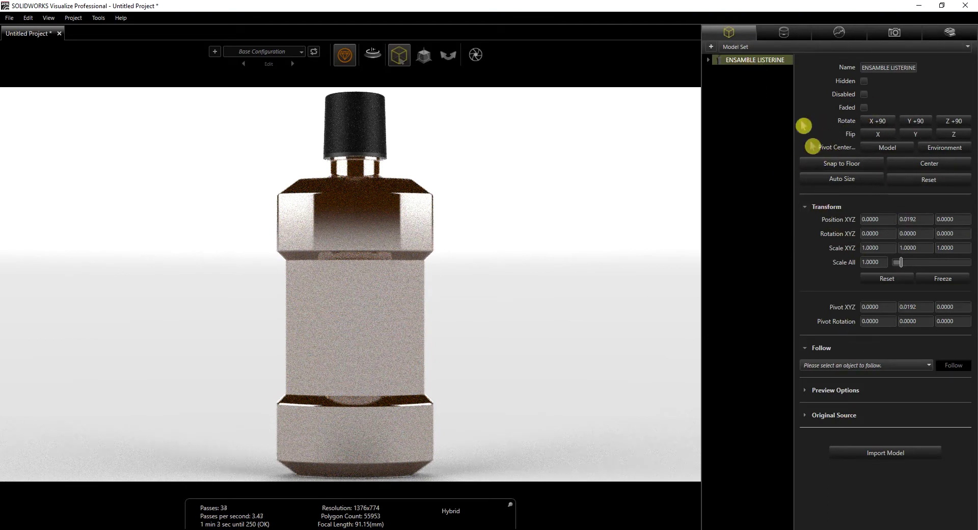
{"action": "left_click", "coordinate": [786, 33]}
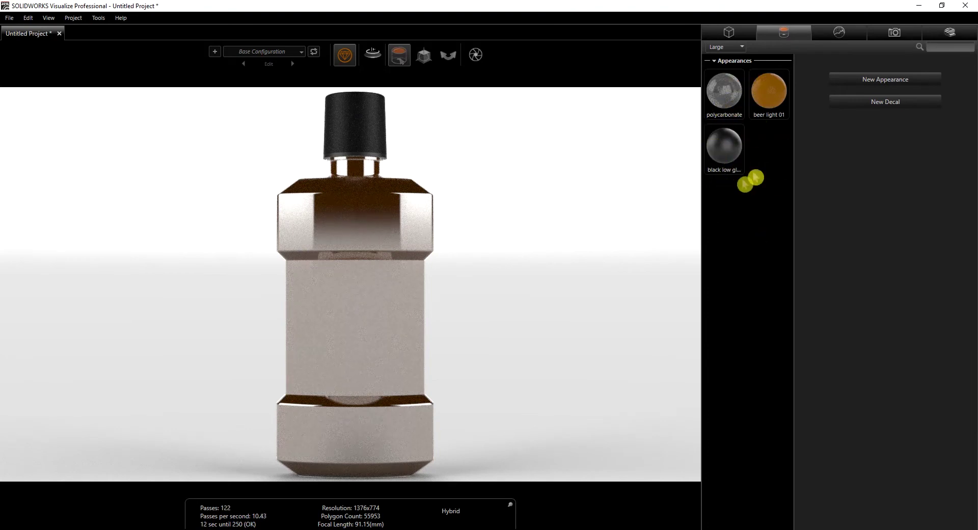
{"action": "left_click", "coordinate": [949, 32]}
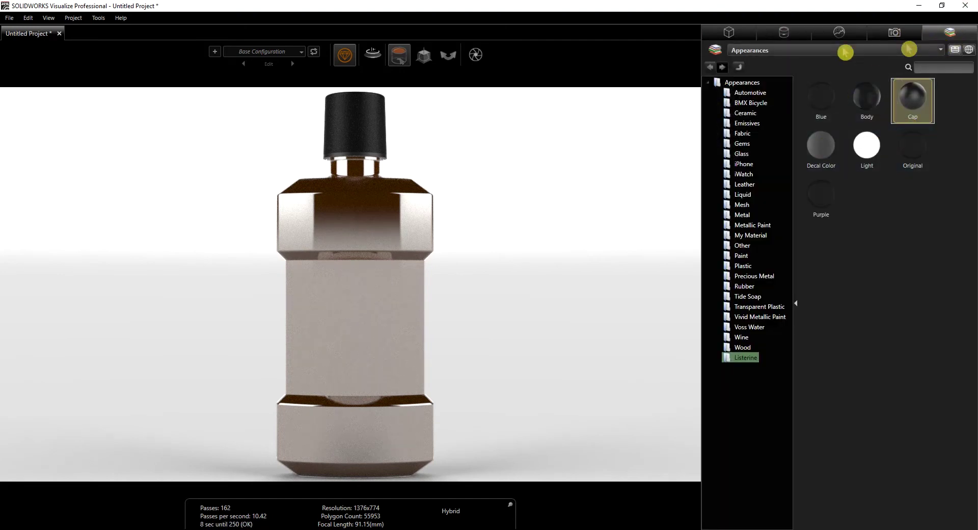
{"action": "left_click", "coordinate": [917, 40]}
{"action": "left_click", "coordinate": [946, 32]}
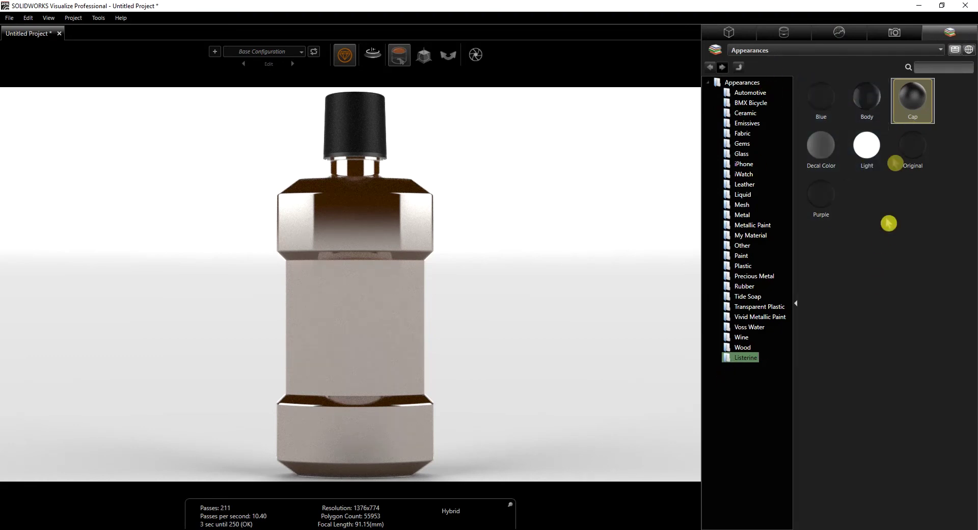
{"action": "left_click_drag", "start_coordinate": [917, 98], "coordinate": [354, 122]}
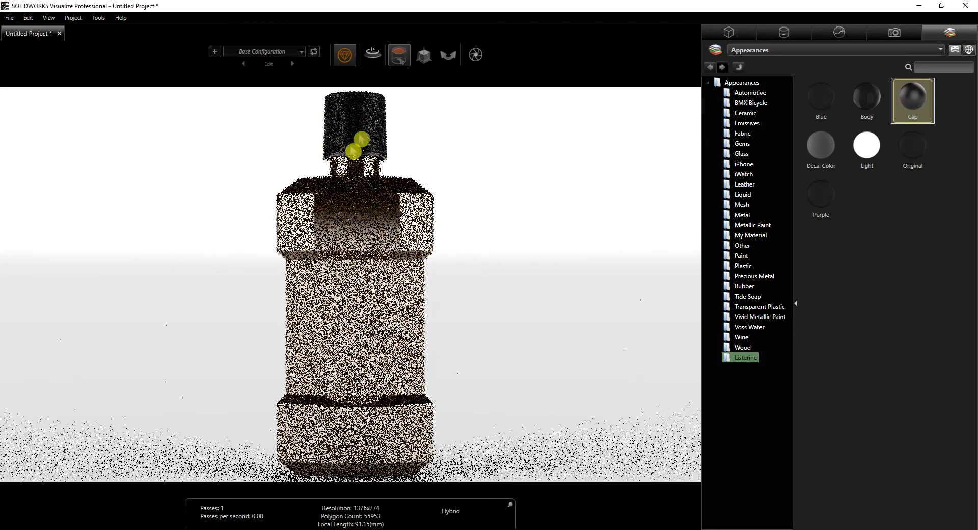
{"action": "left_click_drag", "start_coordinate": [866, 98], "coordinate": [389, 213]}
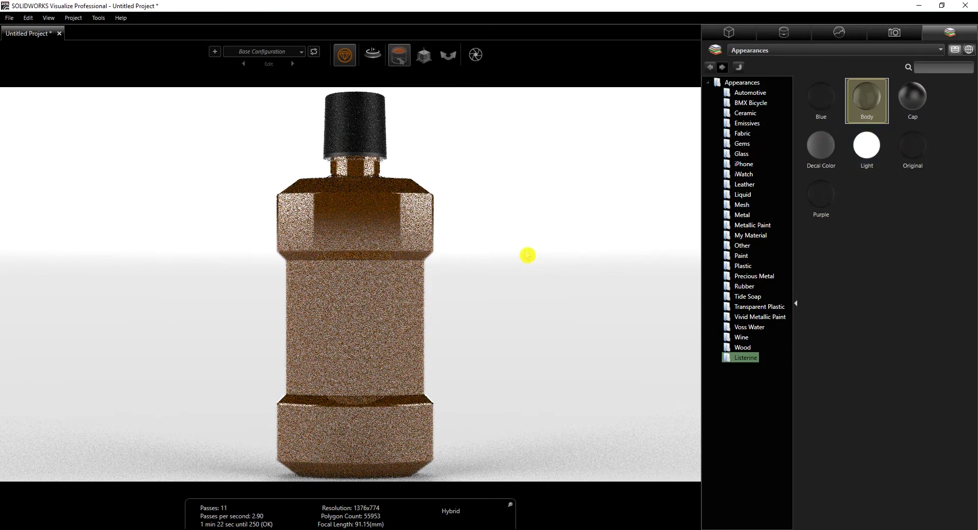
Hide the bottle body and apply the Listerine library's Blue appearance to the liquid inside.
{"action": "right_click", "coordinate": [437, 213]}
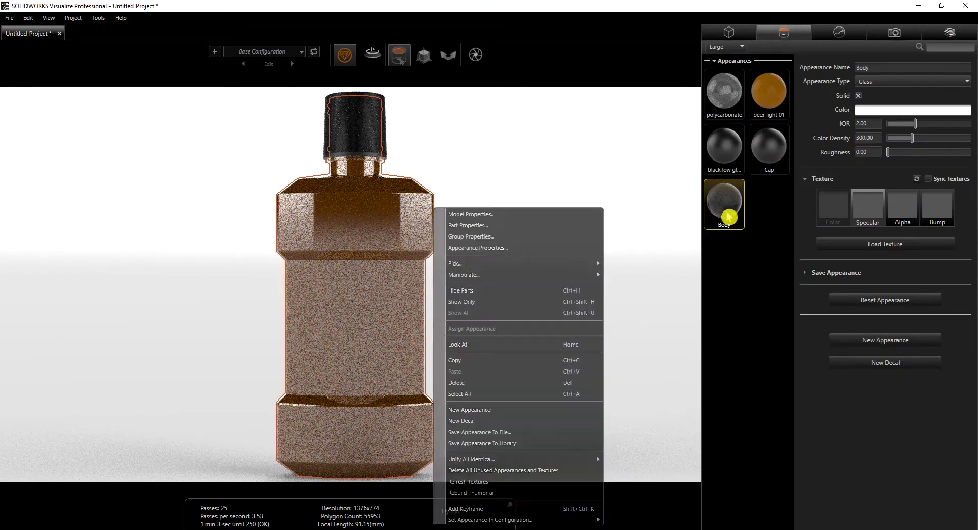
{"action": "right_click", "coordinate": [734, 214]}
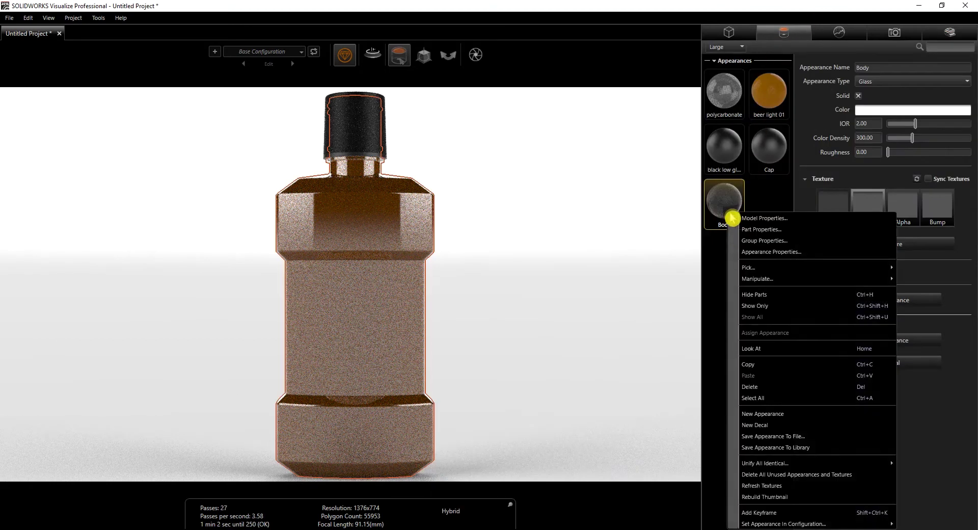
{"action": "left_click", "coordinate": [764, 296]}
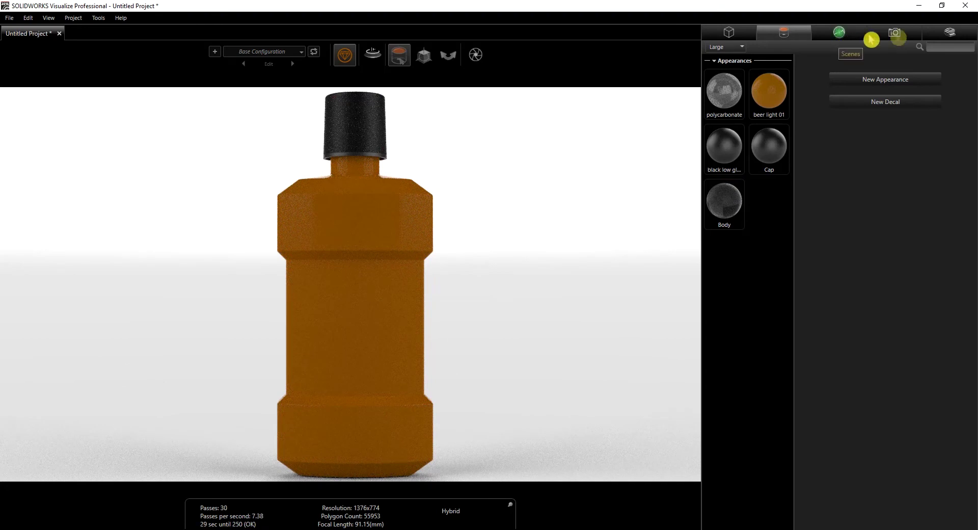
{"action": "left_click", "coordinate": [950, 31]}
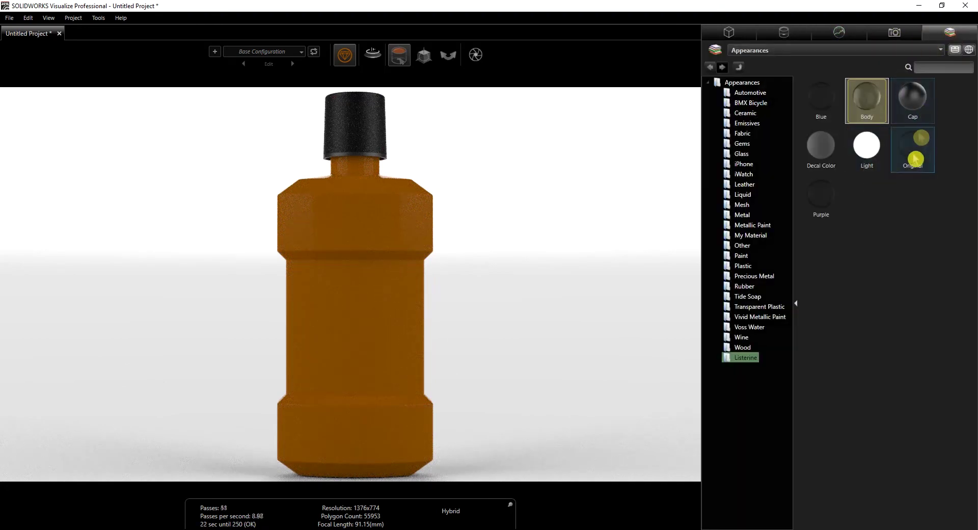
{"action": "left_click_drag", "start_coordinate": [821, 99], "coordinate": [378, 225]}
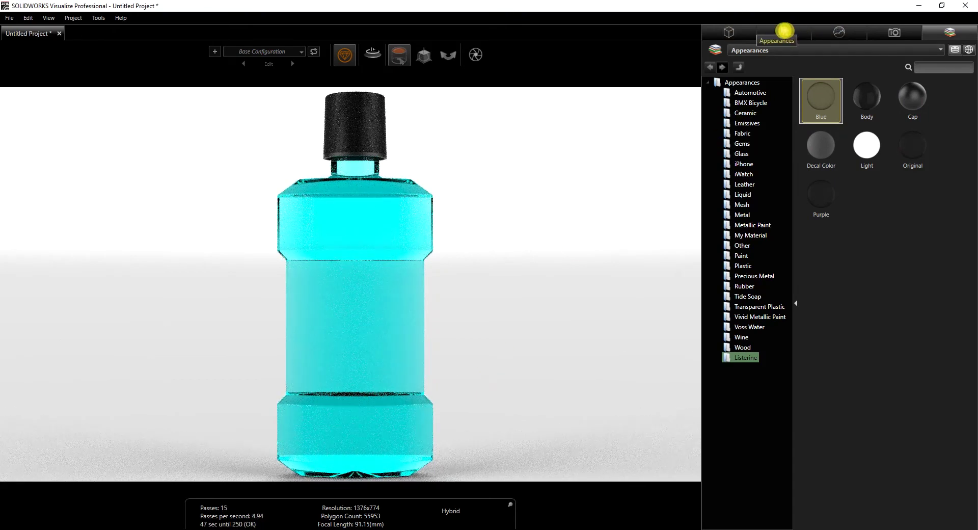
Show all hidden parts so the bottle body is back around the liquid.
{"action": "left_click", "coordinate": [793, 33]}
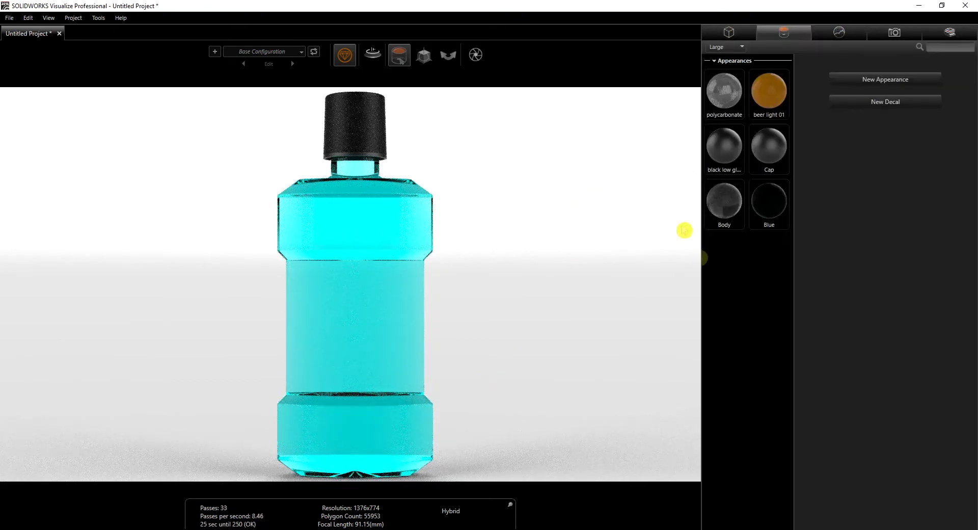
{"action": "right_click", "coordinate": [728, 262]}
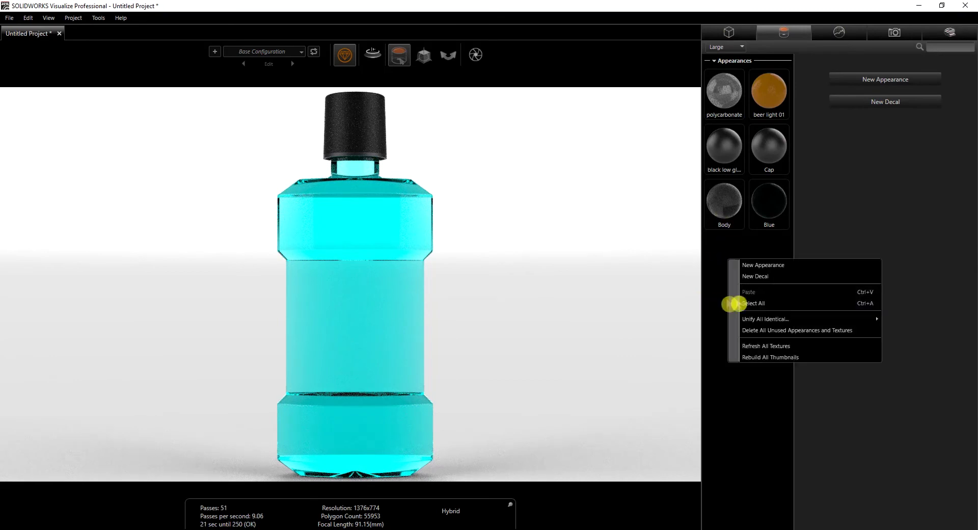
{"action": "right_click", "coordinate": [592, 243]}
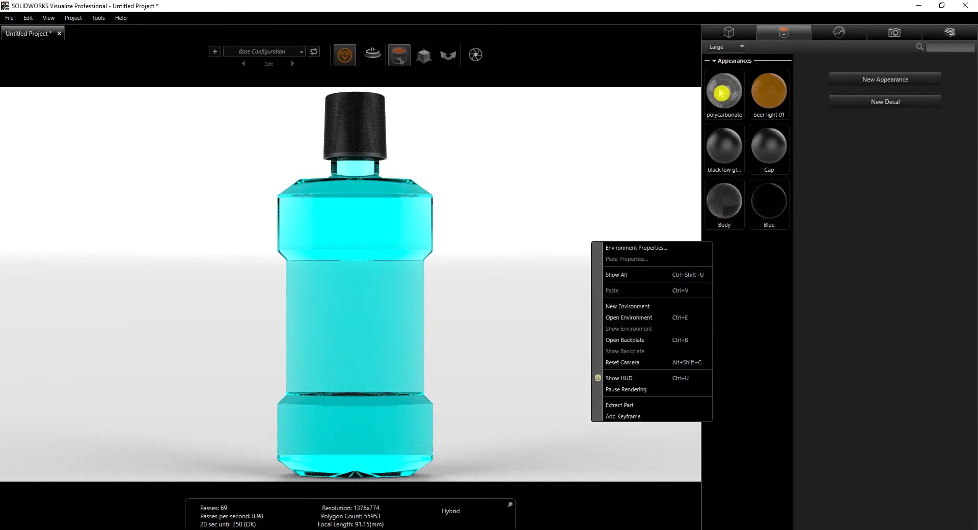
{"action": "right_click", "coordinate": [724, 92]}
{"action": "left_click", "coordinate": [610, 238]}
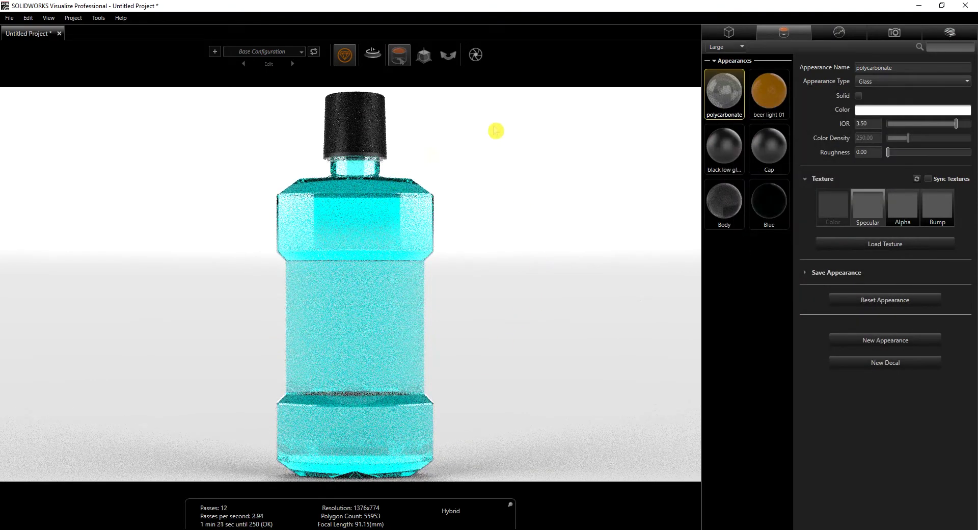
Delete all unused appearances and textures from the project.
{"action": "left_click", "coordinate": [839, 33]}
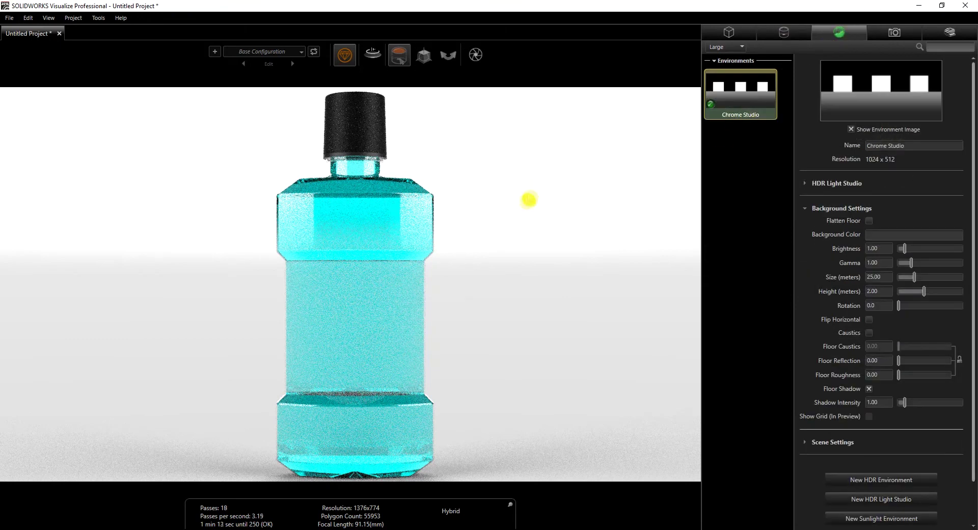
{"action": "left_click", "coordinate": [785, 40]}
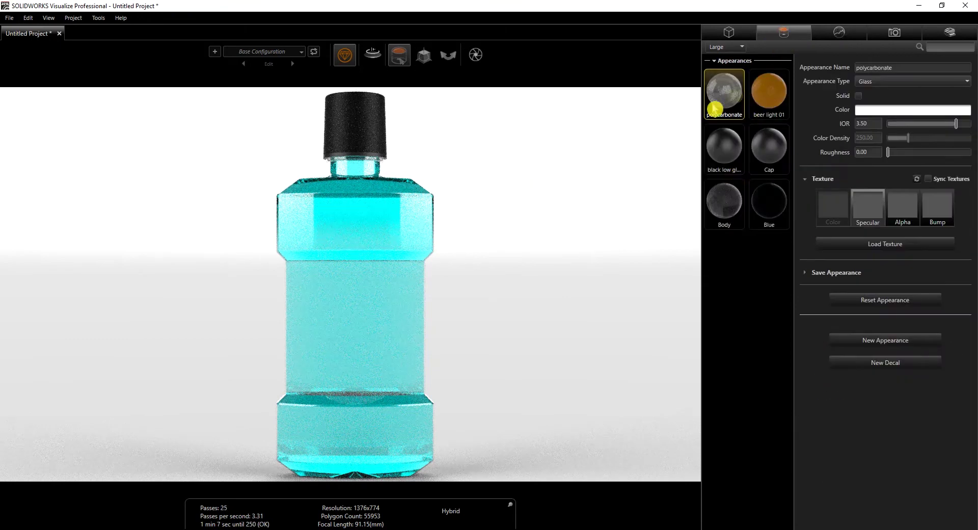
{"action": "right_click", "coordinate": [726, 273]}
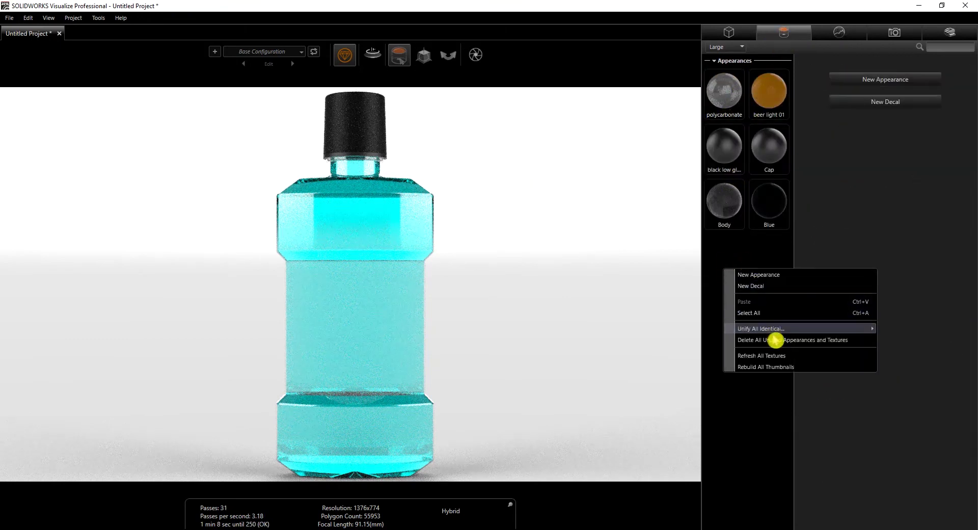
{"action": "left_click", "coordinate": [775, 338]}
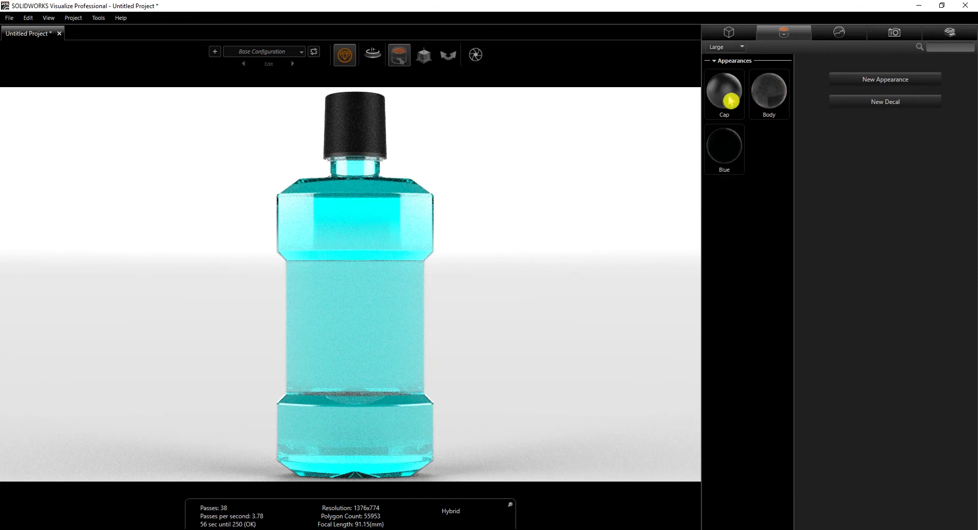
Examine the settings of the Cap, Body and Blue appearances, including the Blue appearance's colour values and eyedropper.
{"action": "left_click", "coordinate": [730, 101]}
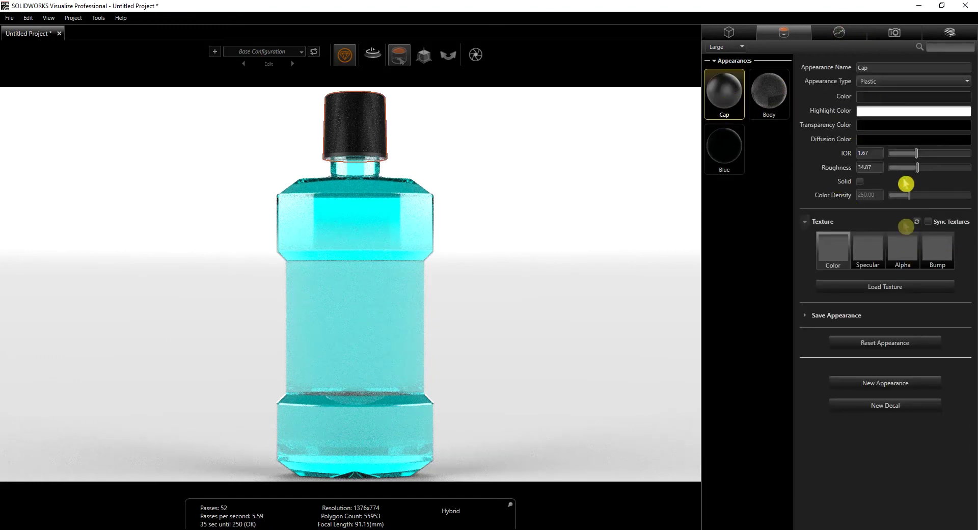
{"action": "left_click", "coordinate": [769, 100]}
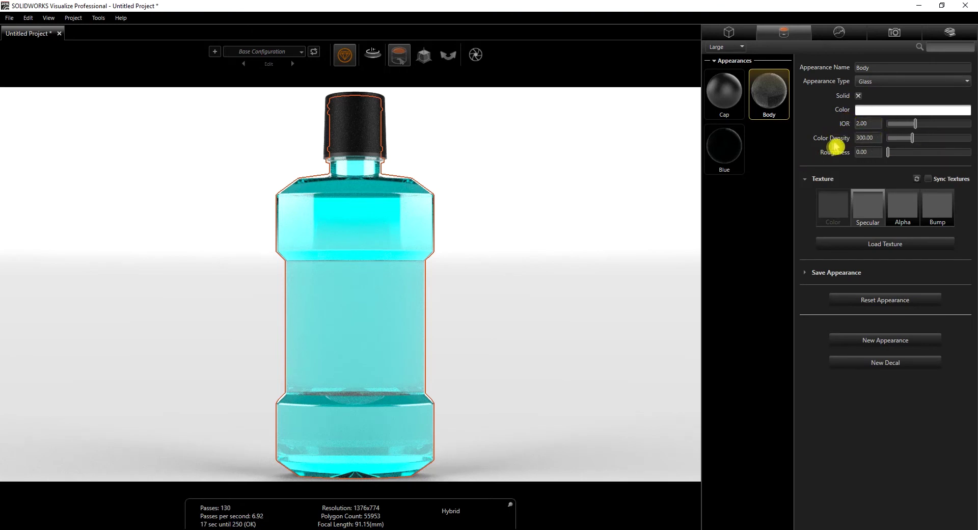
{"action": "left_click", "coordinate": [732, 147]}
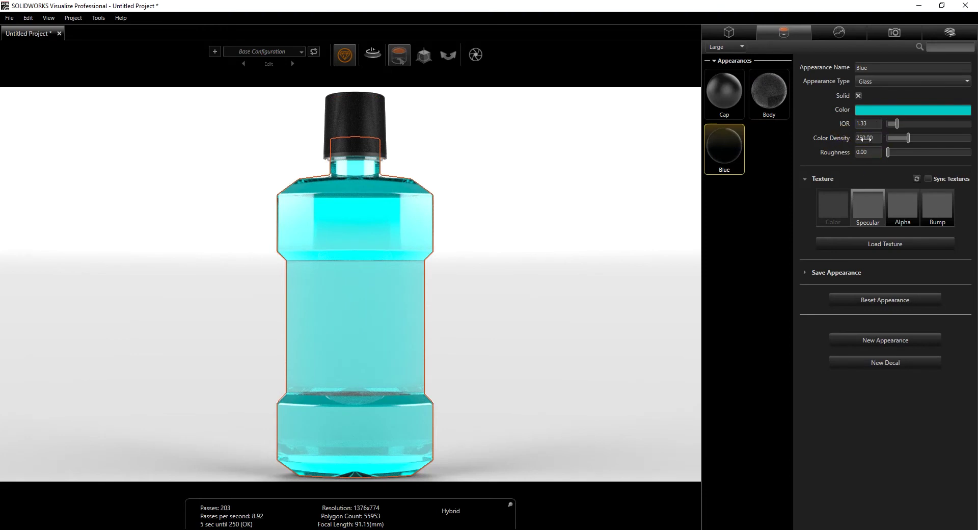
{"action": "left_click", "coordinate": [874, 114]}
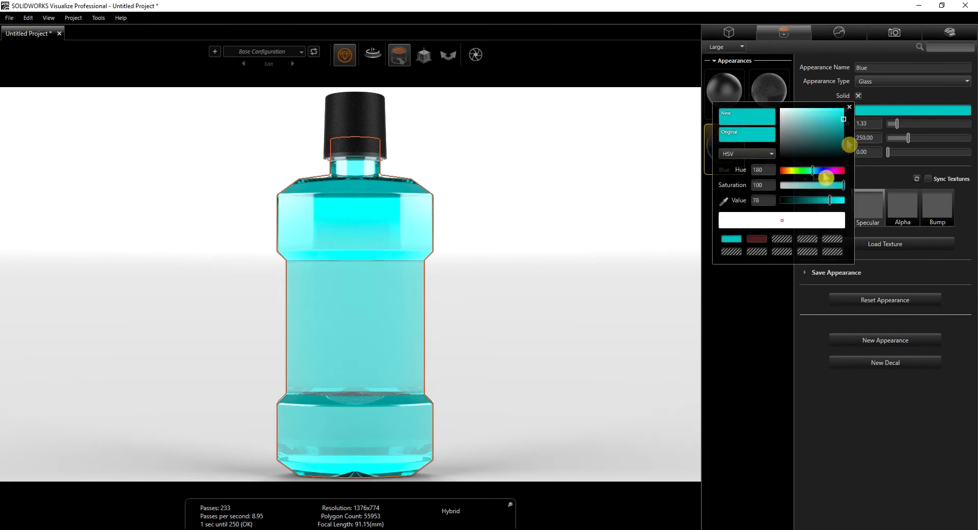
{"action": "left_click", "coordinate": [723, 200]}
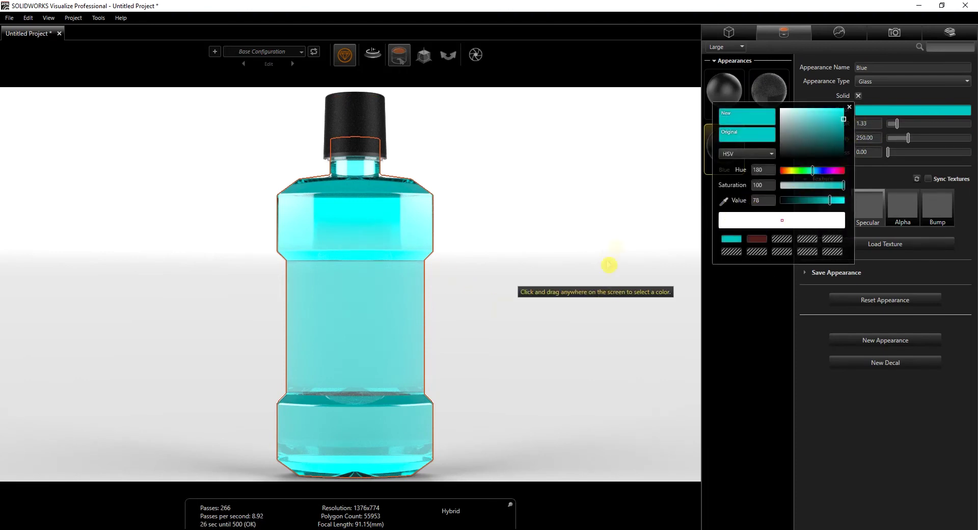
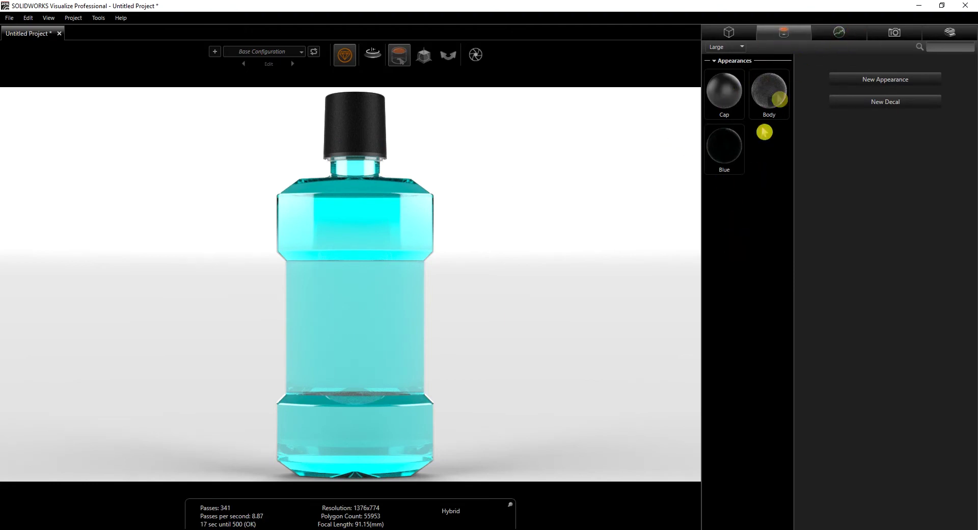
Add a new HDR environment from the Listerine EXR file in the Listerine Bottle folder.
{"action": "left_click", "coordinate": [845, 36]}
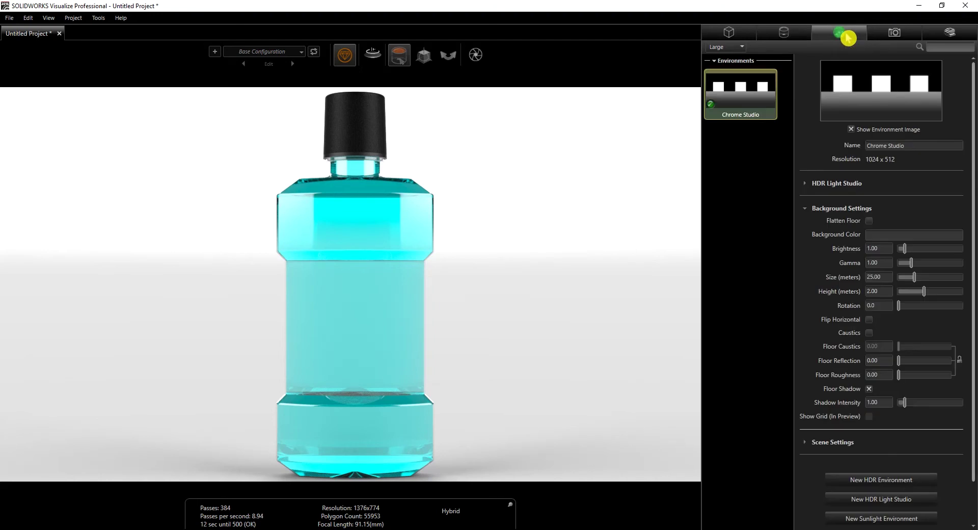
{"action": "right_click", "coordinate": [743, 151]}
{"action": "left_click", "coordinate": [749, 101]}
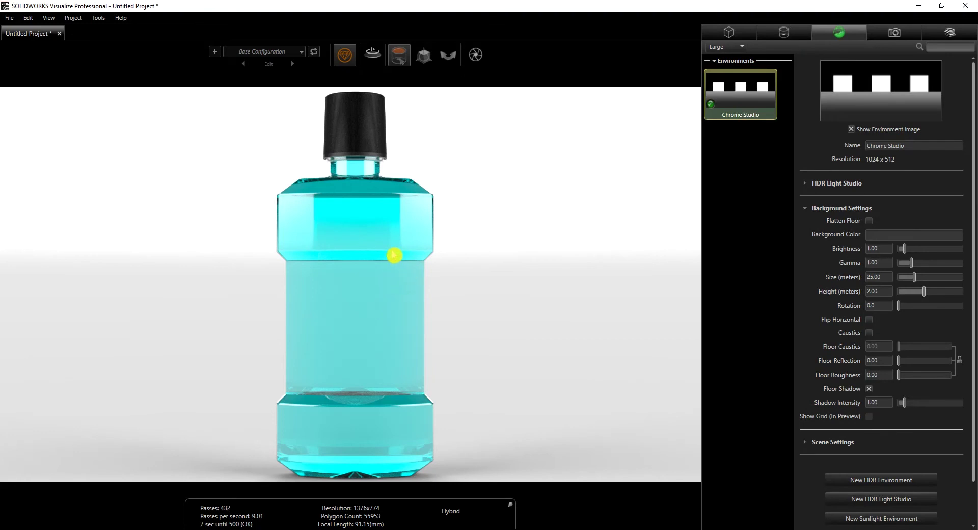
{"action": "right_click", "coordinate": [726, 144]}
{"action": "left_click", "coordinate": [912, 104]}
{"action": "left_click", "coordinate": [912, 104]}
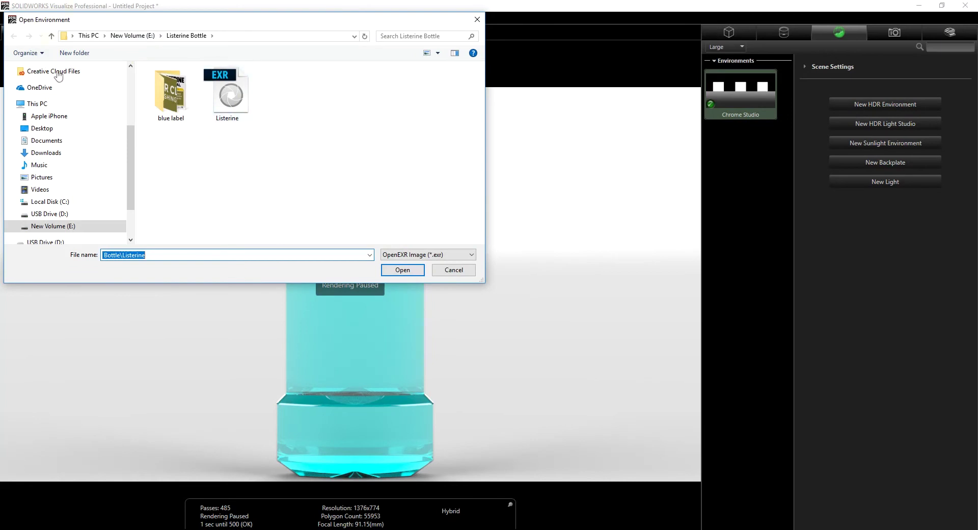
{"action": "left_click", "coordinate": [232, 100]}
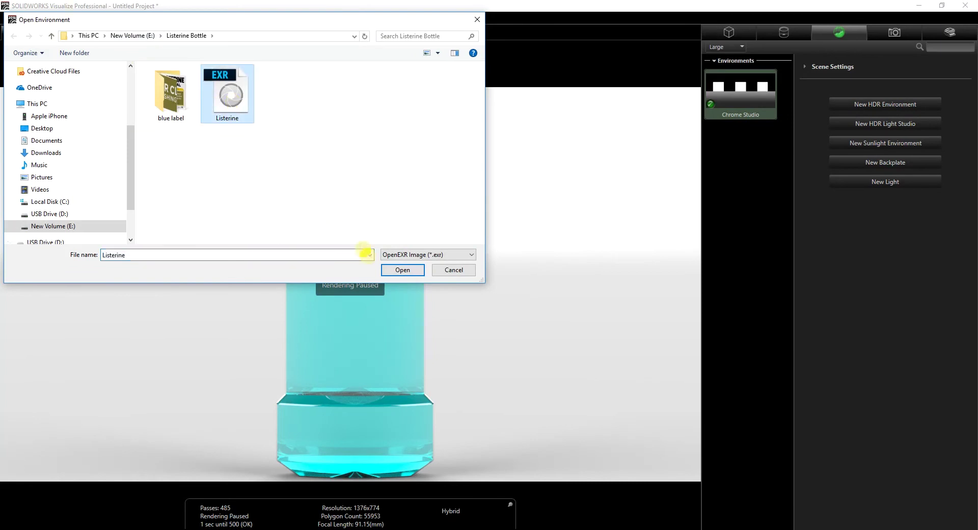
{"action": "left_click", "coordinate": [406, 271]}
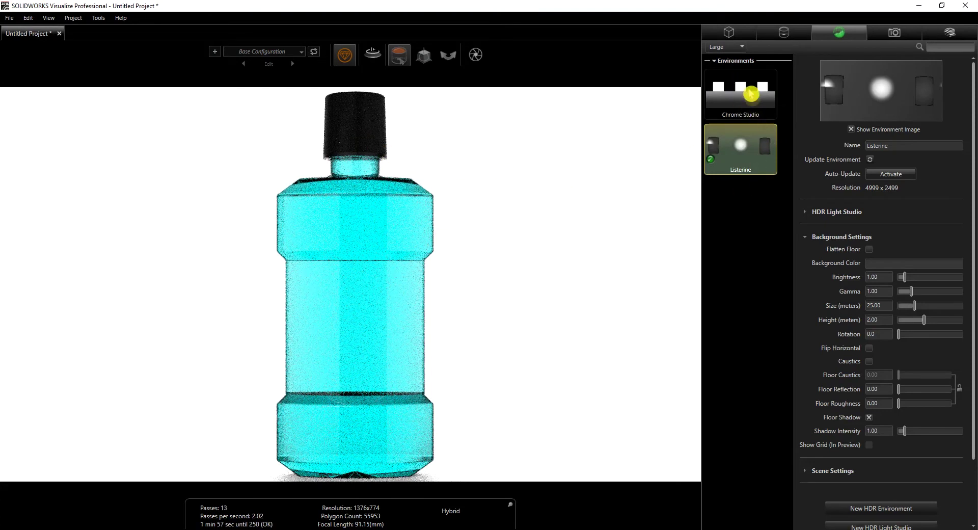
Create a new decal from the blue 2 image in the Listerine Bottle folder's blue label subfolder on drive E.
{"action": "left_click", "coordinate": [797, 35]}
{"action": "right_click", "coordinate": [740, 234]}
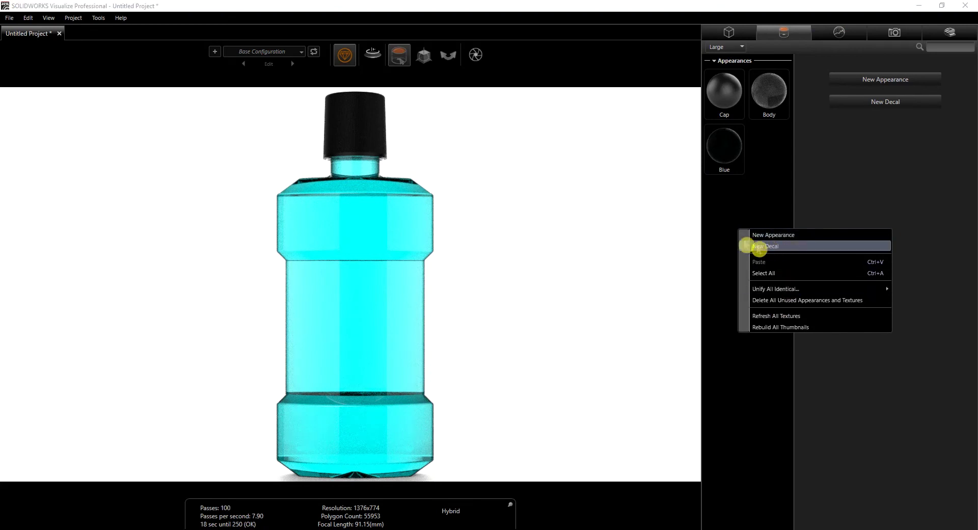
{"action": "left_click", "coordinate": [758, 247]}
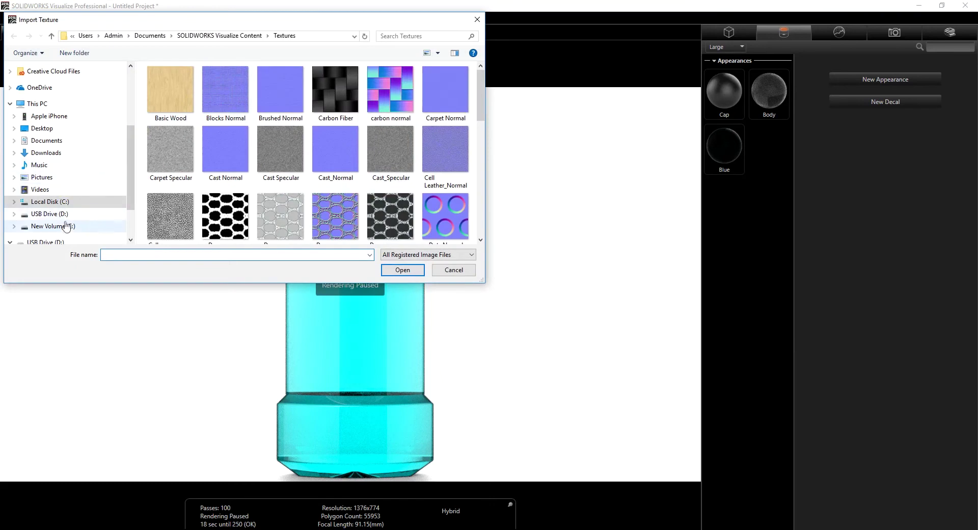
{"action": "left_click", "coordinate": [66, 227]}
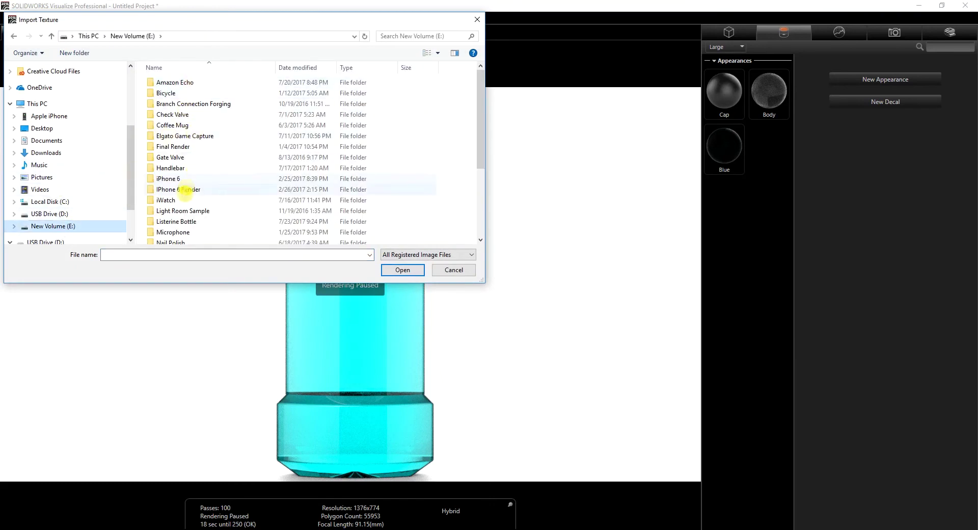
{"action": "left_click", "coordinate": [186, 224]}
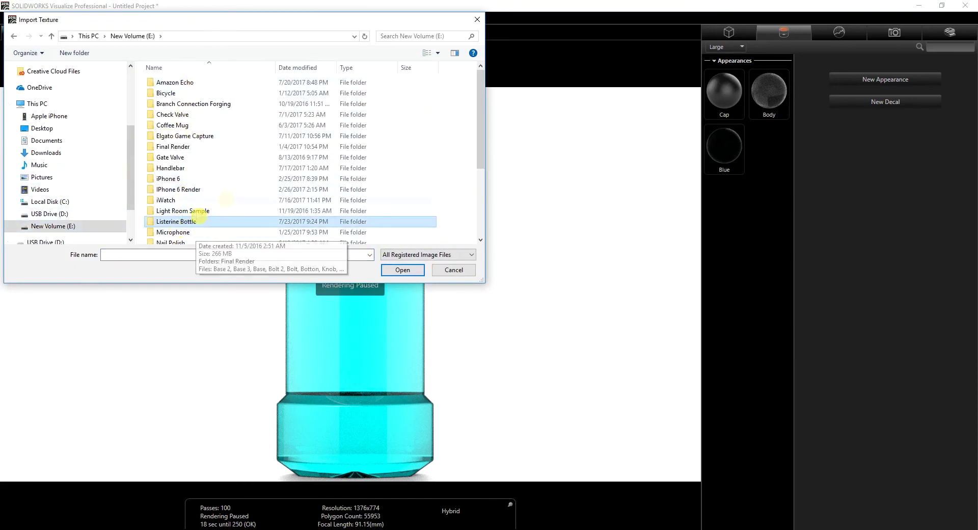
{"action": "double_click", "coordinate": [245, 223]}
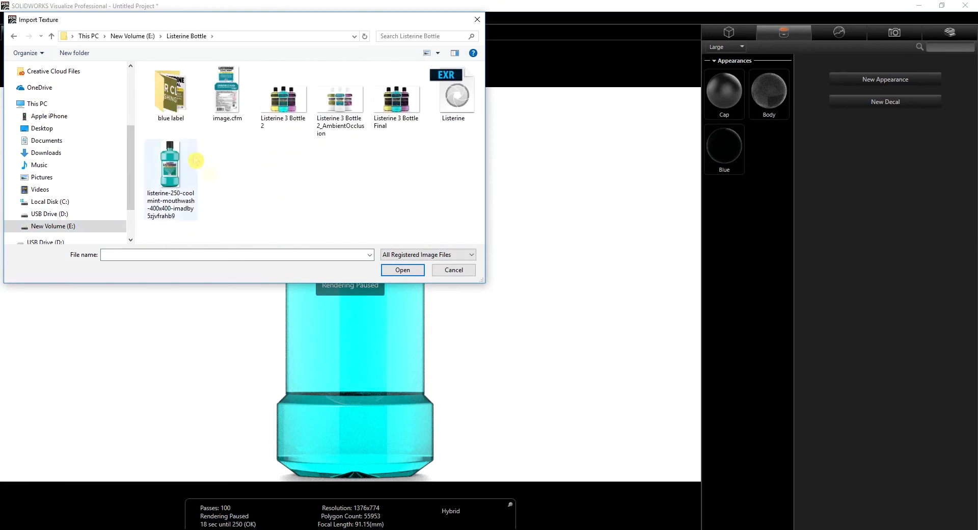
{"action": "double_click", "coordinate": [175, 95]}
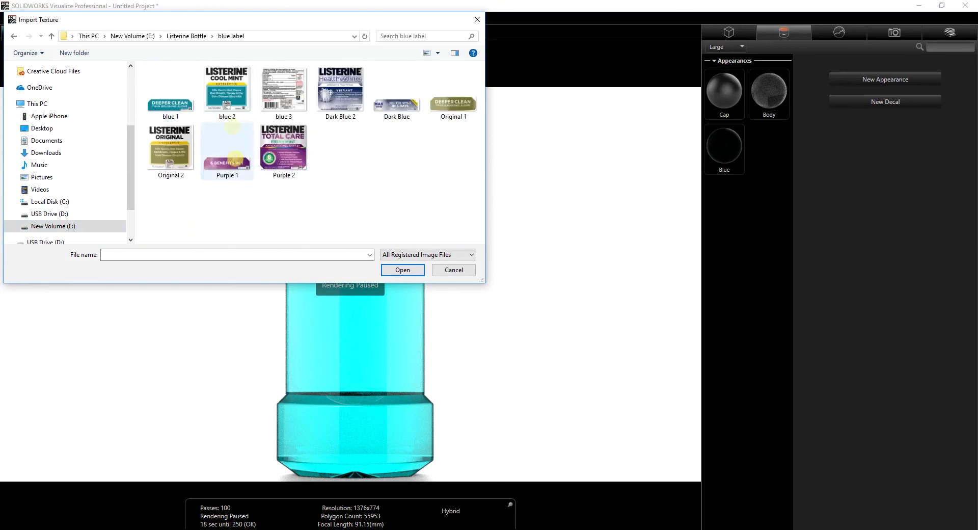
{"action": "left_click", "coordinate": [230, 85]}
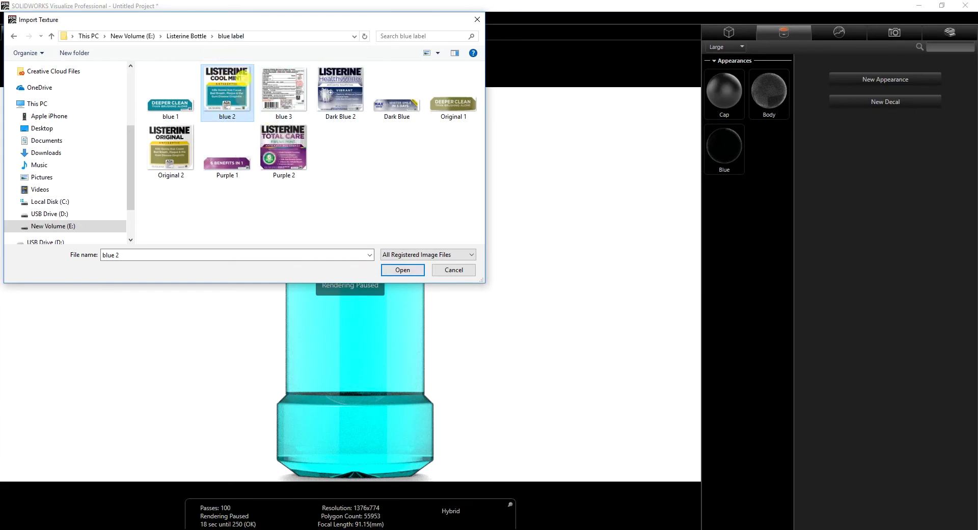
{"action": "left_click", "coordinate": [400, 273]}
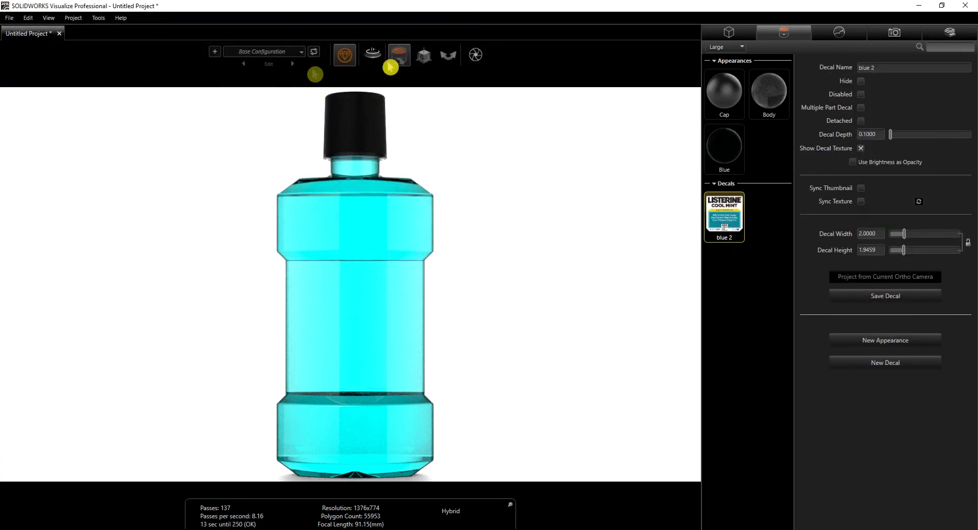
Switch the viewport to Preview mode, apply the blue 2 decal to the bottle body and select it for manipulation.
{"action": "mouse_move", "coordinate": [341, 54]}
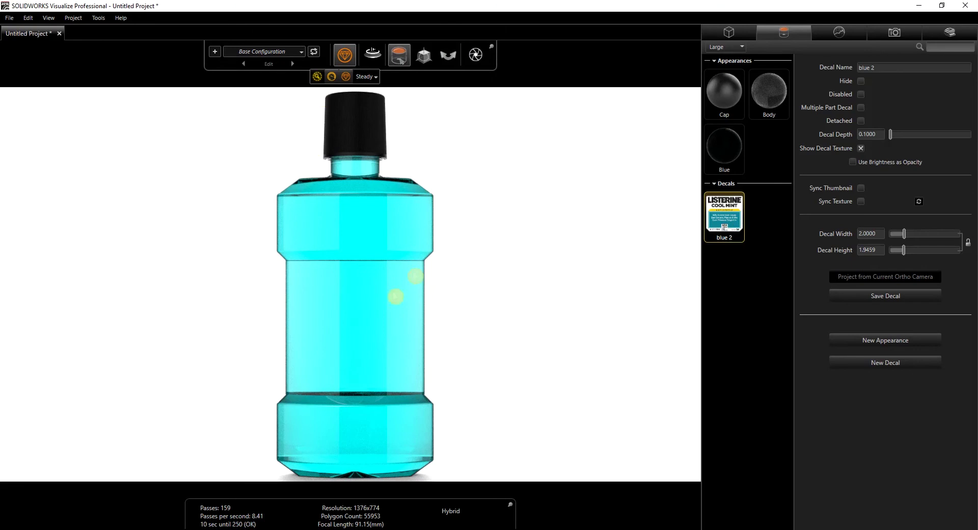
{"action": "key", "text": "p"}
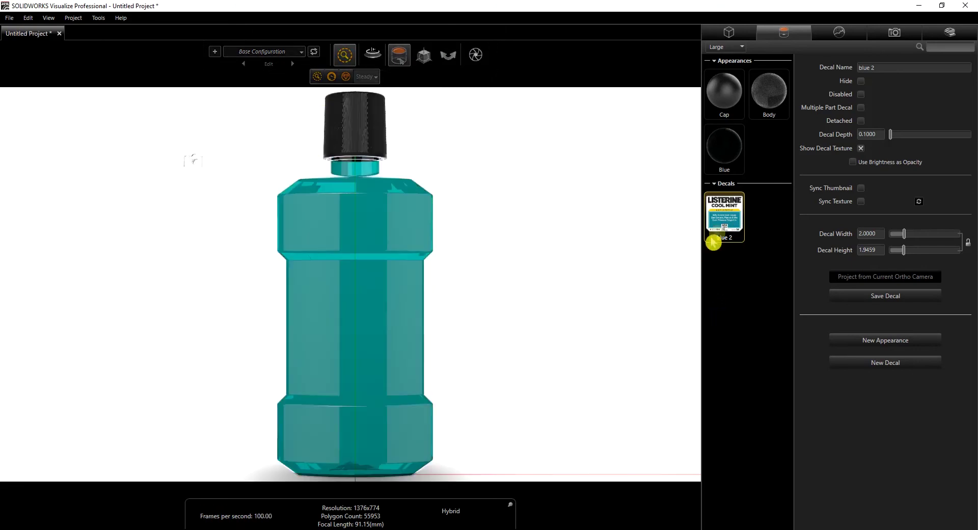
{"action": "left_click_drag", "start_coordinate": [729, 218], "coordinate": [338, 306]}
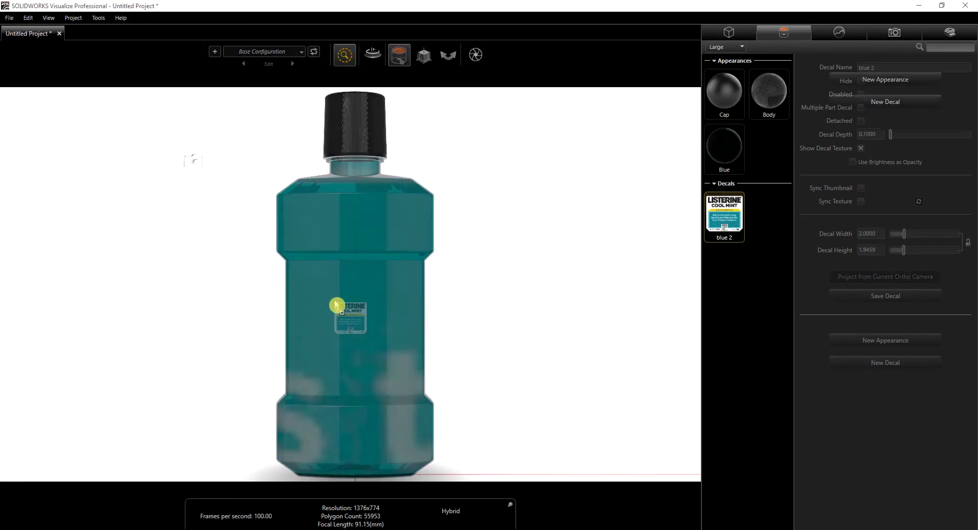
{"action": "mouse_move", "coordinate": [424, 56]}
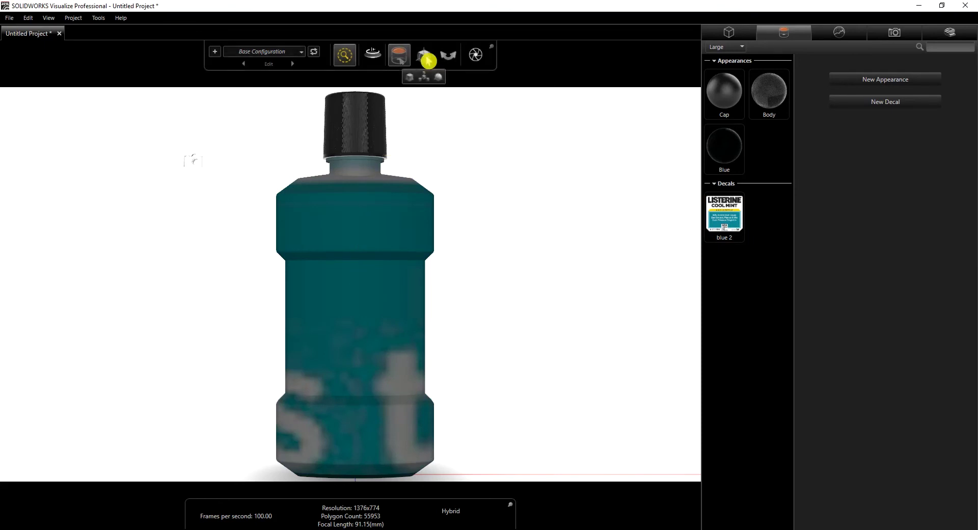
{"action": "left_click", "coordinate": [410, 80]}
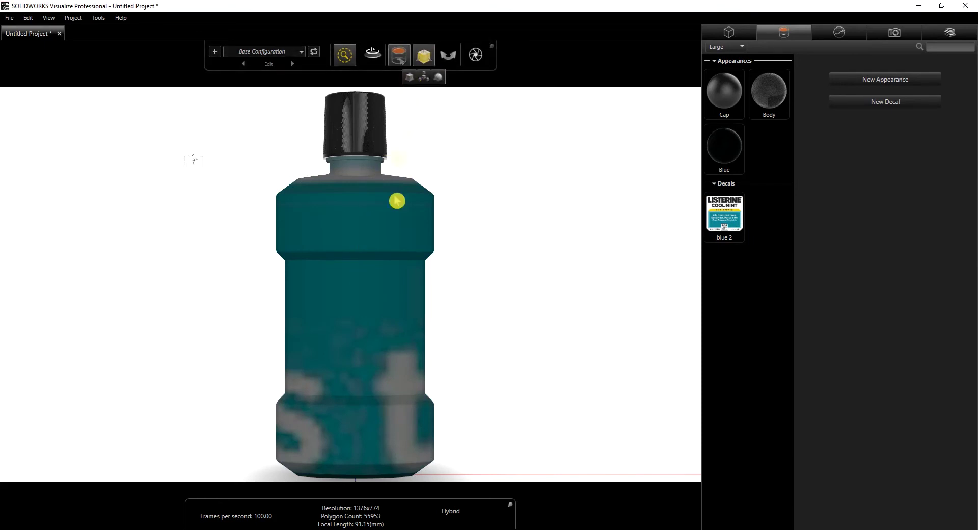
{"action": "left_click", "coordinate": [373, 301]}
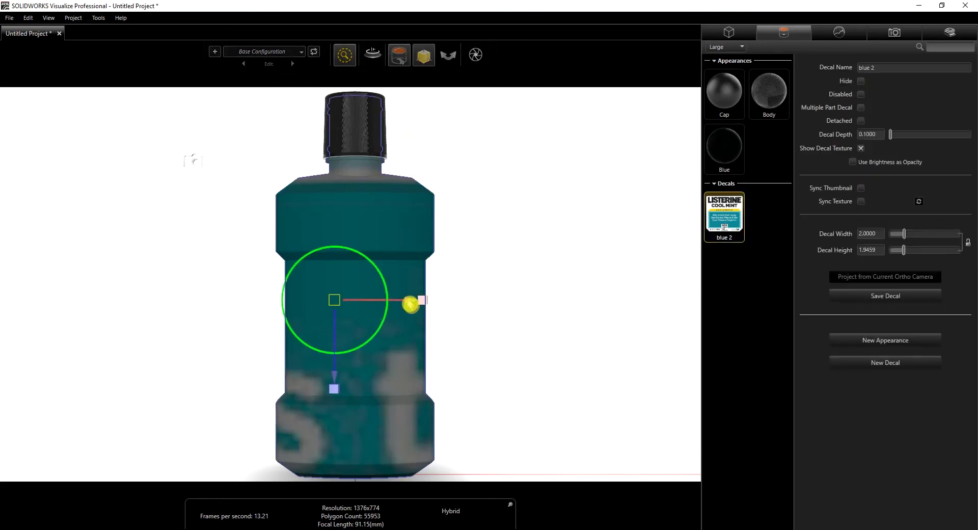
Scale the blue 2 decal to about 0.087 wide by 0.085 high and centre it on the bottle's middle section.
{"action": "left_click_drag", "start_coordinate": [422, 306], "coordinate": [353, 345]}
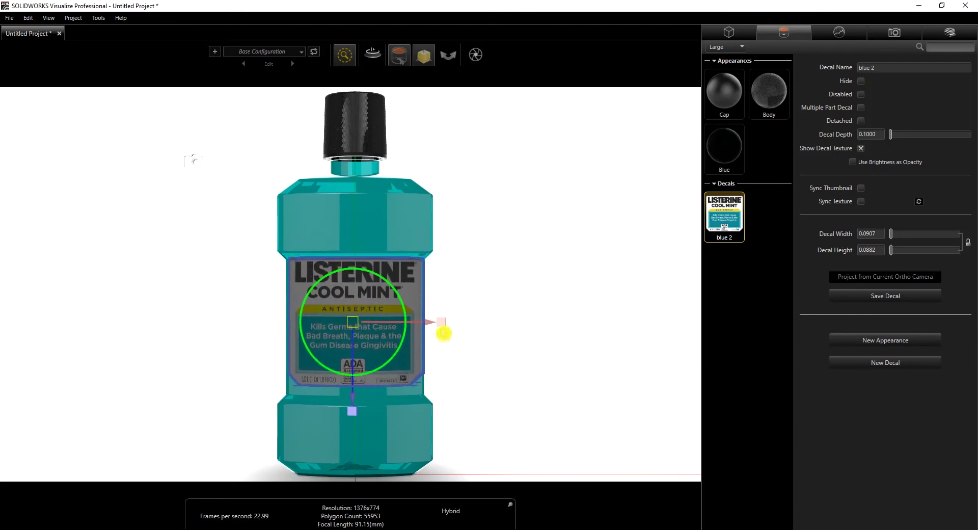
{"action": "left_click_drag", "start_coordinate": [447, 327], "coordinate": [434, 327]}
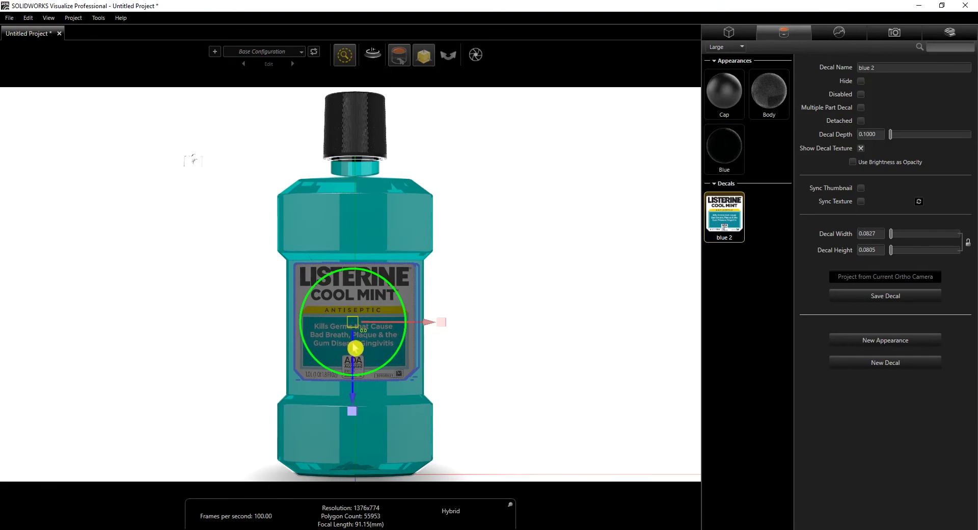
{"action": "left_click_drag", "start_coordinate": [355, 347], "coordinate": [355, 355]}
{"action": "left_click_drag", "start_coordinate": [445, 338], "coordinate": [448, 338]}
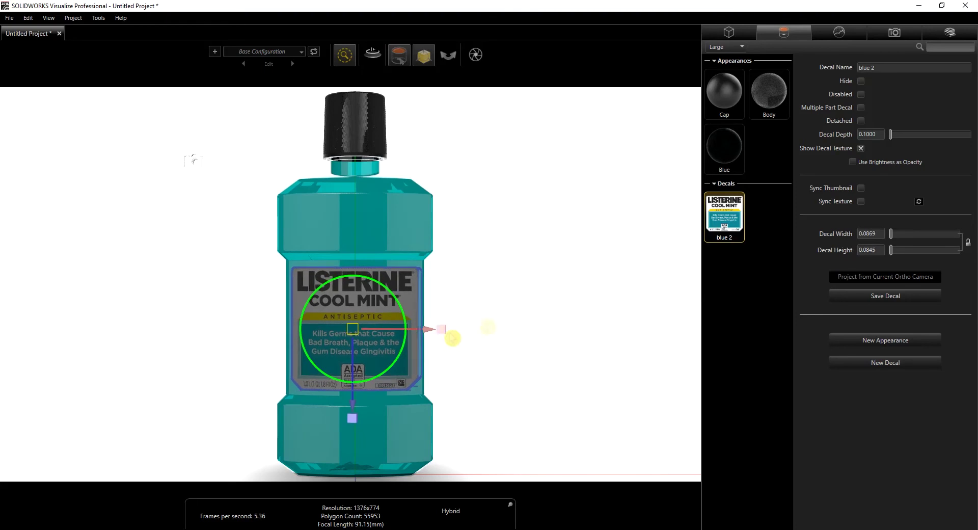
{"action": "left_click", "coordinate": [452, 337]}
{"action": "left_click", "coordinate": [378, 359]}
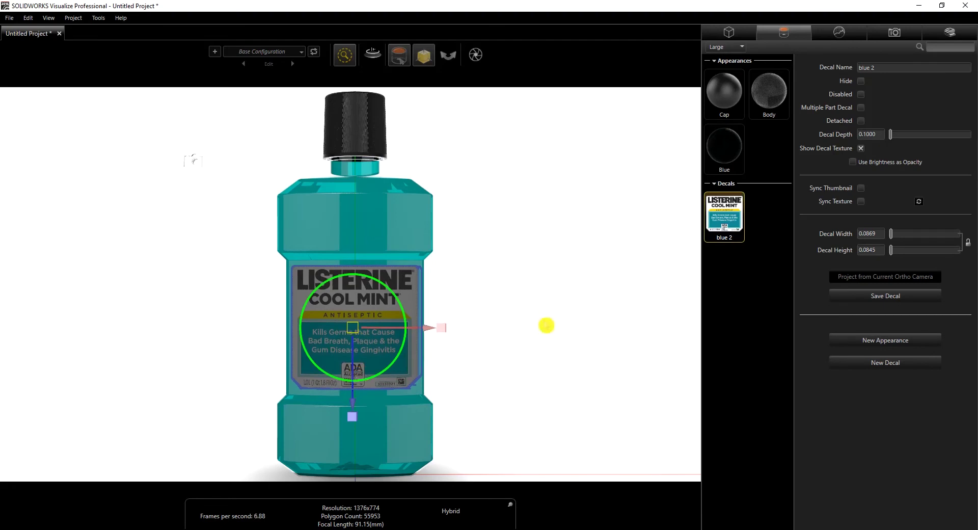
Set the blue 2 decal's depth to 0.02 and deselect it.
{"action": "left_click", "coordinate": [545, 325]}
{"action": "left_click", "coordinate": [393, 307]}
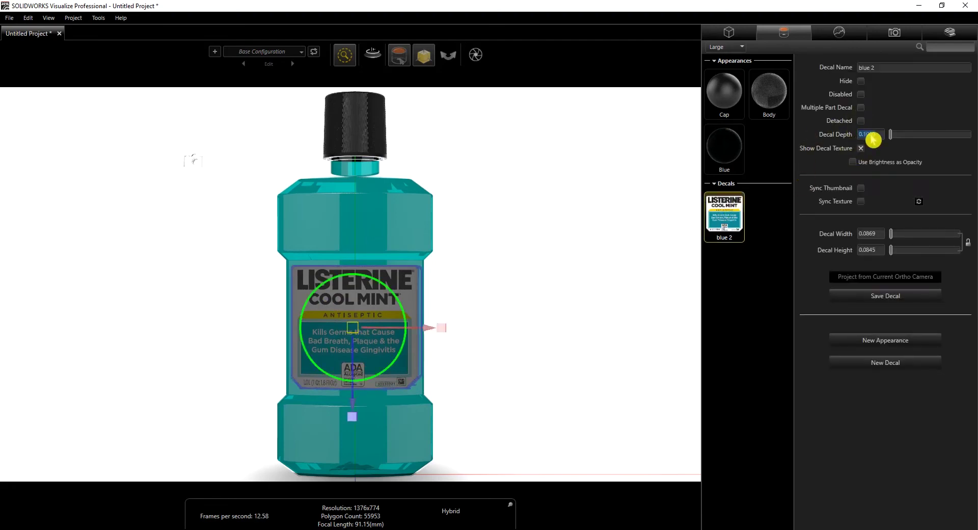
{"action": "key", "text": "Tab"}
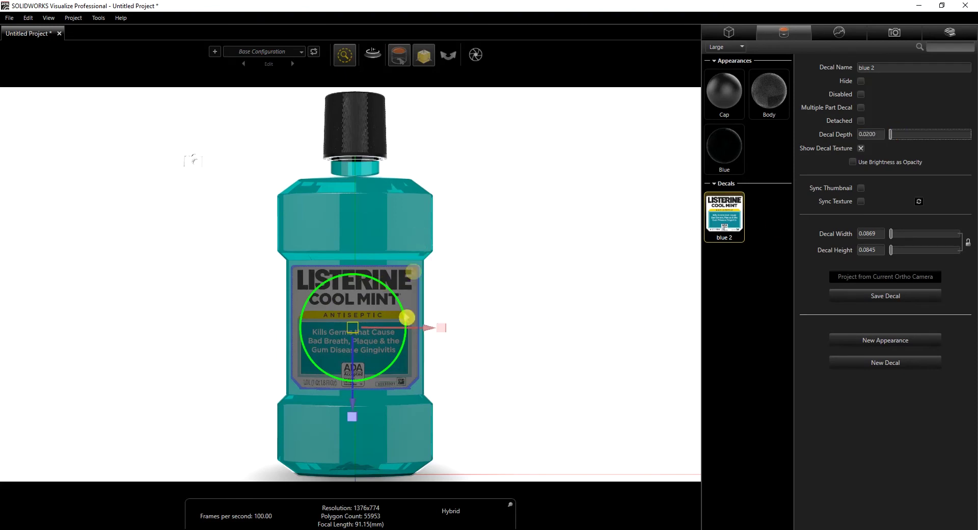
{"action": "left_click", "coordinate": [457, 372]}
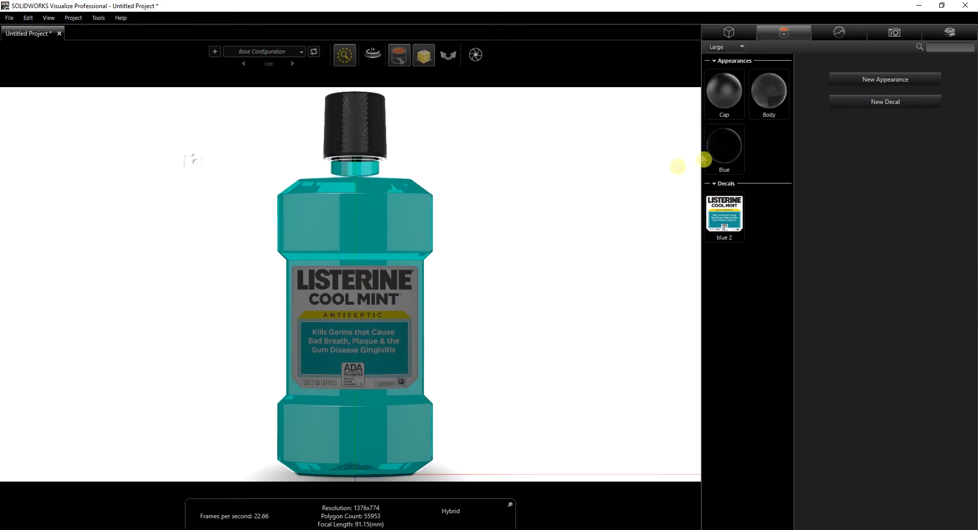
Create a new decal from the blue 1 image and apply it to the upper section of the bottle body.
{"action": "right_click", "coordinate": [755, 251]}
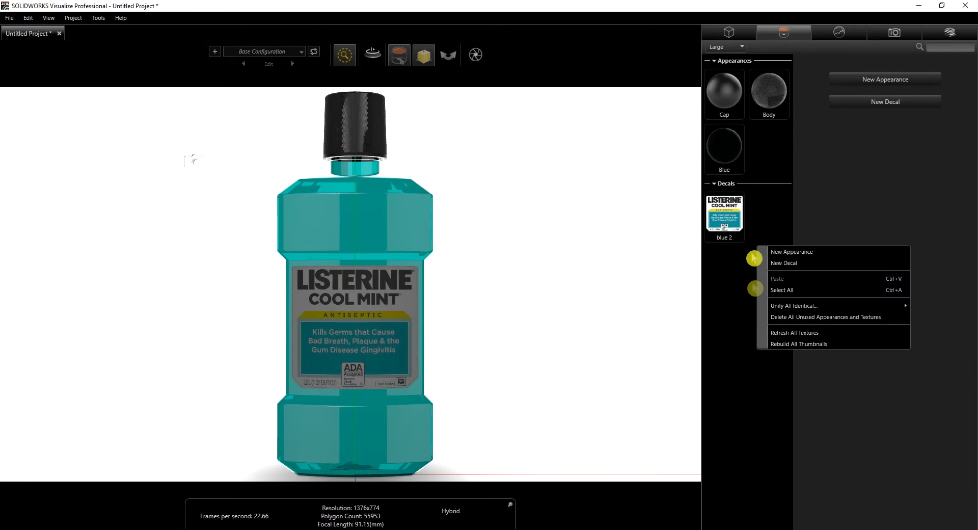
{"action": "left_click", "coordinate": [798, 262]}
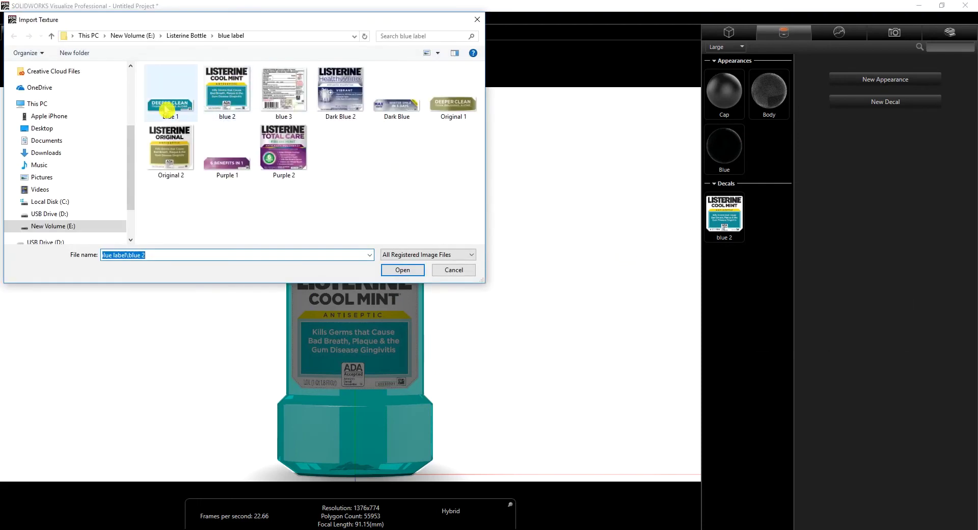
{"action": "left_click", "coordinate": [167, 108]}
{"action": "left_click", "coordinate": [403, 270]}
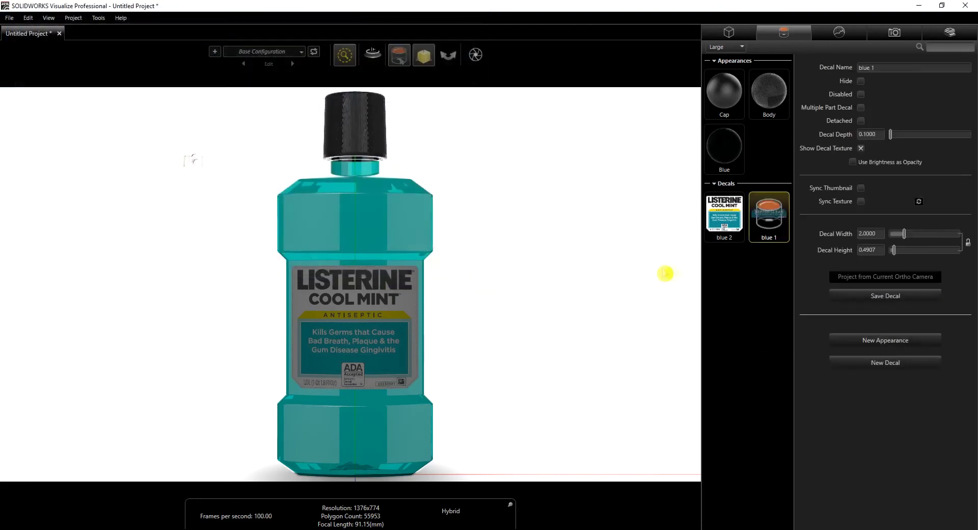
{"action": "left_click_drag", "start_coordinate": [769, 216], "coordinate": [335, 211]}
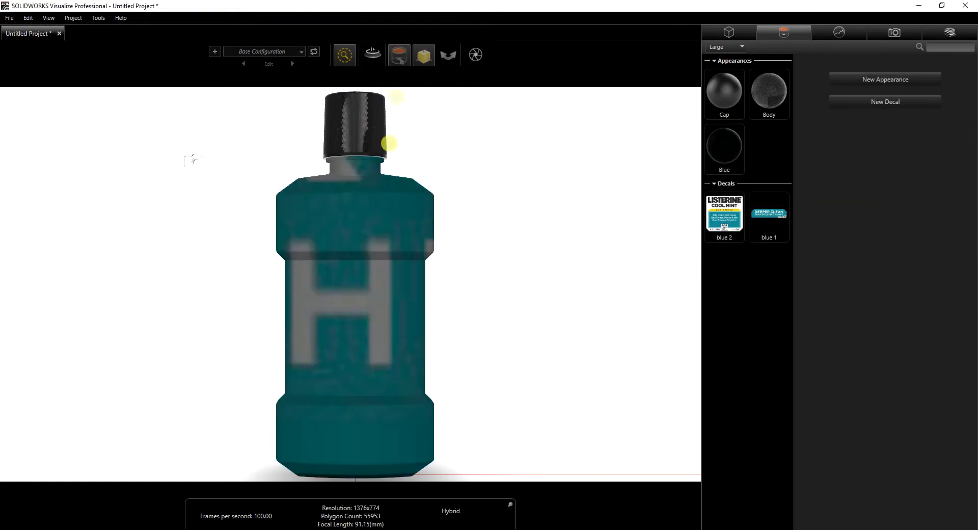
Scale the blue 1 decal to about 0.102 wide by 0.025 high and position it across the bottle's upper section.
{"action": "mouse_move", "coordinate": [415, 63]}
{"action": "left_click", "coordinate": [362, 203]}
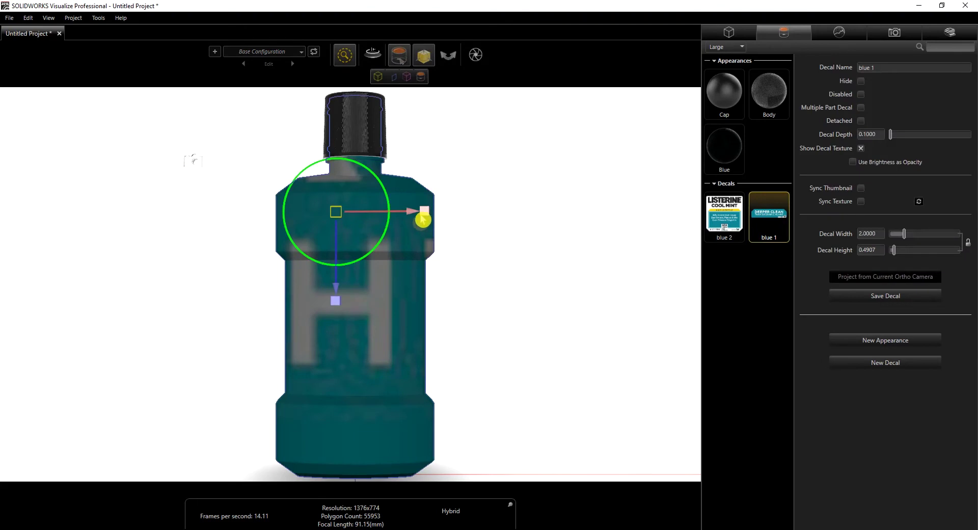
{"action": "left_click_drag", "start_coordinate": [423, 218], "coordinate": [347, 235]}
{"action": "left_click_drag", "start_coordinate": [414, 218], "coordinate": [351, 254]}
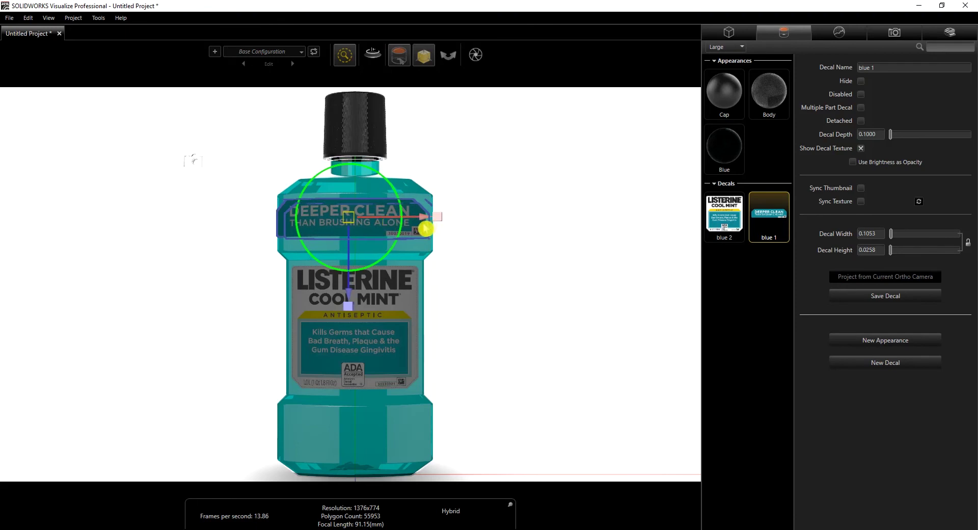
{"action": "left_click_drag", "start_coordinate": [441, 223], "coordinate": [392, 220]}
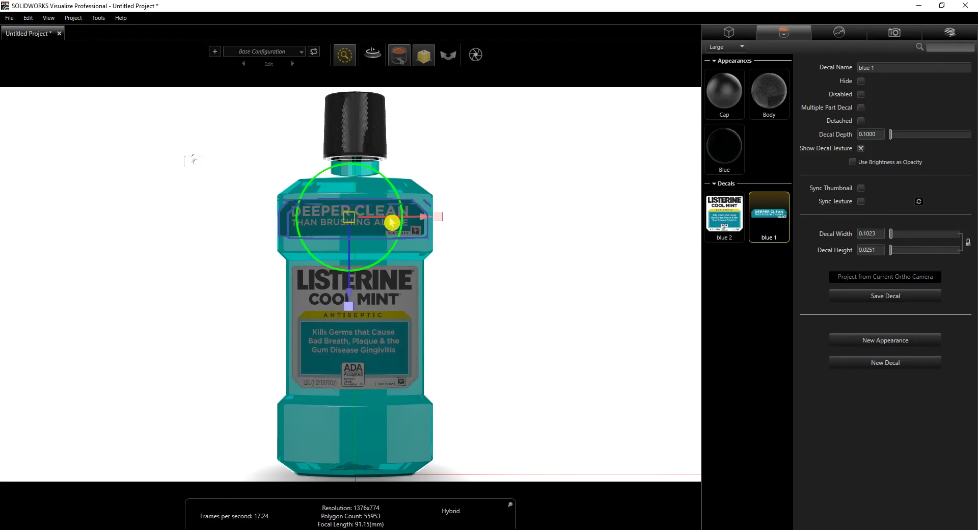
Set the blue 1 decal's depth to 0.02.
{"action": "left_click", "coordinate": [868, 135]}
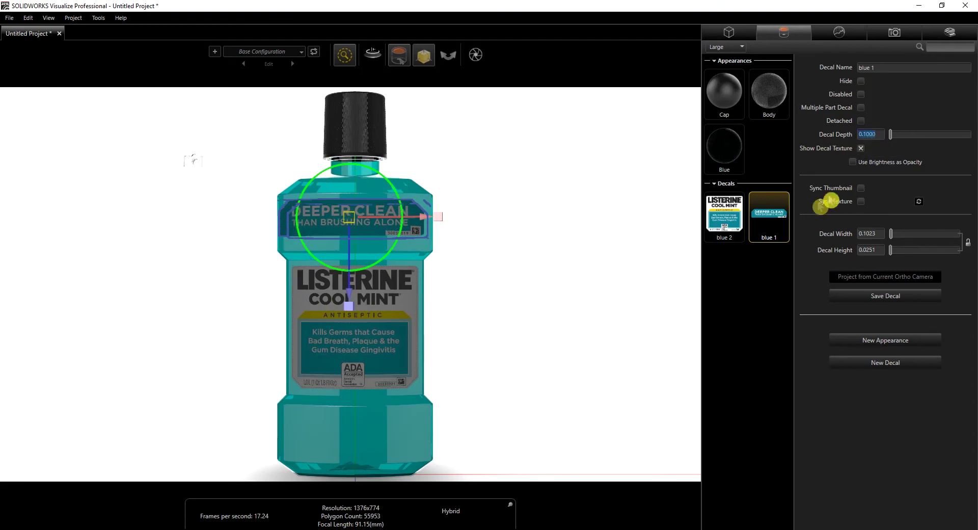
{"action": "type", "text": "0.02"}
{"action": "key", "text": "Return"}
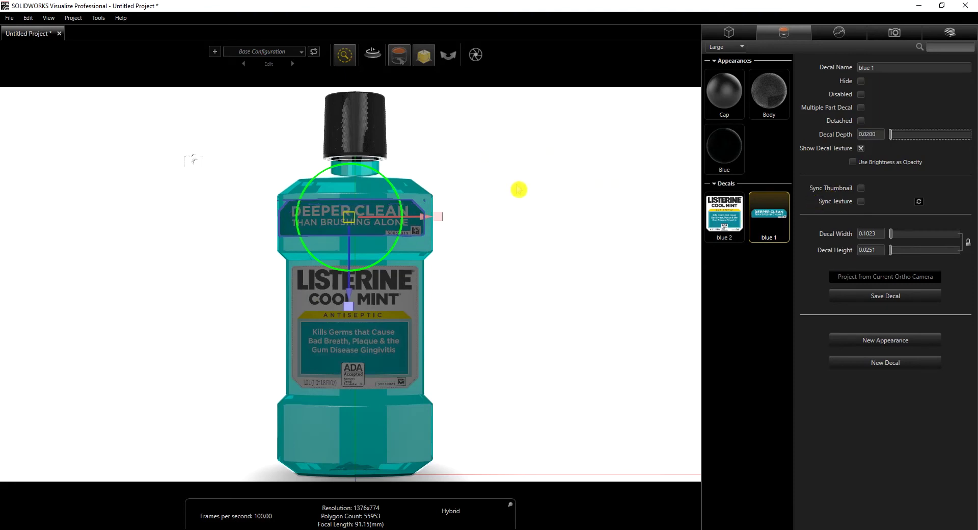
Centre the blue 1 decal across the bottle's upper section, deselect it and switch the viewport to ray-traced rendering.
{"action": "left_click", "coordinate": [519, 189]}
{"action": "left_click", "coordinate": [350, 218]}
{"action": "left_click_drag", "start_coordinate": [386, 218], "coordinate": [392, 220]}
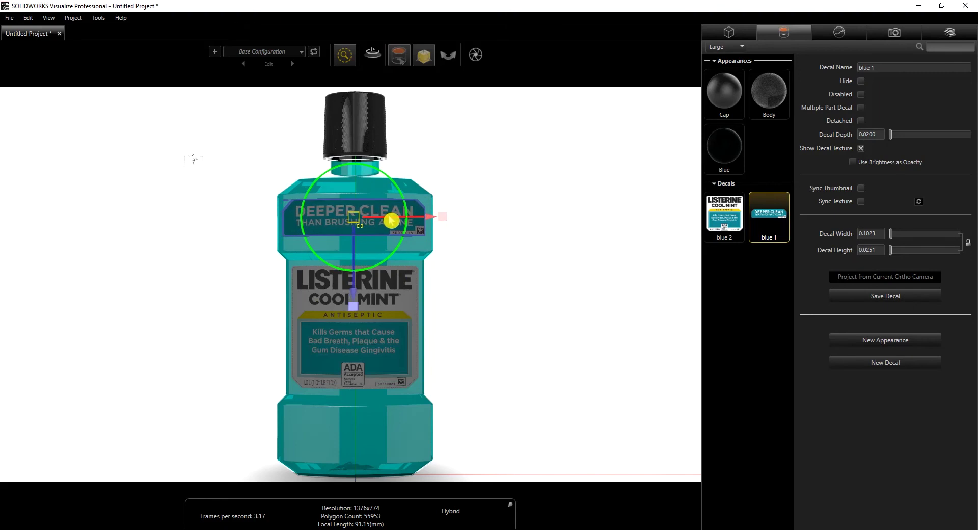
{"action": "left_click_drag", "start_coordinate": [356, 248], "coordinate": [354, 252]}
{"action": "left_click_drag", "start_coordinate": [388, 225], "coordinate": [390, 227]}
{"action": "left_click", "coordinate": [523, 265]}
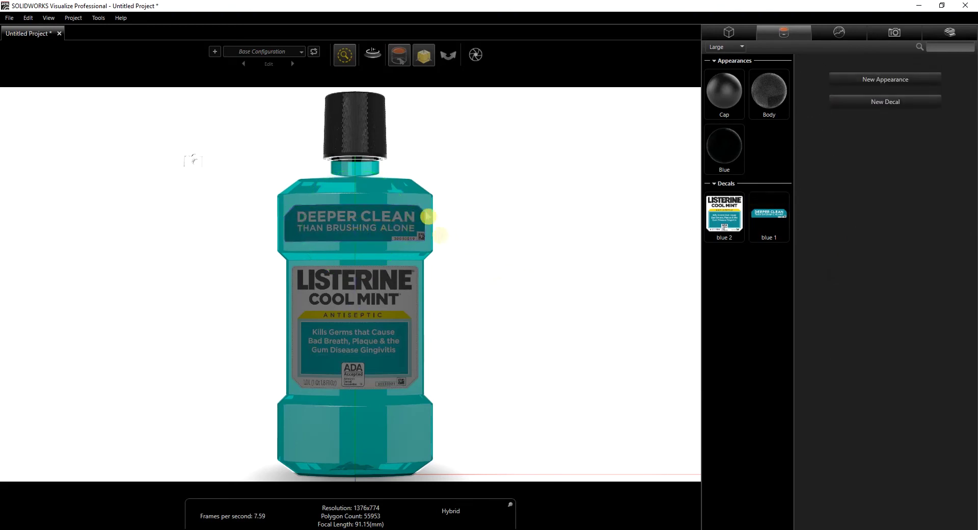
{"action": "left_click", "coordinate": [346, 80]}
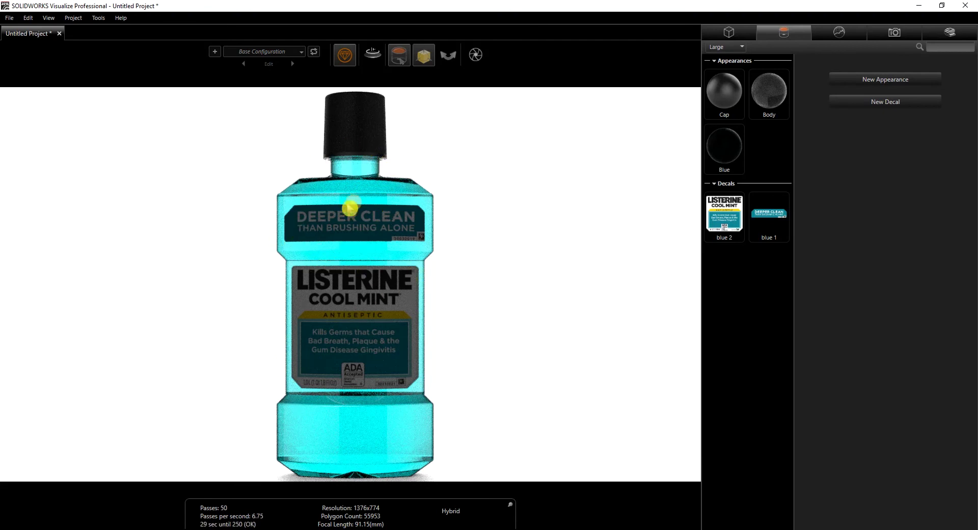
Turn off the object manipulation handles and duplicate the ENSAMBLE LISTERINE model twice.
{"action": "left_click", "coordinate": [730, 35]}
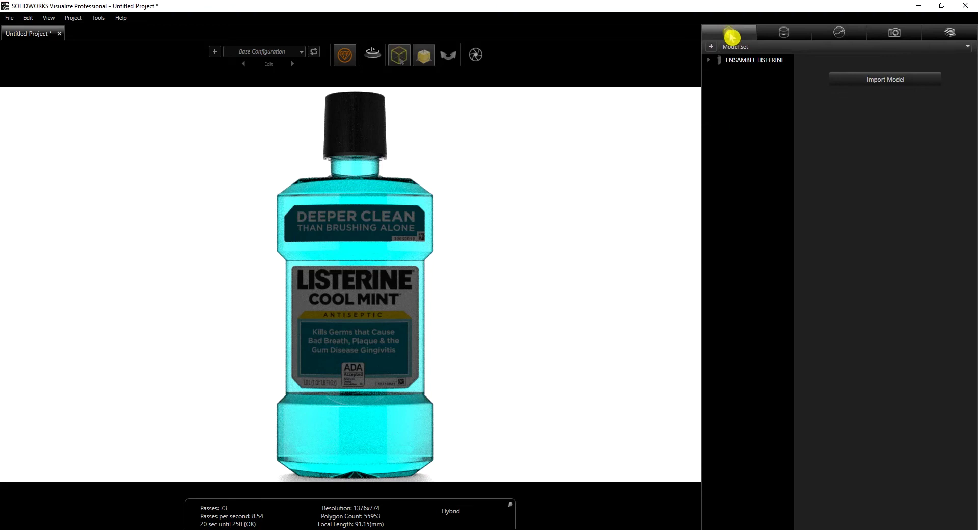
{"action": "left_click", "coordinate": [745, 63]}
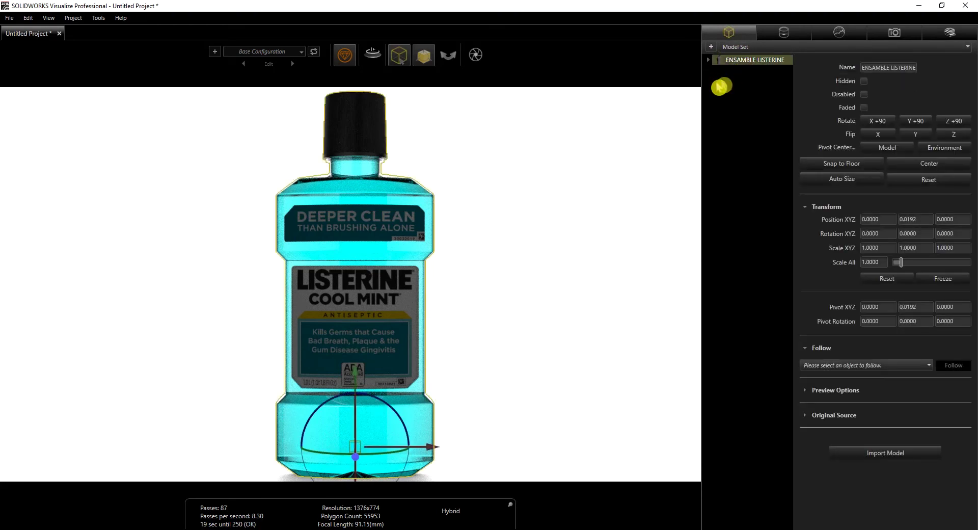
{"action": "left_click", "coordinate": [424, 57]}
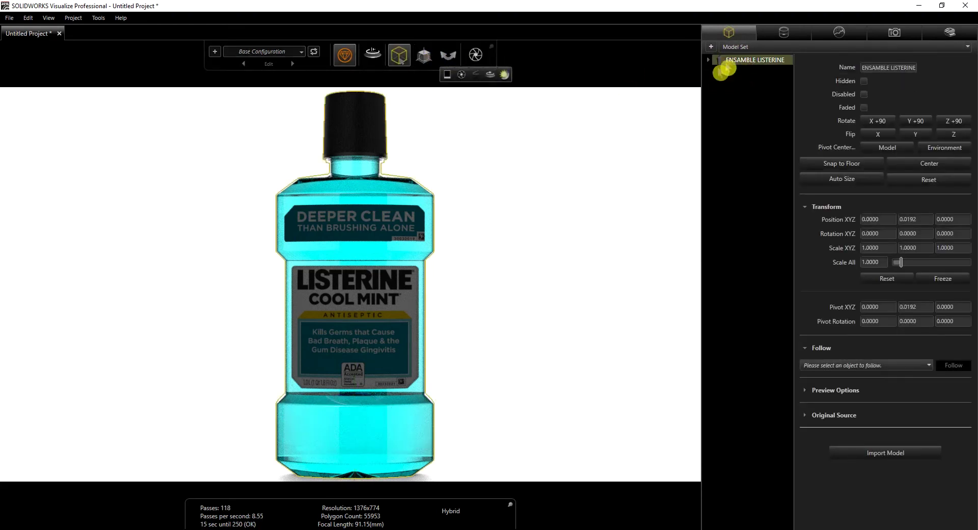
{"action": "mouse_move", "coordinate": [738, 66]}
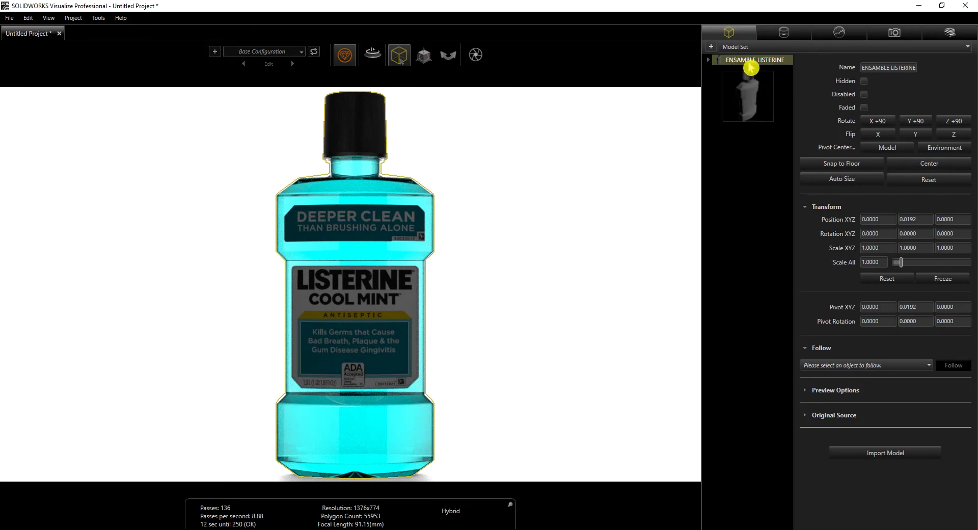
{"action": "key", "text": "ctrl+d"}
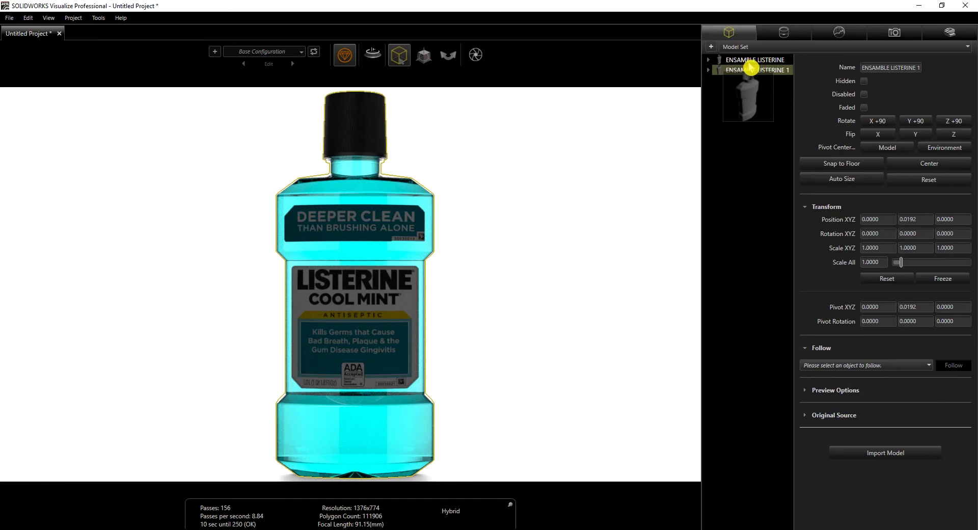
{"action": "key", "text": "ctrl+d"}
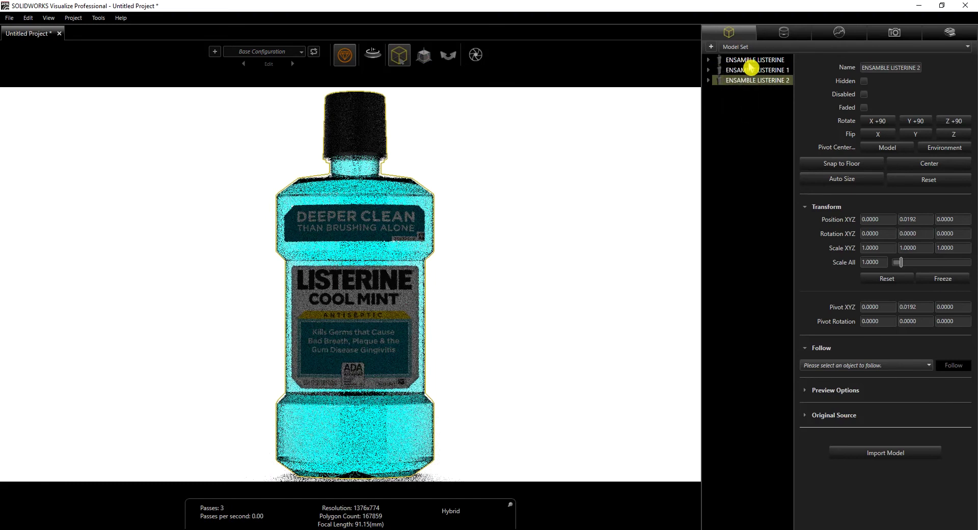
{"action": "left_click", "coordinate": [663, 203]}
Arrange all three bottle models in a Line formation with a spacing of 0.05.
{"action": "left_click", "coordinate": [758, 61]}
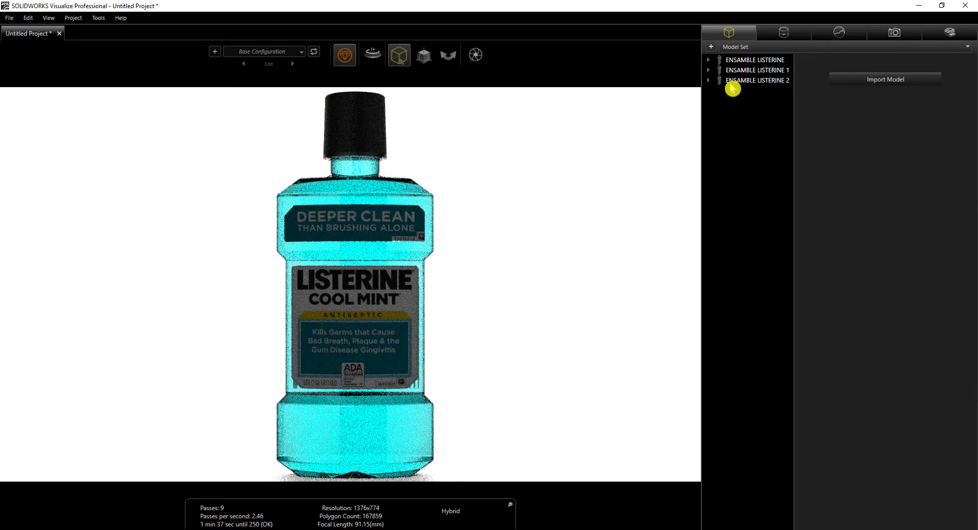
{"action": "left_click", "coordinate": [738, 83], "text": "ctrl"}
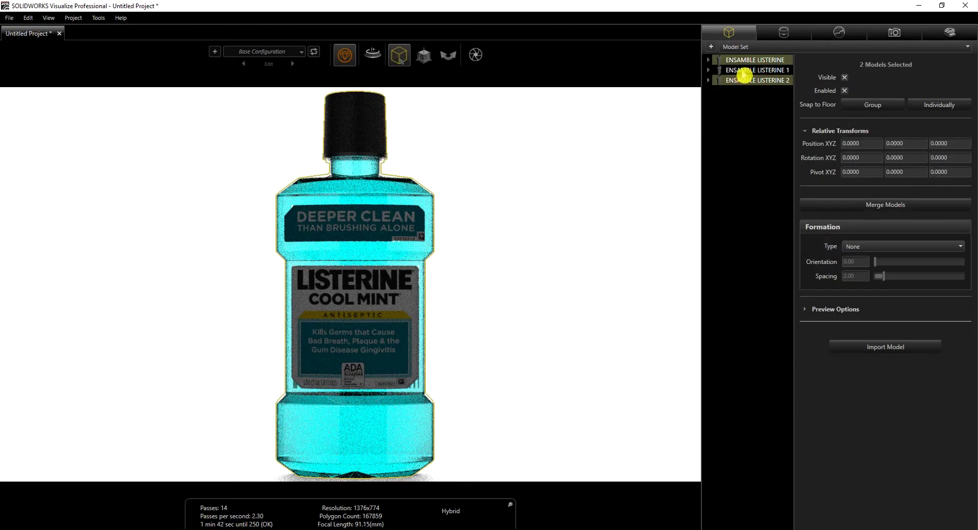
{"action": "left_click", "coordinate": [742, 71], "text": "ctrl"}
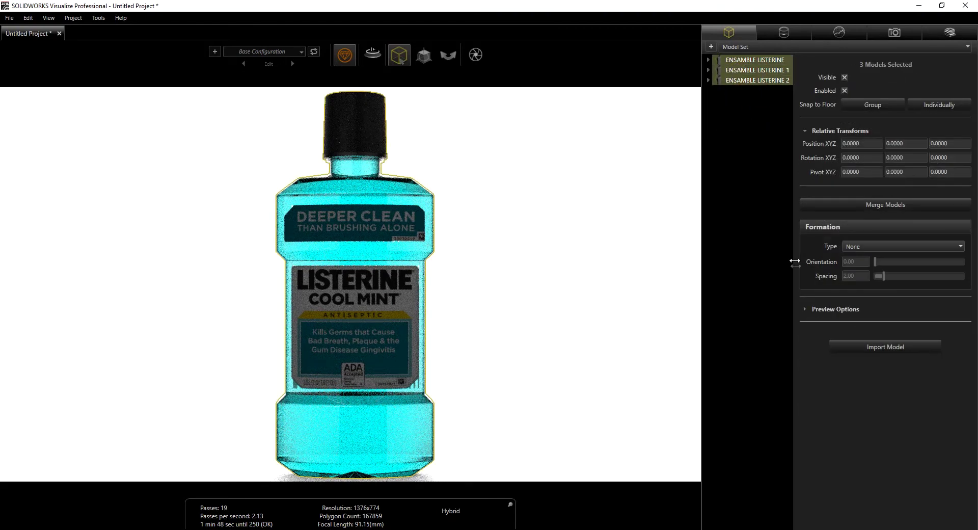
{"action": "left_click", "coordinate": [860, 248]}
{"action": "left_click", "coordinate": [864, 270]}
{"action": "double_click", "coordinate": [859, 276]}
{"action": "key", "text": "Tab"}
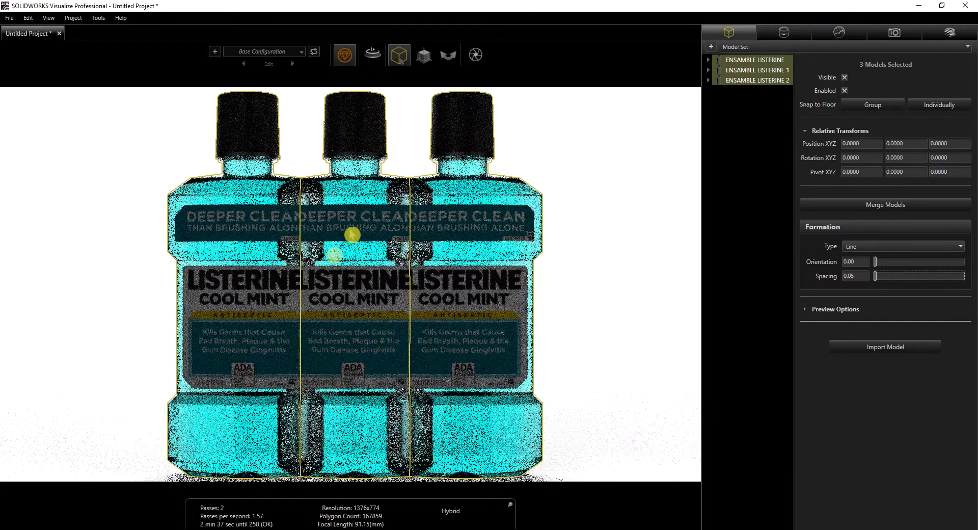
{"action": "left_click", "coordinate": [637, 201]}
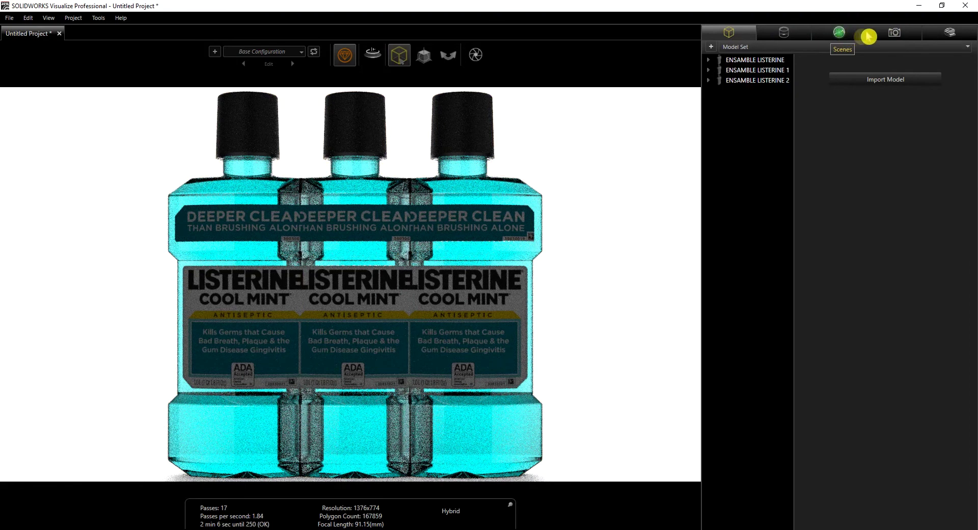
Rebuild the Listerine camera's thumbnail and duplicate that camera.
{"action": "left_click", "coordinate": [889, 43]}
{"action": "left_click", "coordinate": [768, 81]}
{"action": "right_click", "coordinate": [768, 82]}
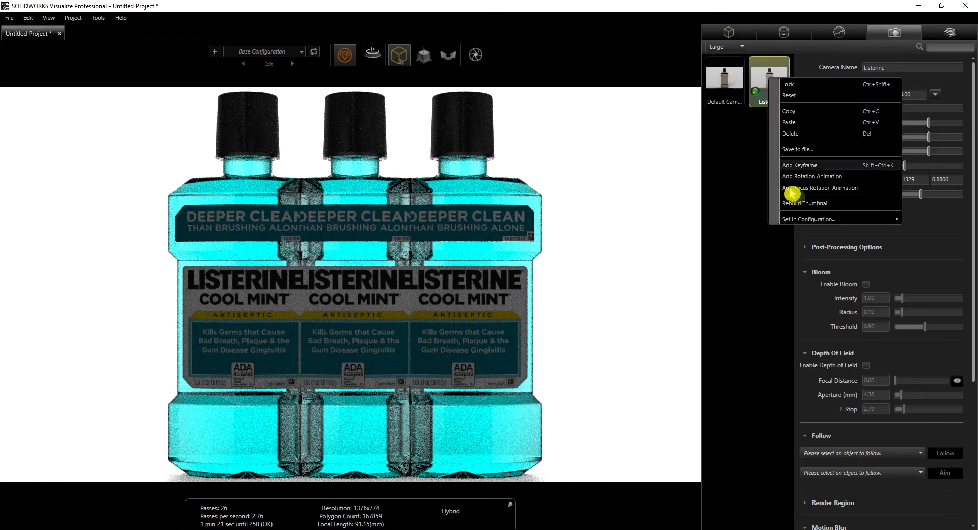
{"action": "left_click", "coordinate": [809, 204]}
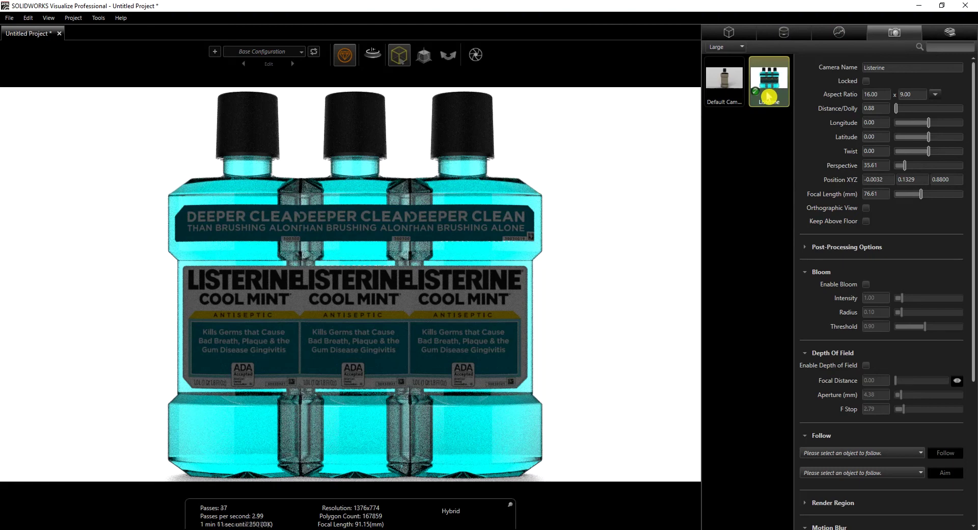
{"action": "key", "text": "ctrl+d"}
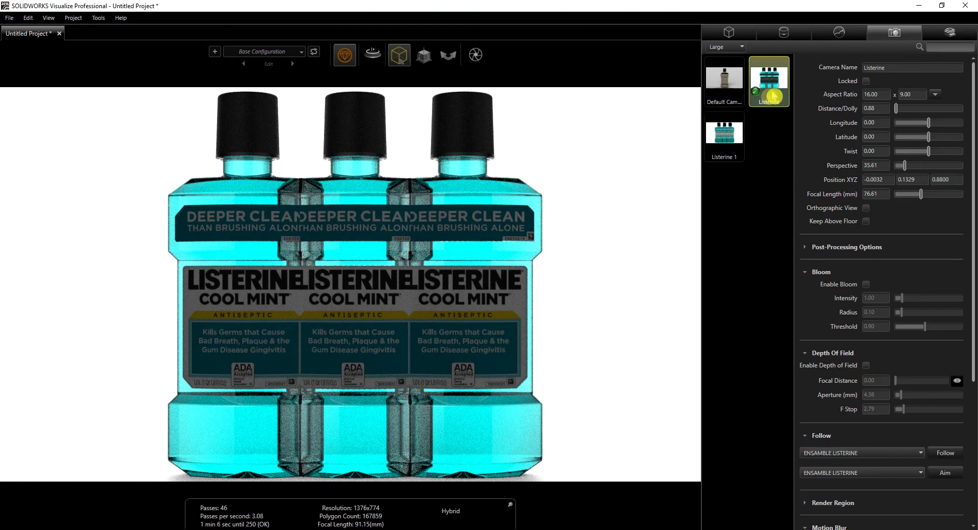
Activate the Listerine 1 camera in a side view at -90 longitude and move the camera controls clear of the bottles.
{"action": "left_click", "coordinate": [727, 140]}
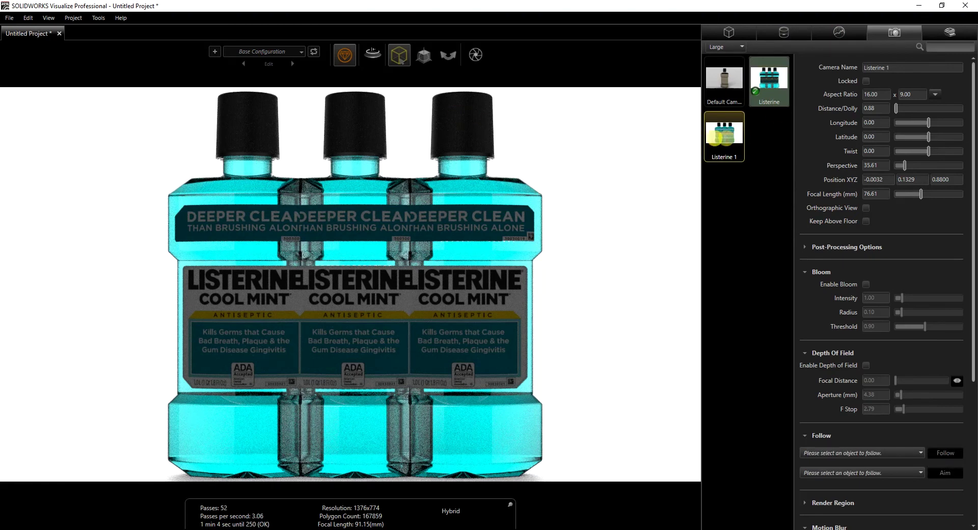
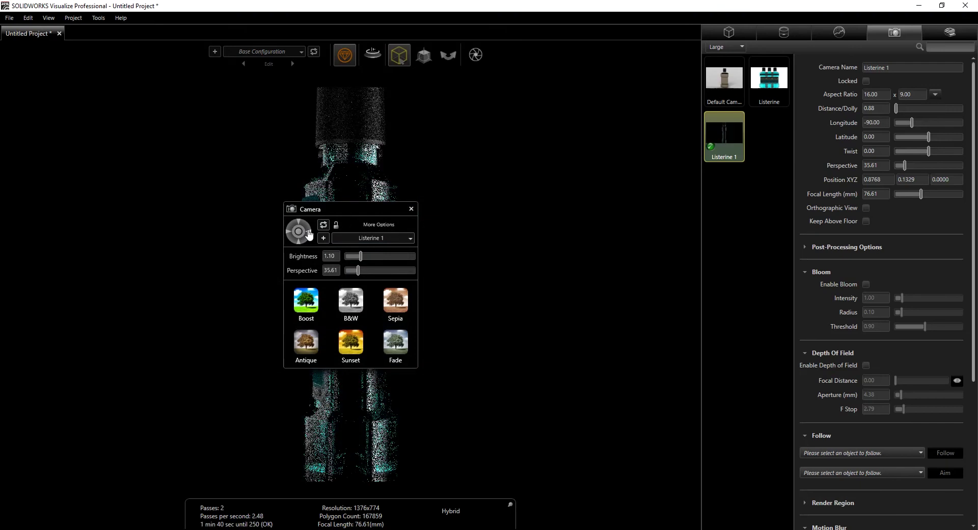
{"action": "left_click_drag", "start_coordinate": [367, 208], "coordinate": [584, 244]}
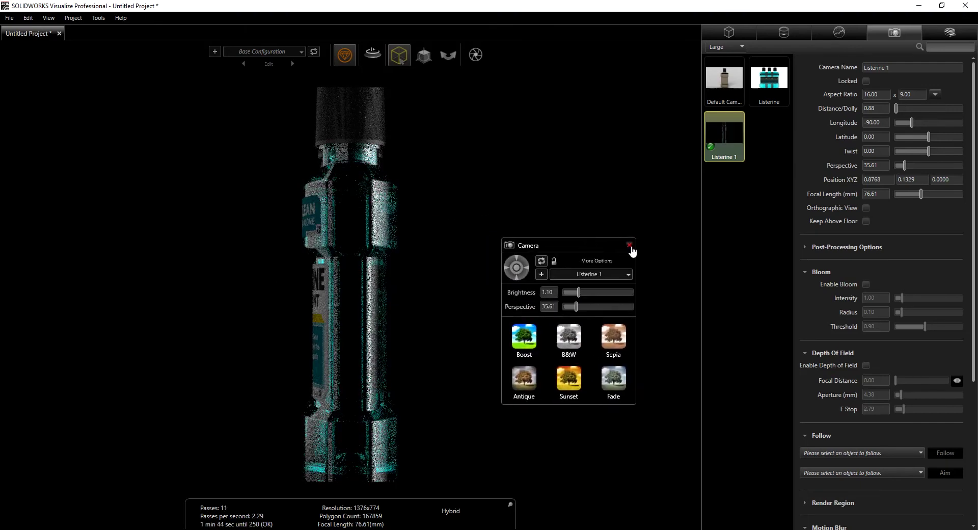
{"action": "left_click", "coordinate": [629, 246]}
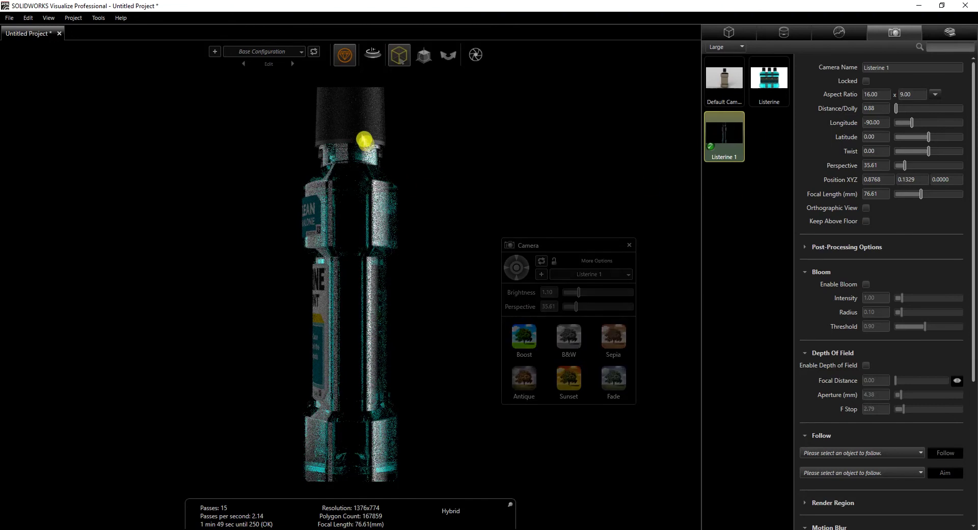
Return to the Listerine camera and select the outer bottles in turn to check which models they are.
{"action": "left_click", "coordinate": [729, 32]}
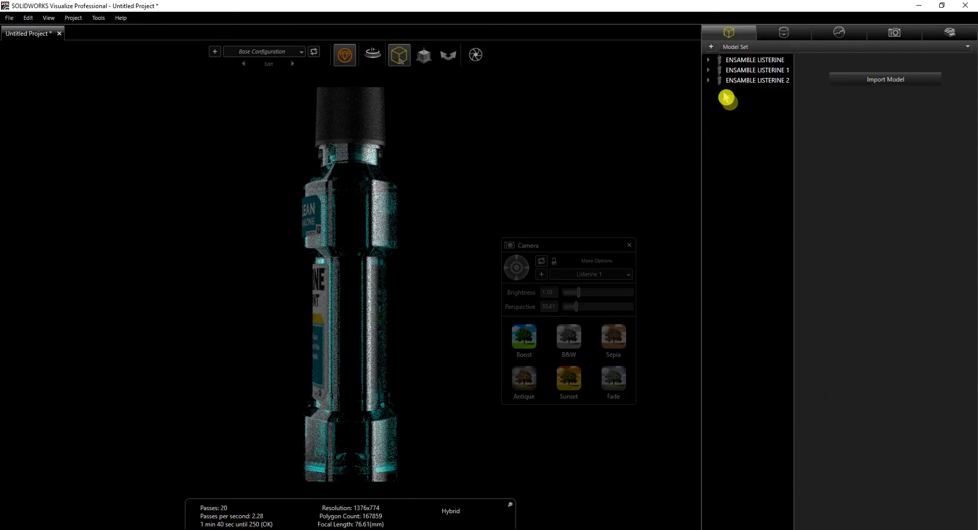
{"action": "left_click", "coordinate": [757, 71]}
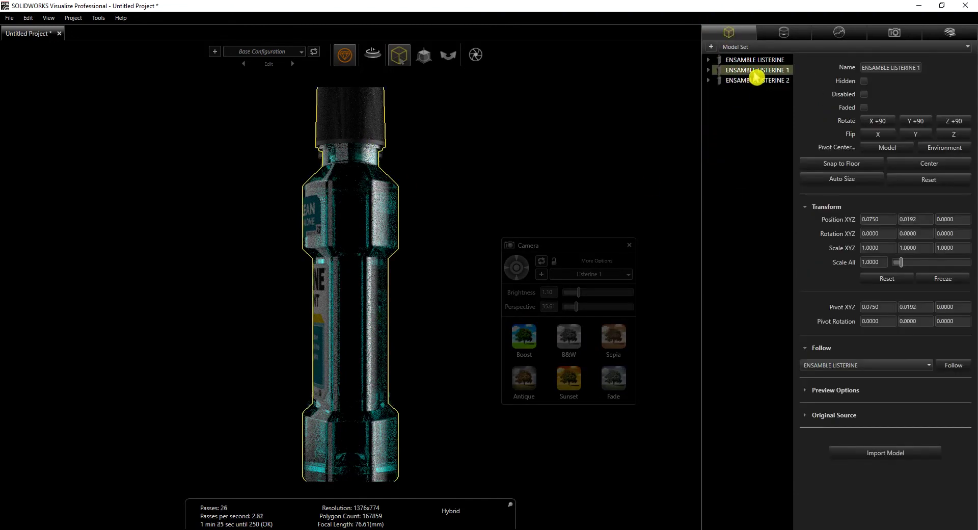
{"action": "mouse_move", "coordinate": [752, 89]}
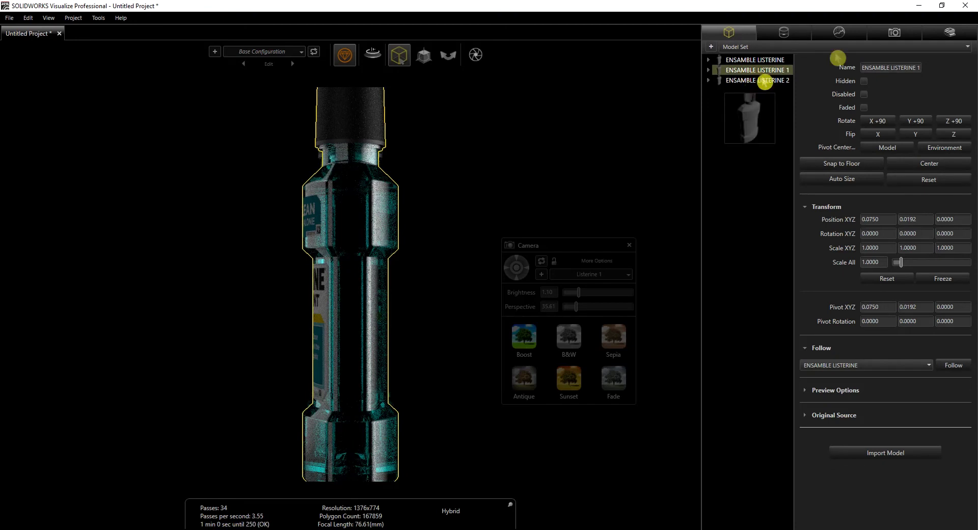
{"action": "left_click", "coordinate": [909, 34]}
{"action": "left_click", "coordinate": [768, 84]}
{"action": "double_click", "coordinate": [768, 92]}
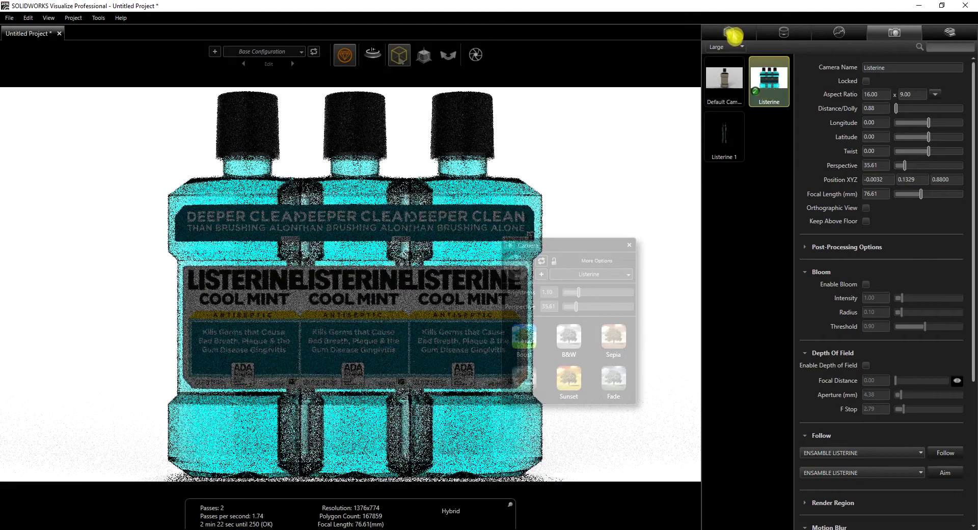
{"action": "left_click", "coordinate": [263, 166]}
{"action": "left_click", "coordinate": [249, 166]}
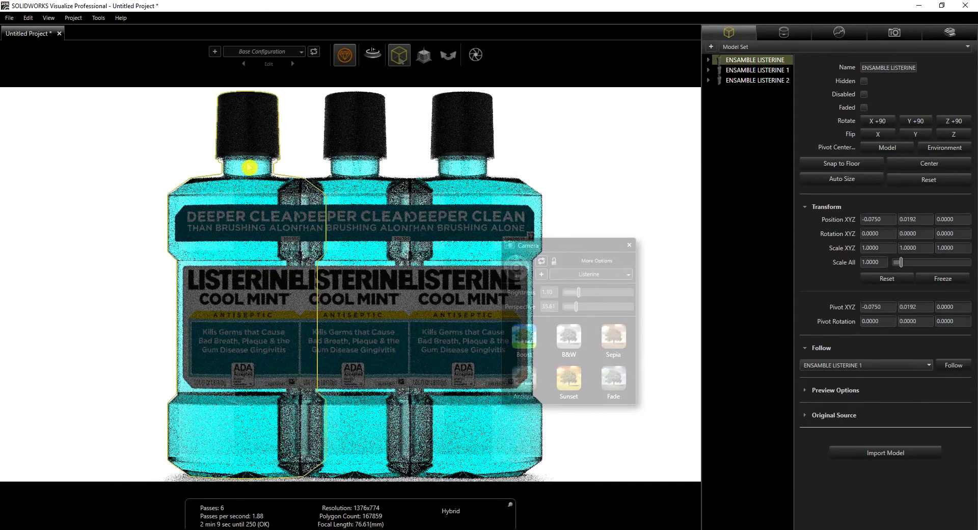
{"action": "left_click", "coordinate": [470, 169]}
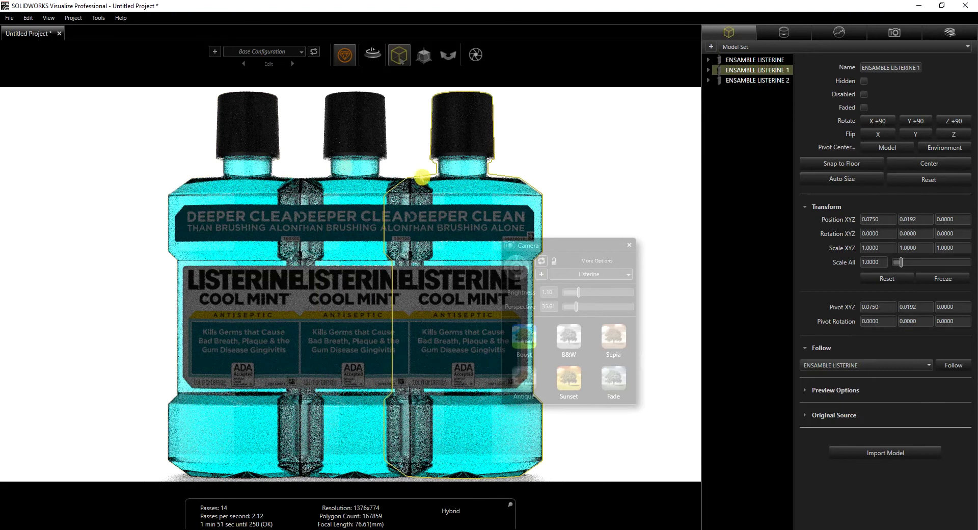
{"action": "left_click", "coordinate": [244, 167]}
{"action": "left_click", "coordinate": [471, 174]}
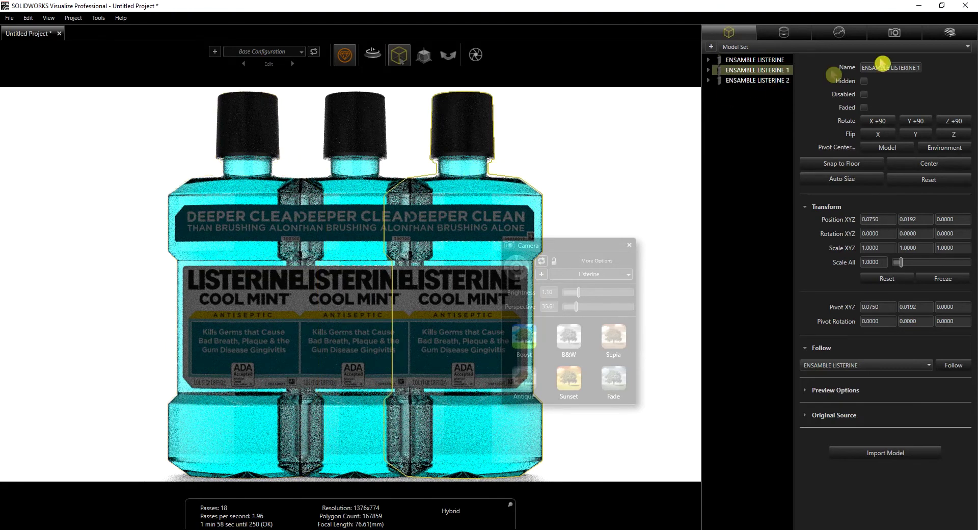
From the Listerine 1 side camera, select ENSAMBLE LISTERINE and ENSAMBLE LISTERINE 1 together and move them back behind the middle bottle.
{"action": "left_click", "coordinate": [912, 35]}
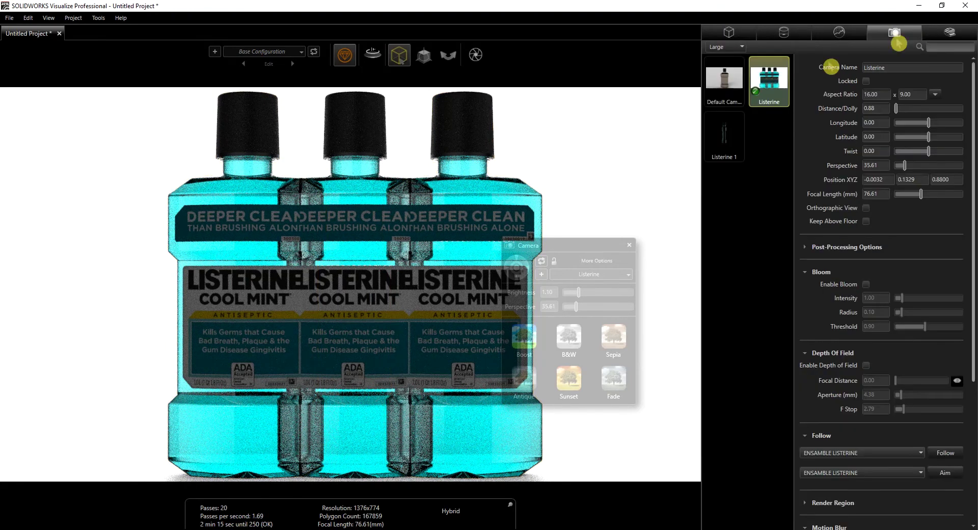
{"action": "left_click", "coordinate": [717, 131]}
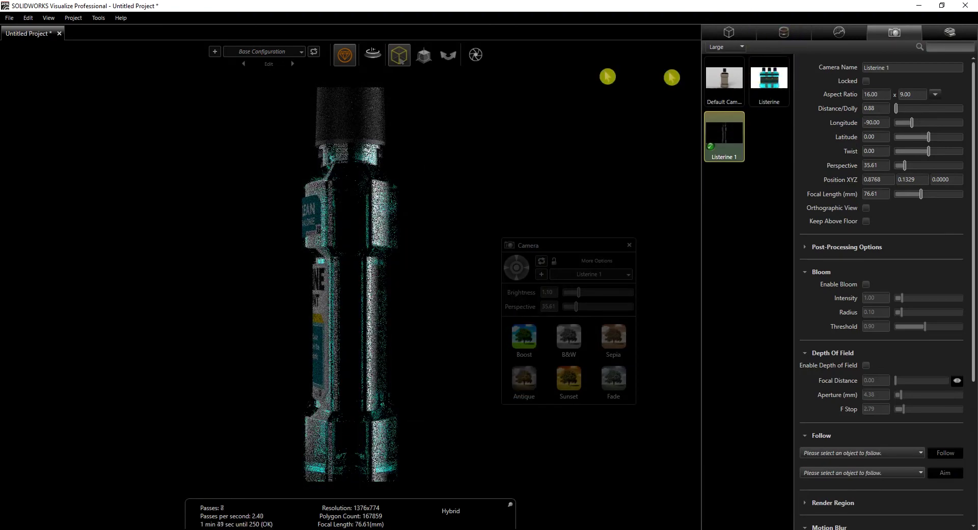
{"action": "left_click", "coordinate": [729, 32]}
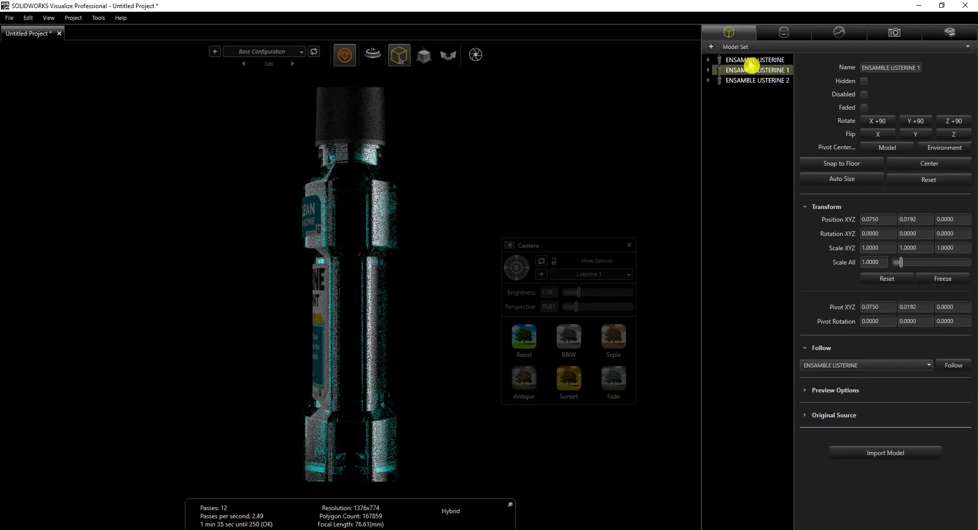
{"action": "left_click", "coordinate": [750, 60]}
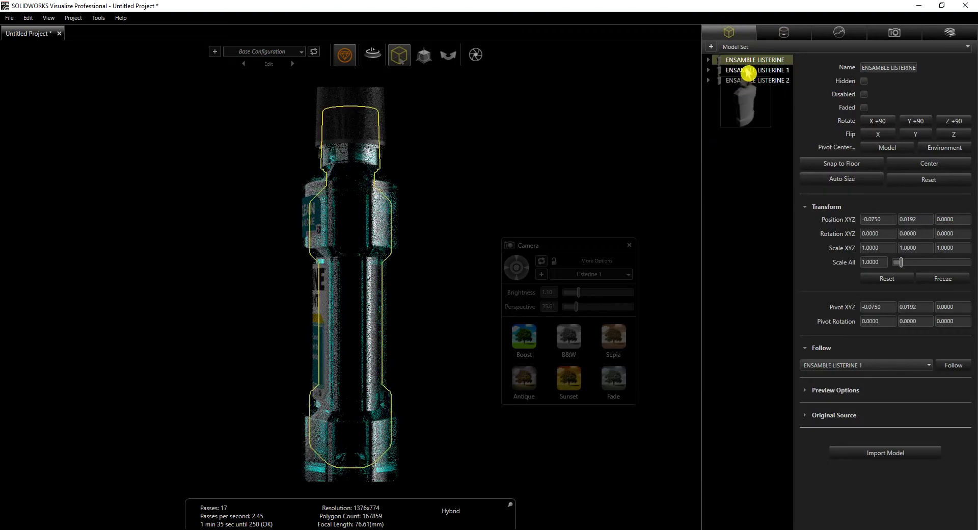
{"action": "left_click", "coordinate": [748, 71], "text": "ctrl"}
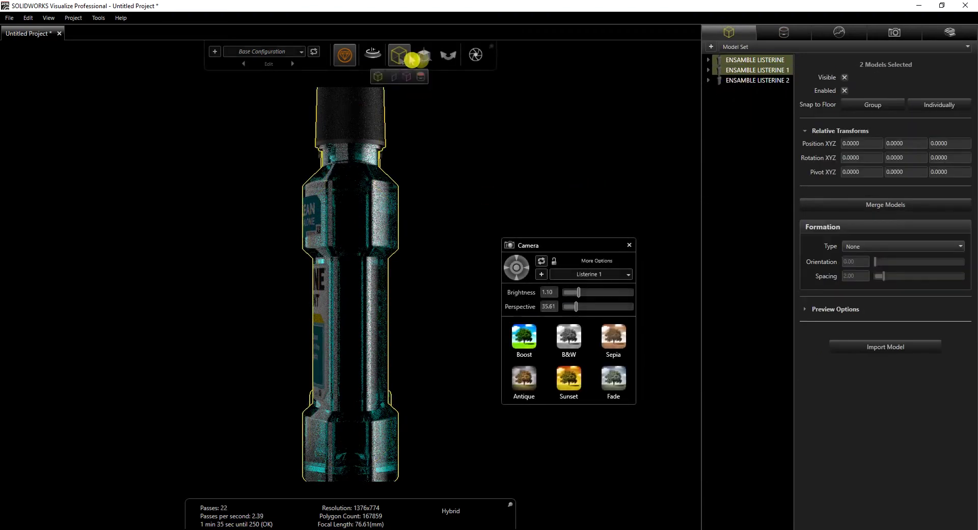
{"action": "left_click", "coordinate": [397, 58]}
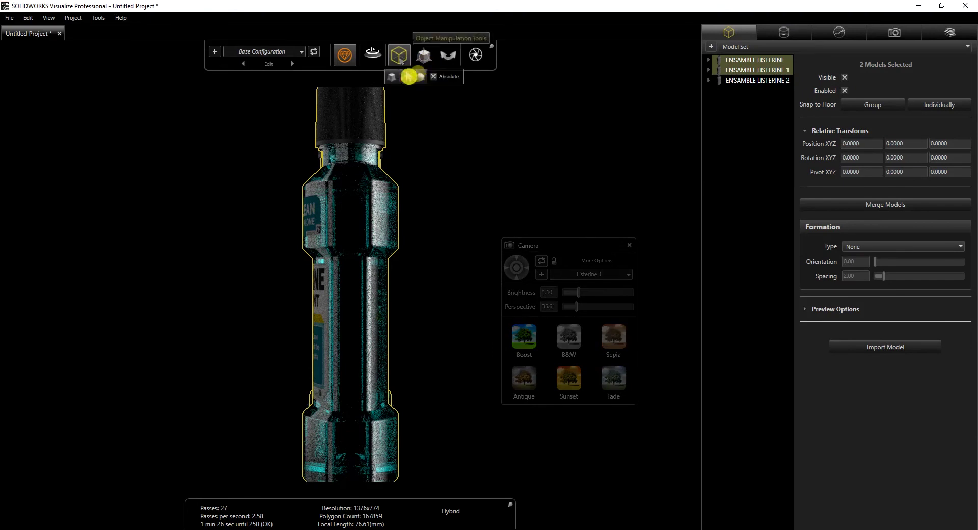
{"action": "left_click", "coordinate": [395, 79]}
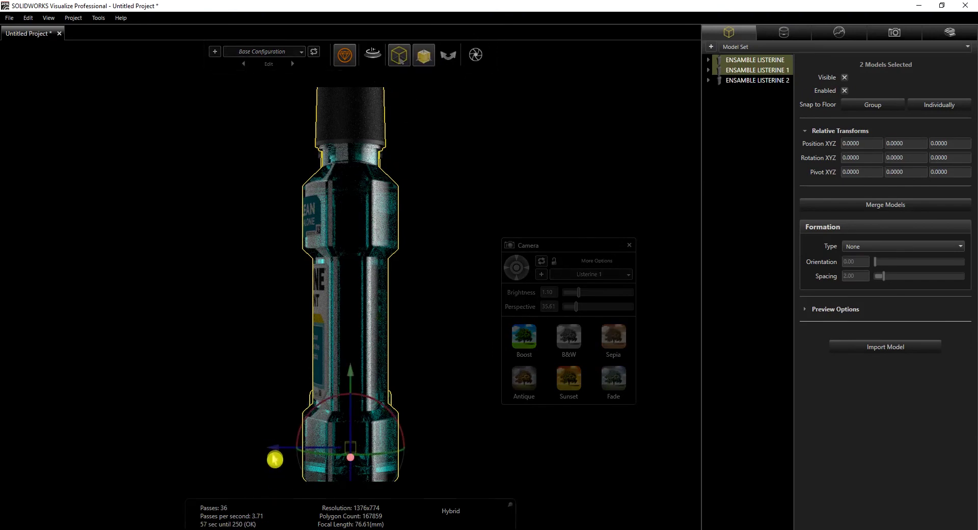
{"action": "left_click_drag", "start_coordinate": [305, 452], "coordinate": [366, 458]}
{"action": "left_click", "coordinate": [613, 179]}
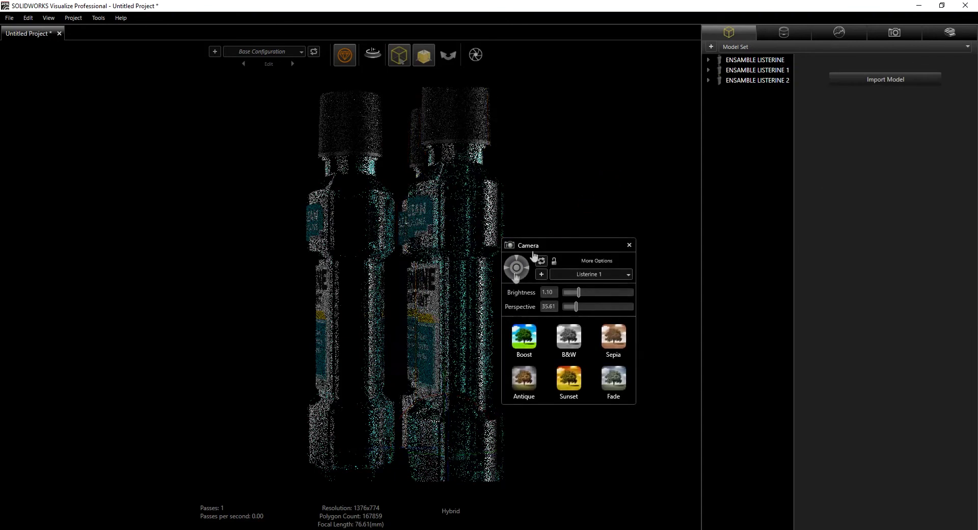
Return to the front view of the Listerine camera and close the floating camera controls.
{"action": "left_click", "coordinate": [897, 34]}
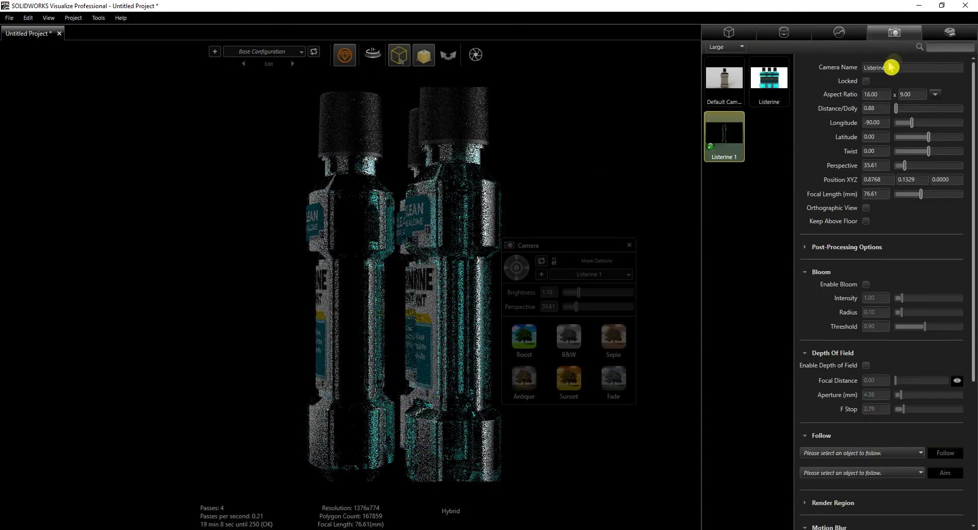
{"action": "left_click", "coordinate": [774, 91]}
{"action": "left_click", "coordinate": [774, 91]}
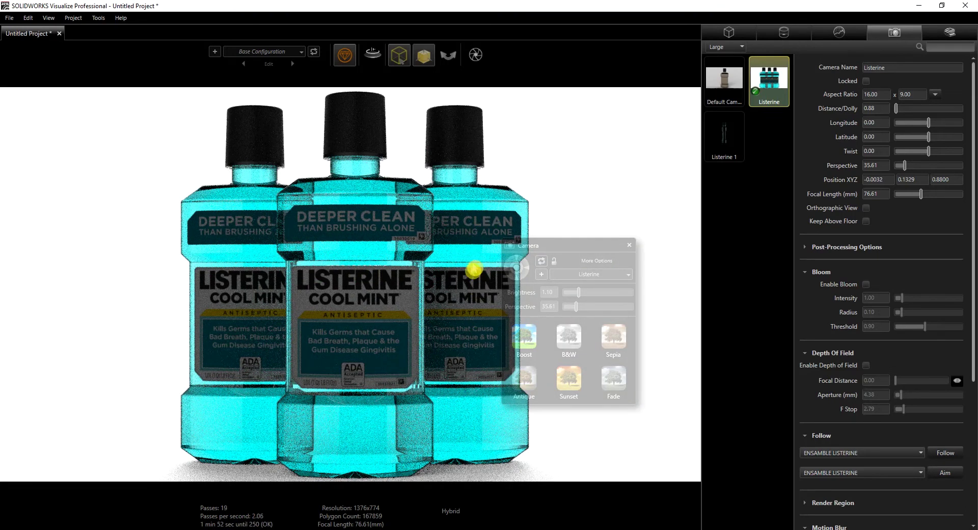
{"action": "left_click", "coordinate": [630, 246]}
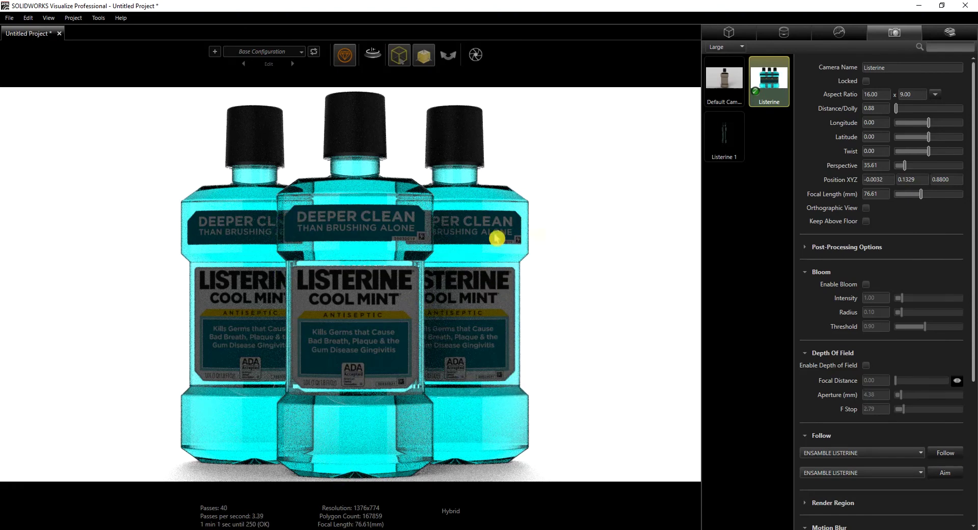
Delete the upper and lower label decals from both outer bottles, keeping only the middle bottle's labels.
{"action": "left_click", "coordinate": [800, 34]}
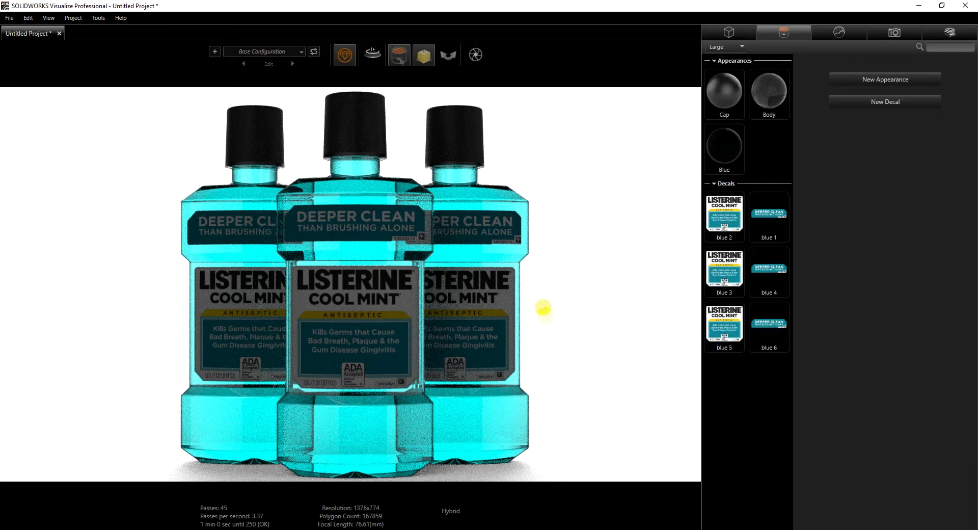
{"action": "left_click", "coordinate": [478, 227]}
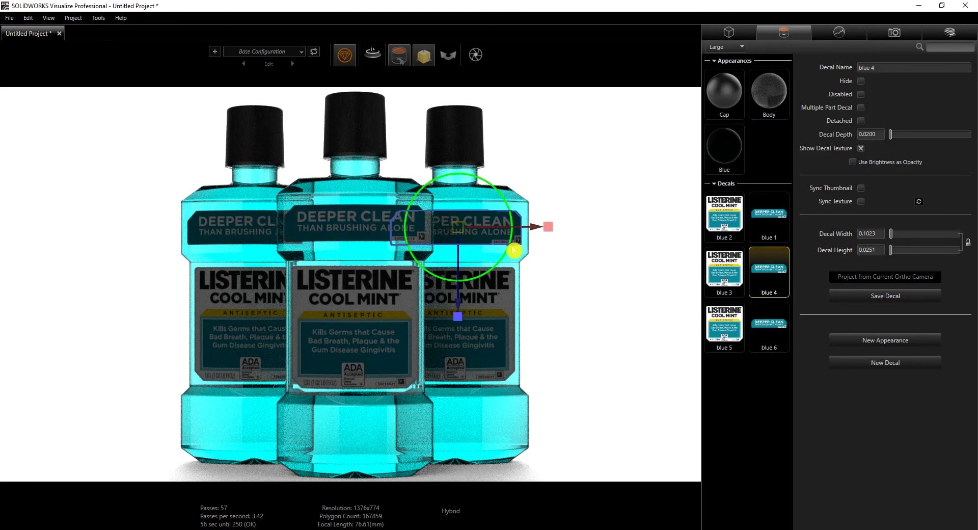
{"action": "key", "text": "Delete"}
{"action": "left_click", "coordinate": [485, 332]}
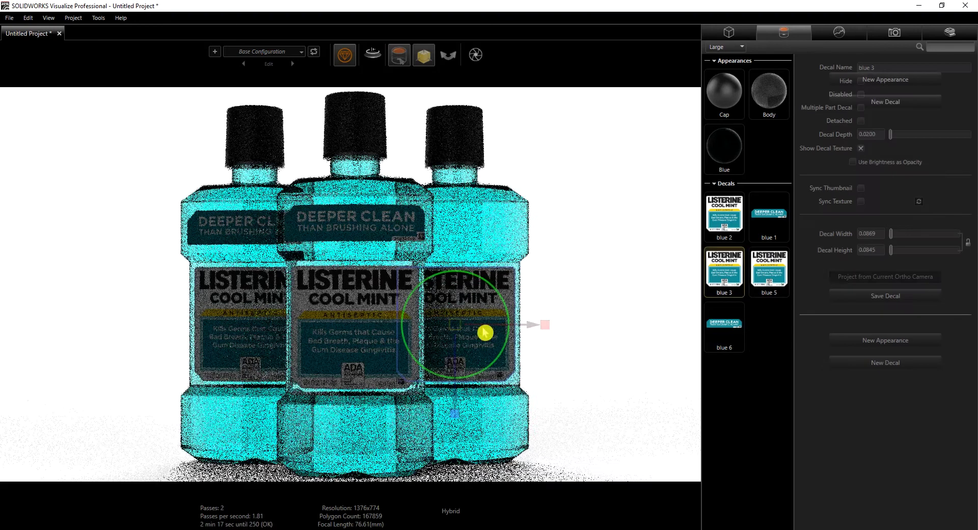
{"action": "key", "text": "Delete"}
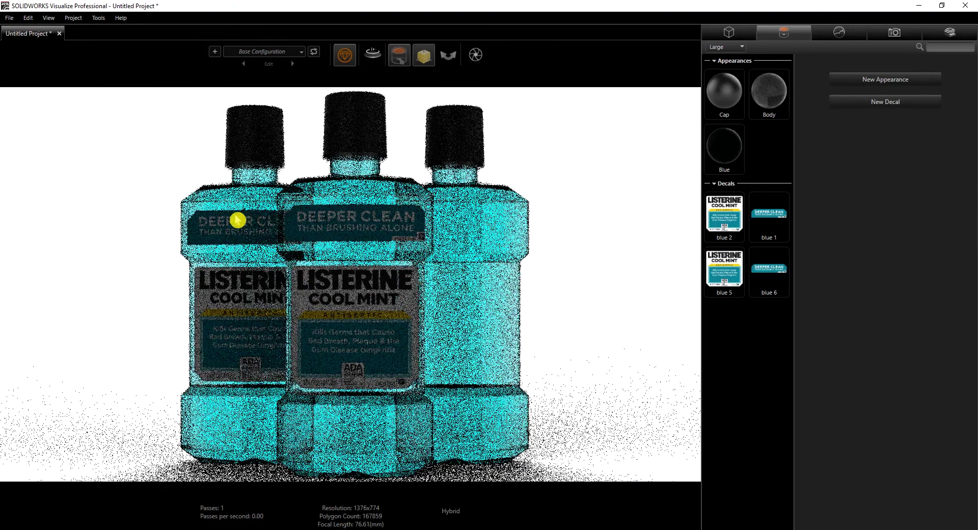
{"action": "left_click", "coordinate": [237, 220]}
{"action": "key", "text": "Delete"}
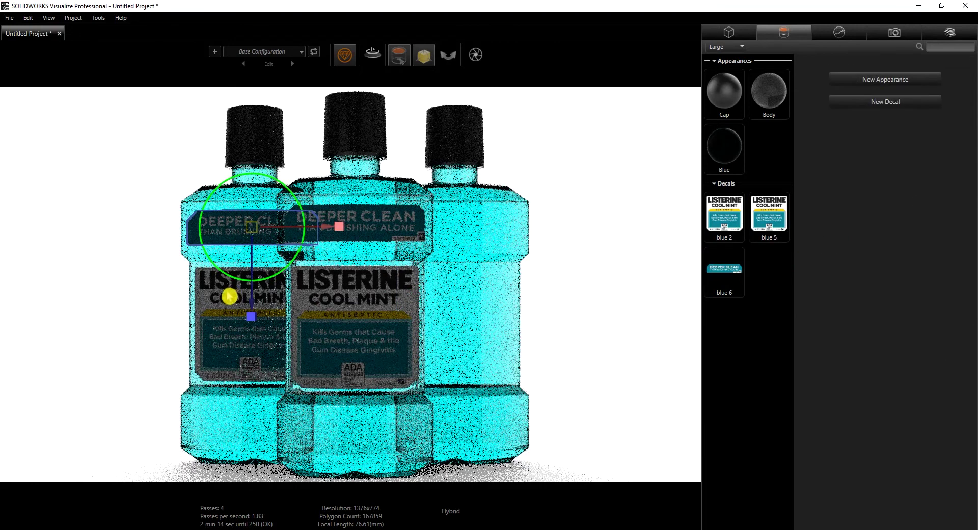
{"action": "left_click", "coordinate": [230, 297]}
{"action": "key", "text": "Delete"}
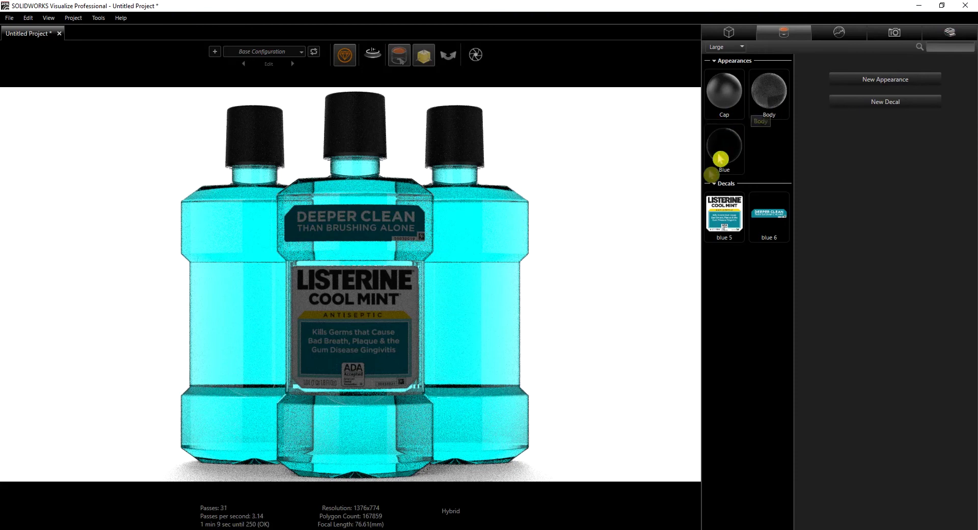
Hide the parts that use the Body appearance to expose the liquid in all three bottles.
{"action": "left_click", "coordinate": [773, 103]}
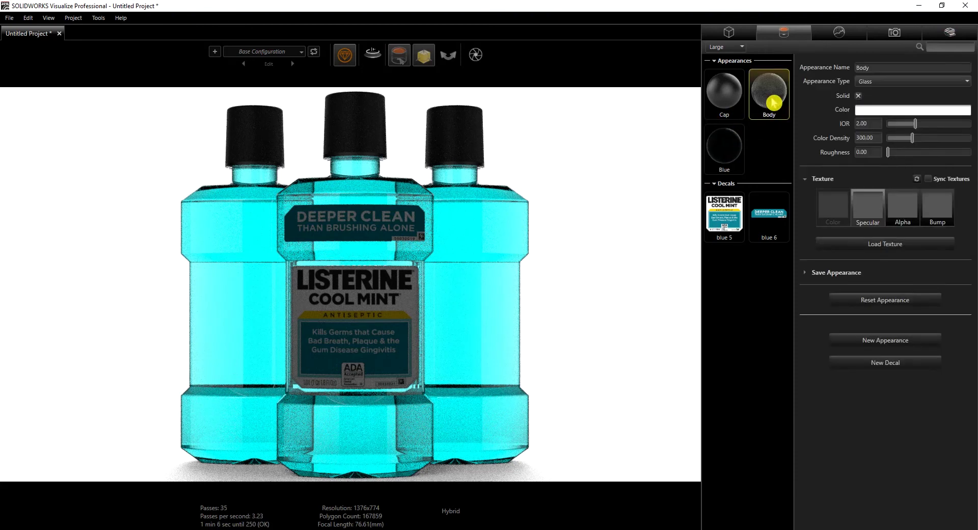
{"action": "right_click", "coordinate": [772, 99]}
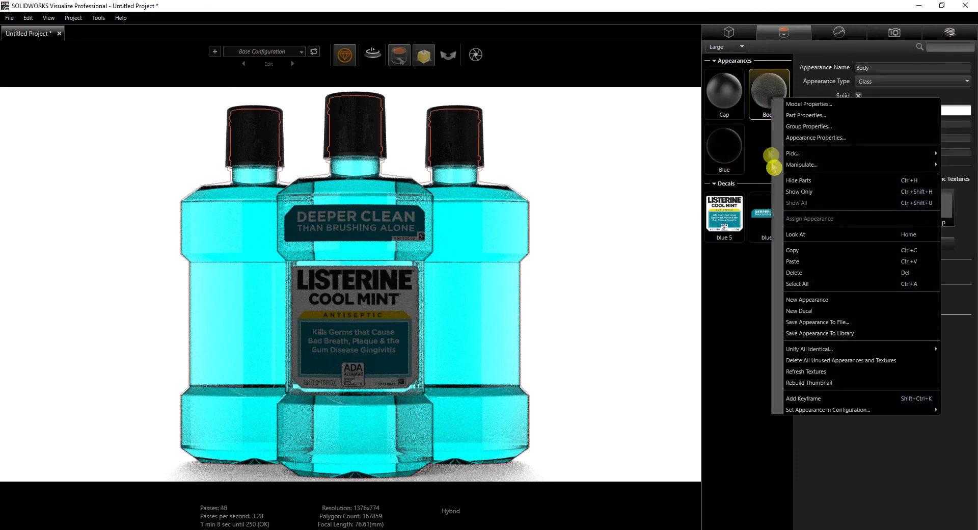
{"action": "left_click", "coordinate": [808, 180]}
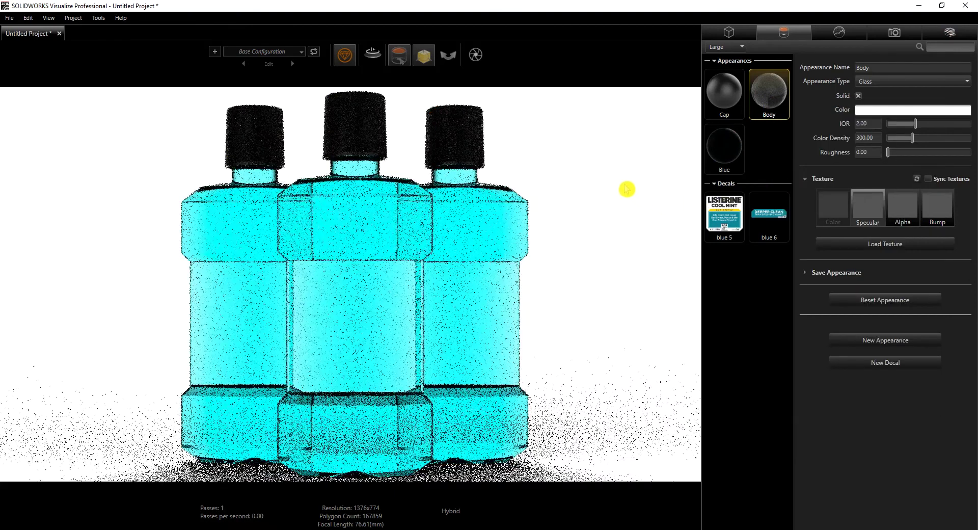
Apply the library's Listerine appearances to the outer bottles' liquid: Purple on the right-hand bottle and Original on the left-hand one.
{"action": "left_click", "coordinate": [947, 33]}
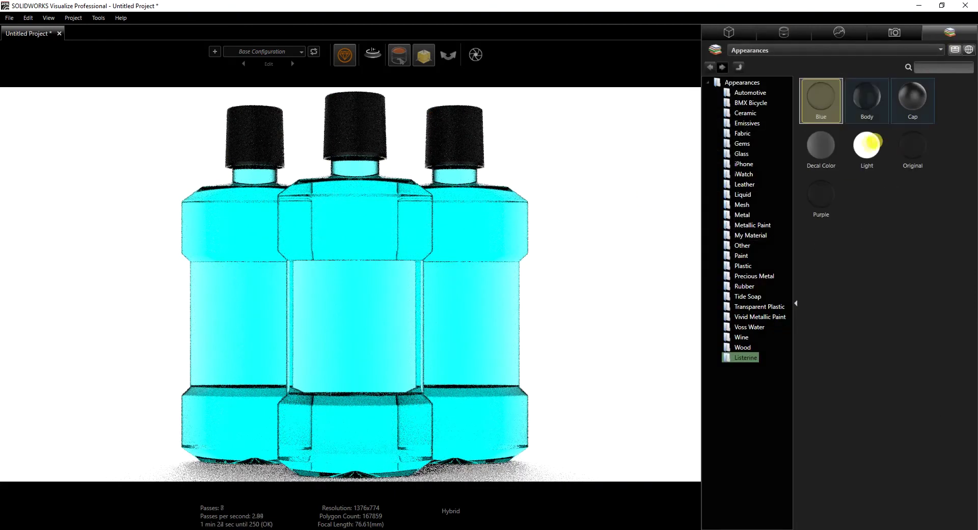
{"action": "left_click_drag", "start_coordinate": [816, 192], "coordinate": [504, 232]}
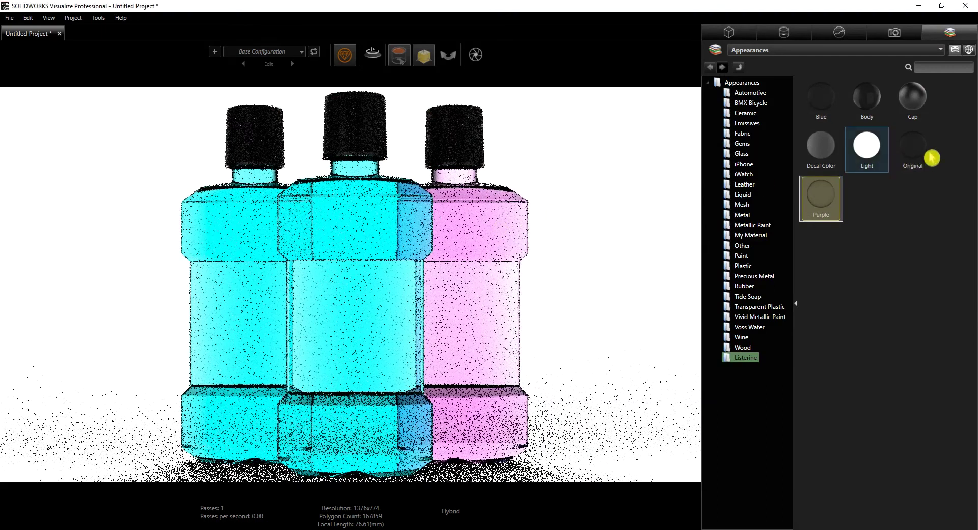
{"action": "left_click_drag", "start_coordinate": [912, 152], "coordinate": [212, 233]}
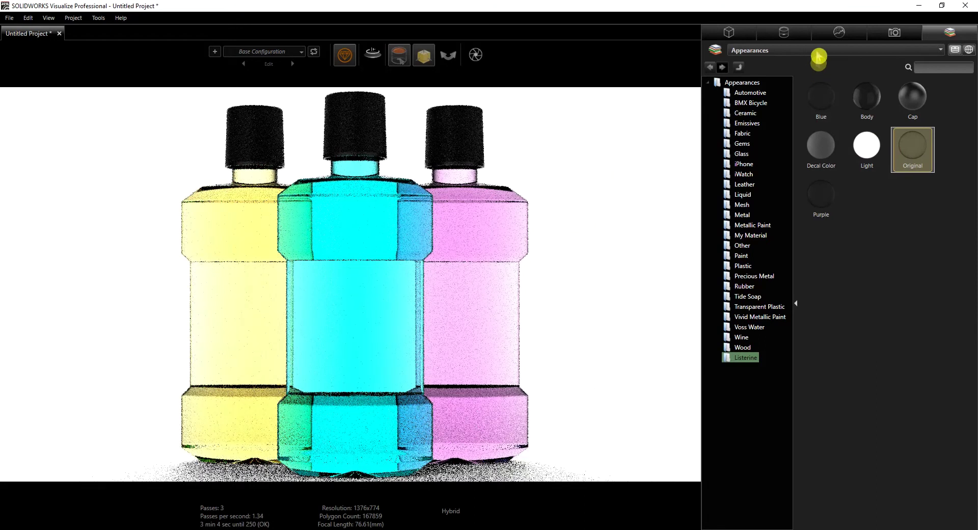
Show all the hidden bottle parts again and clear the appearance selection.
{"action": "left_click", "coordinate": [784, 31]}
{"action": "right_click", "coordinate": [762, 205]}
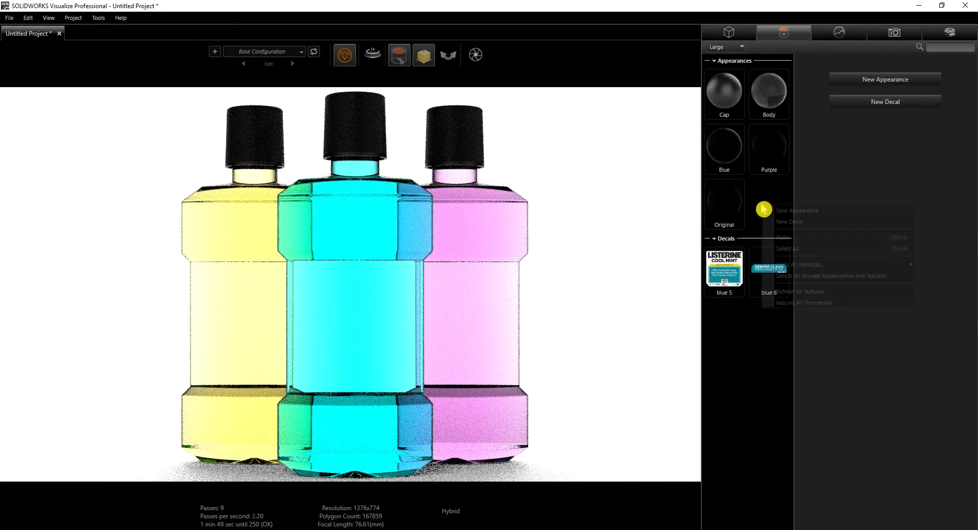
{"action": "left_click", "coordinate": [745, 141]}
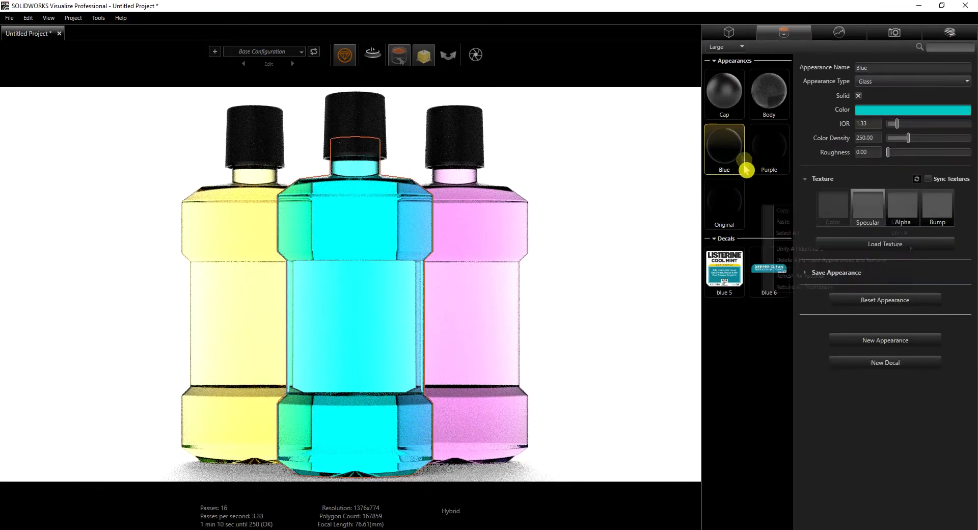
{"action": "right_click", "coordinate": [745, 138]}
{"action": "left_click", "coordinate": [781, 241]}
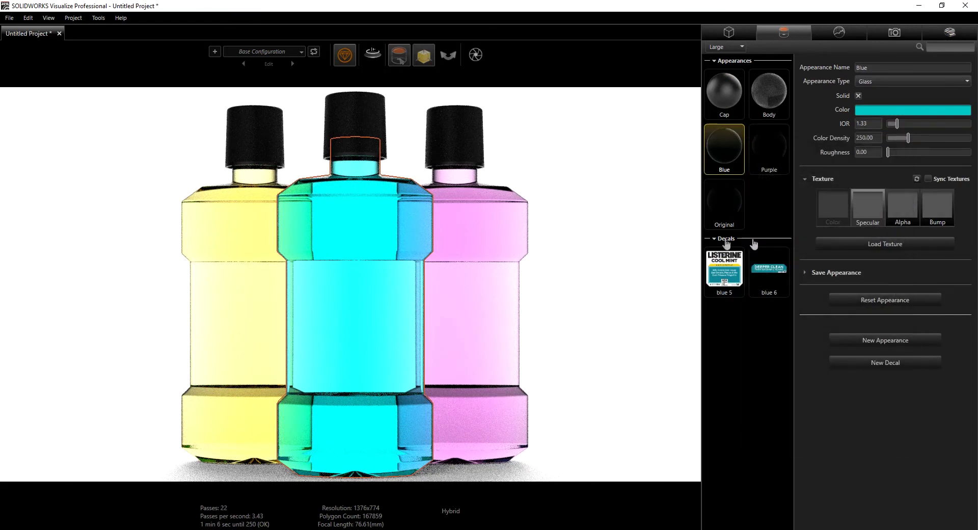
{"action": "left_click", "coordinate": [647, 187]}
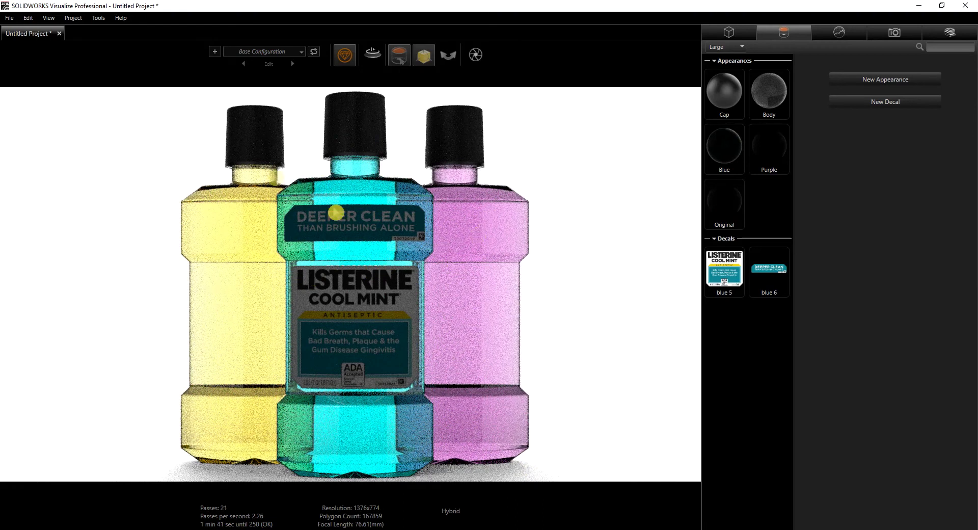
Switch the viewport to the real-time preview render mode and create a new decal from the Original 2 label image.
{"action": "mouse_move", "coordinate": [344, 55]}
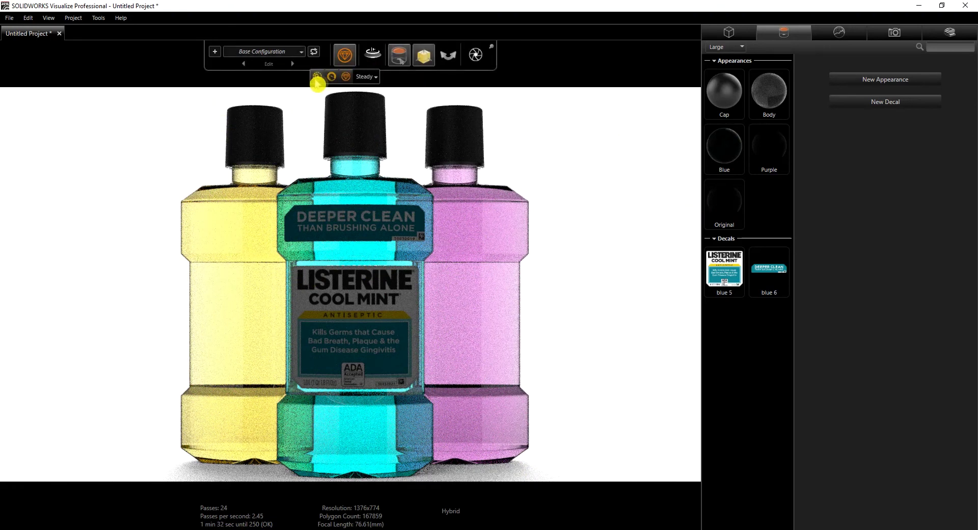
{"action": "left_click", "coordinate": [318, 77]}
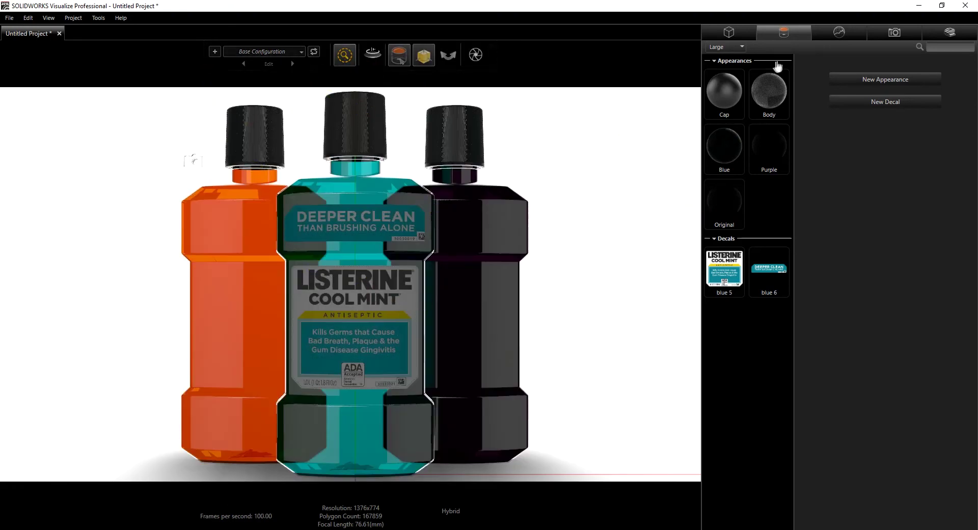
{"action": "right_click", "coordinate": [755, 348]}
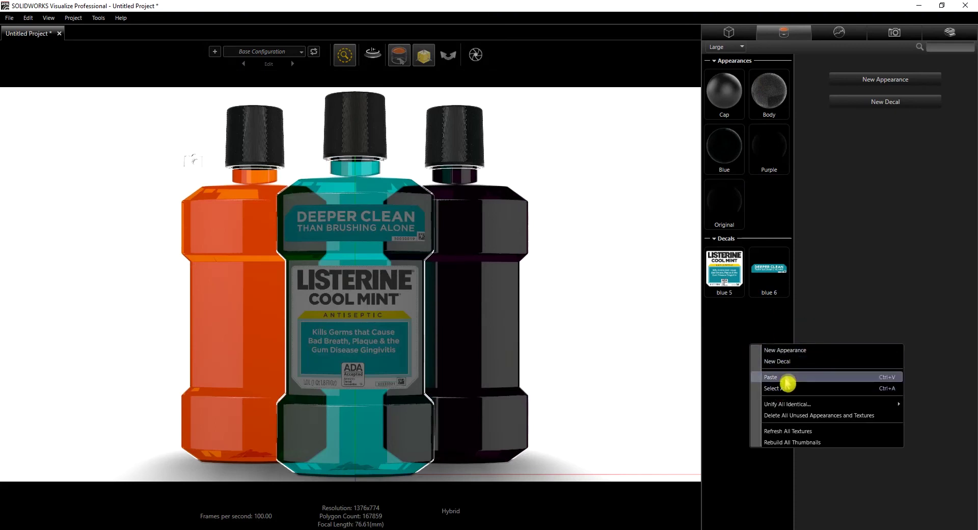
{"action": "left_click", "coordinate": [783, 363]}
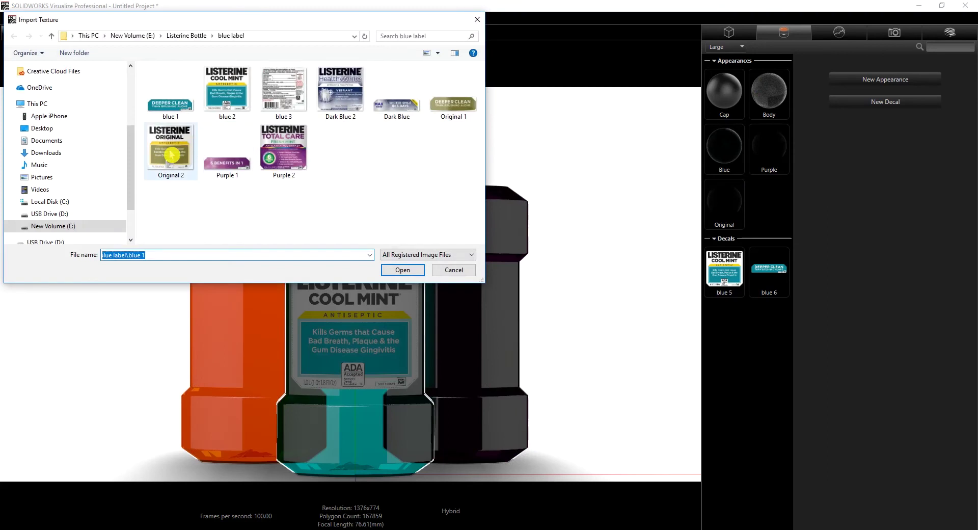
{"action": "left_click", "coordinate": [171, 155]}
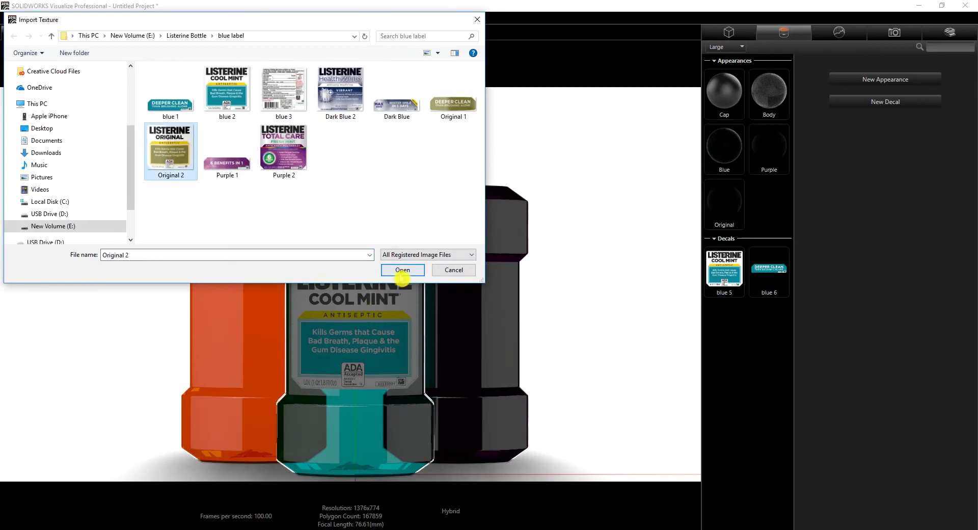
{"action": "left_click", "coordinate": [402, 274]}
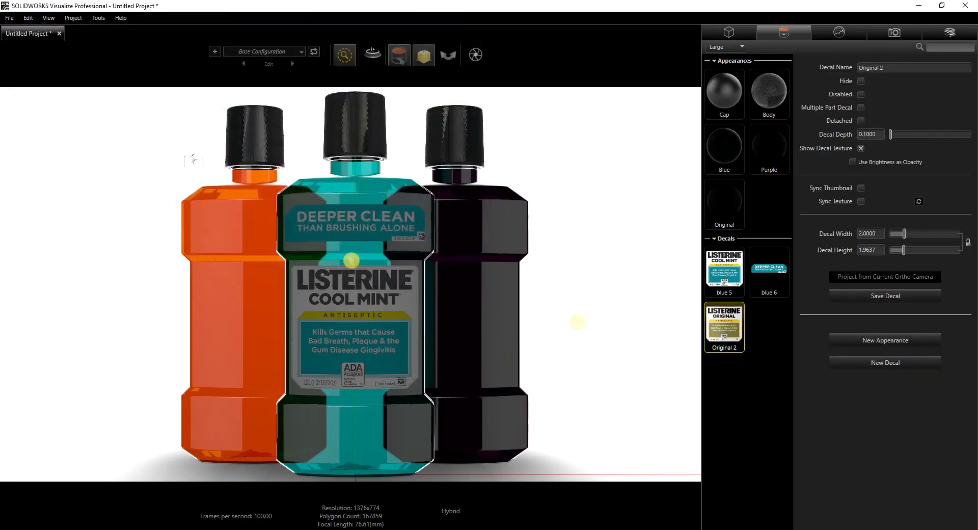
Create another new decal from the Original 1 label image.
{"action": "right_click", "coordinate": [768, 333]}
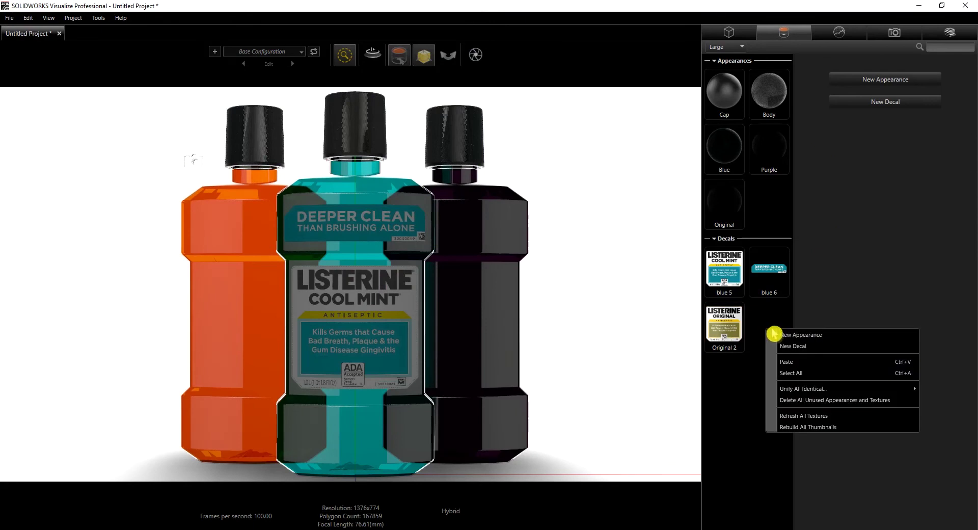
{"action": "left_click", "coordinate": [809, 349]}
{"action": "left_click", "coordinate": [460, 107]}
{"action": "left_click", "coordinate": [402, 276]}
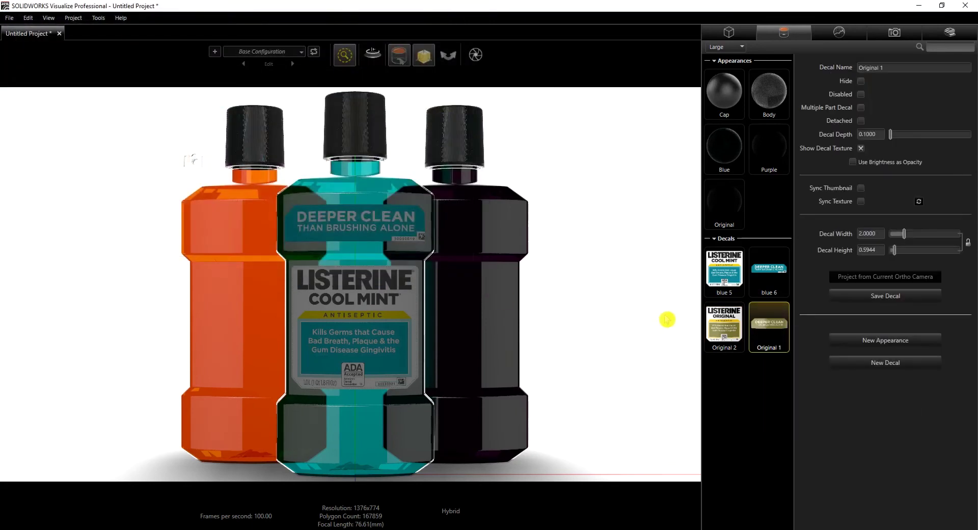
Apply the Original 2 decal to the left-hand bottle and scale it to about 0.0865 wide by 0.0849 high on the lower label panel.
{"action": "left_click_drag", "start_coordinate": [716, 321], "coordinate": [229, 304]}
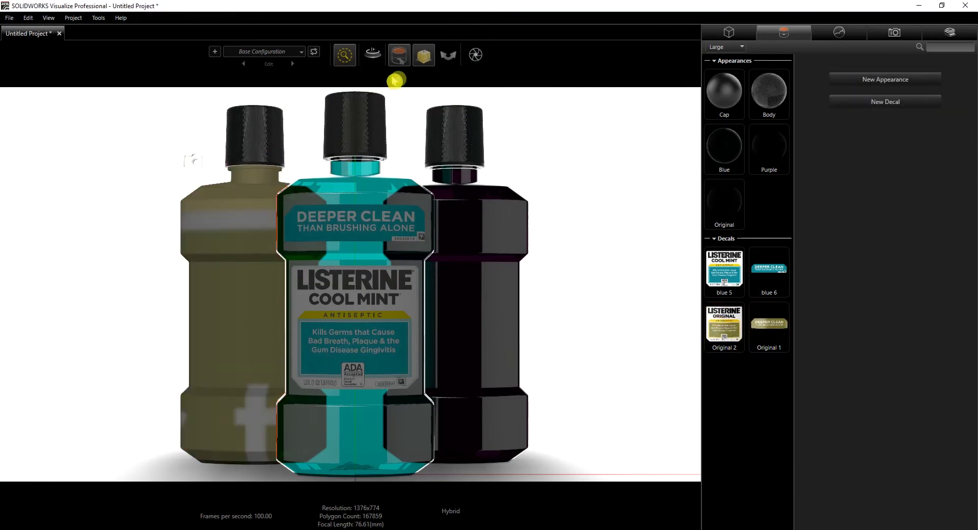
{"action": "left_click", "coordinate": [230, 282]}
{"action": "left_click_drag", "start_coordinate": [312, 305], "coordinate": [339, 330]}
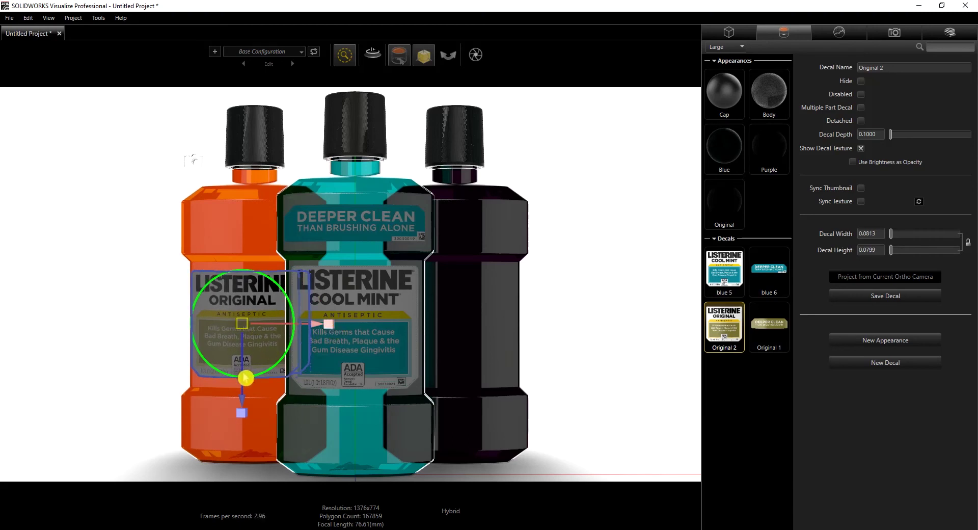
{"action": "left_click_drag", "start_coordinate": [244, 387], "coordinate": [245, 394]}
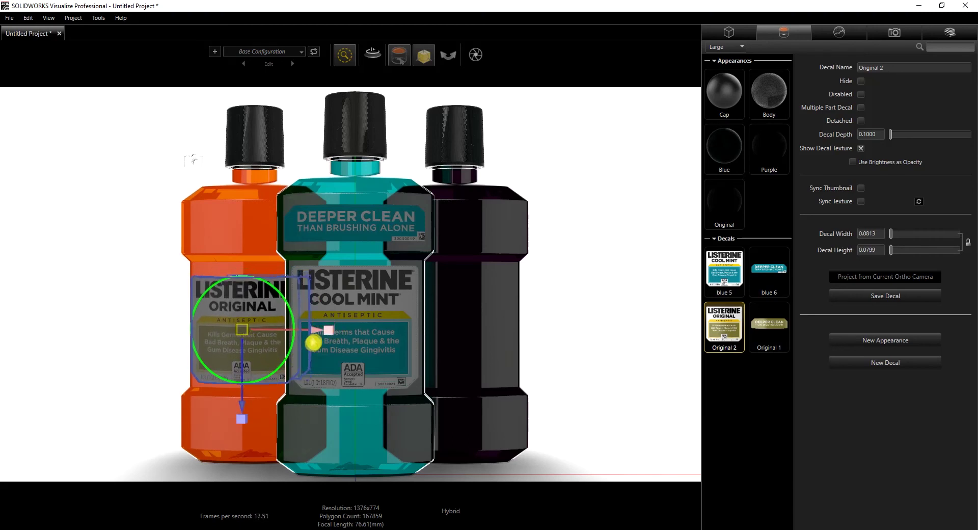
{"action": "left_click_drag", "start_coordinate": [319, 334], "coordinate": [339, 337]}
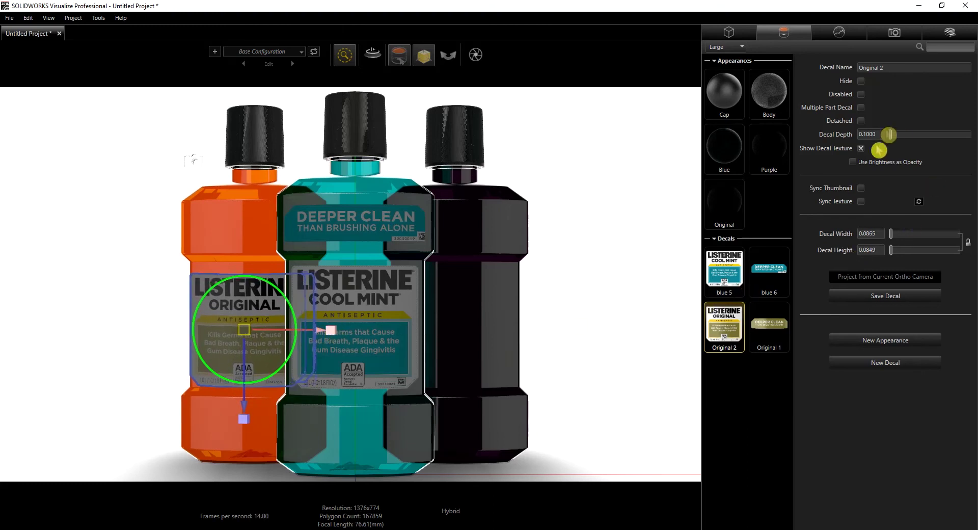
Align the Original 2 decal within the left-hand bottle's lower label panel and adjust its decal depth.
{"action": "left_click_drag", "start_coordinate": [246, 371], "coordinate": [245, 366]}
{"action": "left_click_drag", "start_coordinate": [273, 328], "coordinate": [276, 331]}
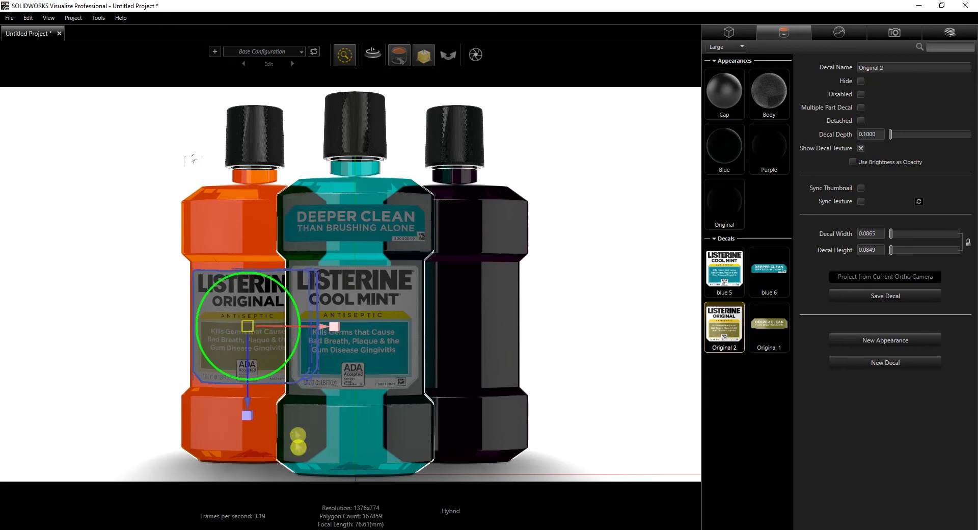
{"action": "left_click_drag", "start_coordinate": [251, 356], "coordinate": [253, 354]}
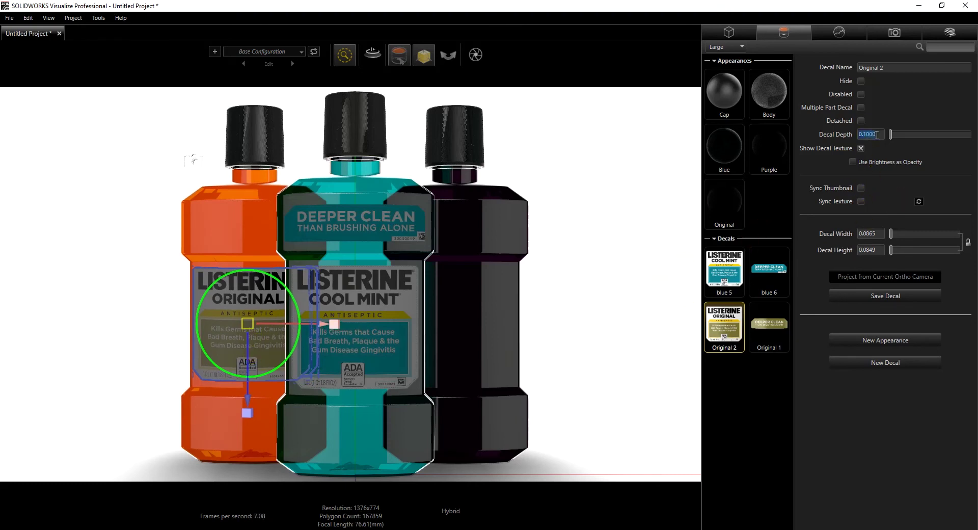
{"action": "key", "text": "Tab"}
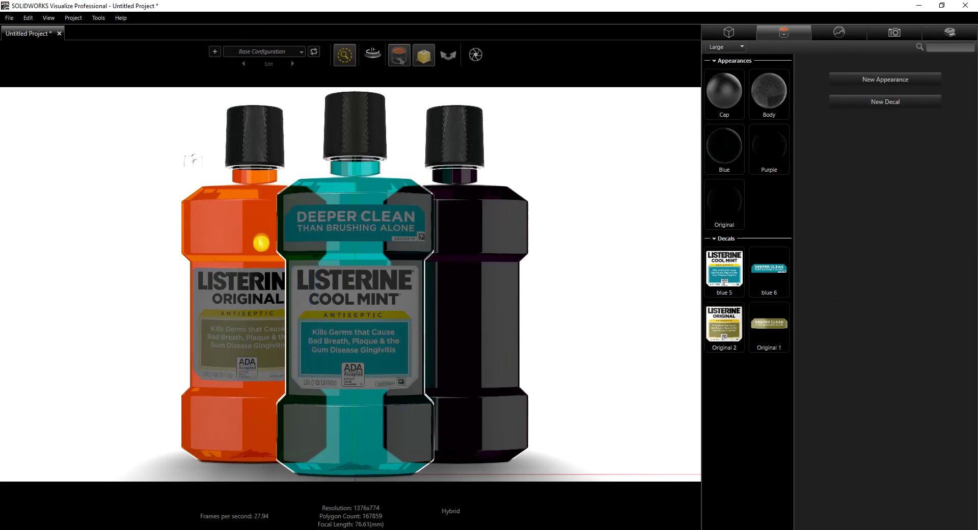
Apply the Original 1 decal to the left-hand bottle's upper panel and scale it to about 0.0972 wide by 0.0289 high.
{"action": "left_click_drag", "start_coordinate": [764, 331], "coordinate": [228, 243]}
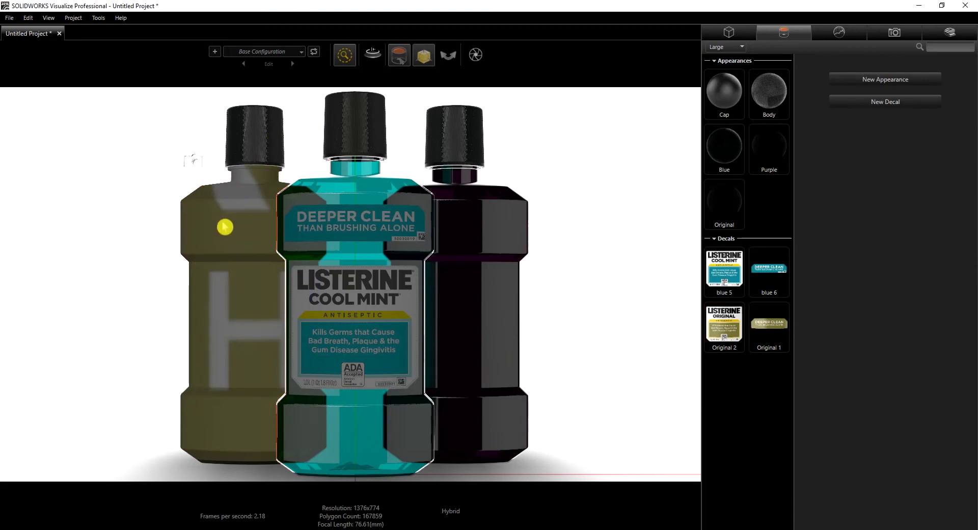
{"action": "left_click", "coordinate": [222, 222]}
{"action": "left_click_drag", "start_coordinate": [313, 226], "coordinate": [259, 232]}
{"action": "left_click_drag", "start_coordinate": [319, 227], "coordinate": [324, 229]}
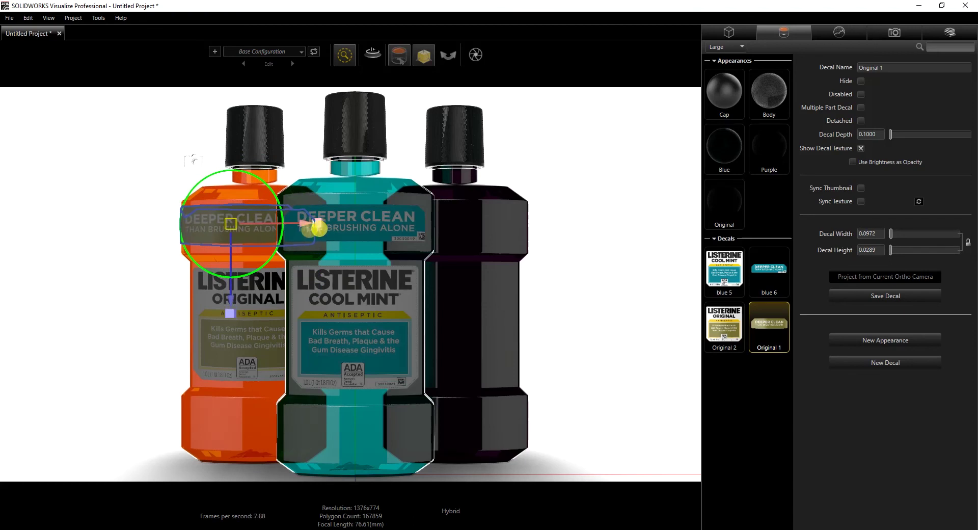
Set the Original 1 decal's depth to 0.02 and shift it rightward and slightly down on the left-hand bottle's upper panel.
{"action": "left_click", "coordinate": [872, 135]}
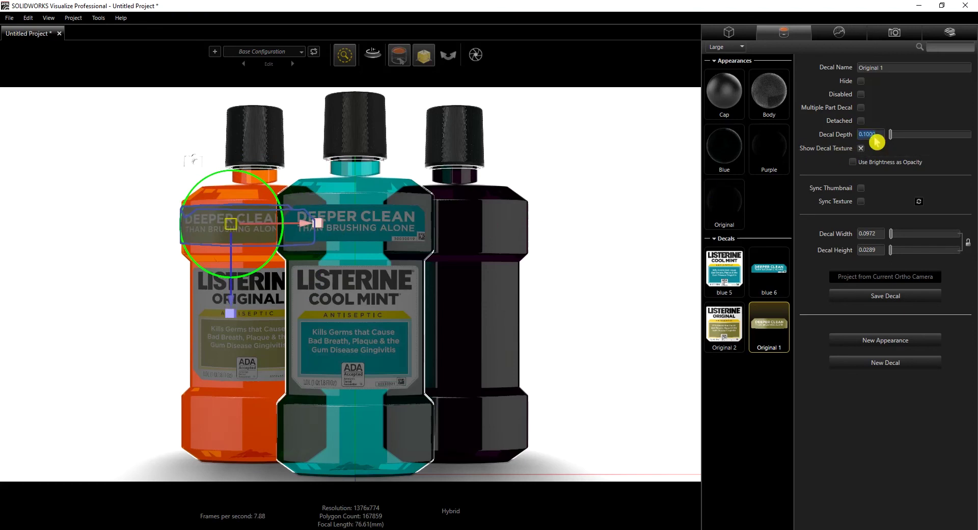
{"action": "type", "text": ".02"}
{"action": "key", "text": "Return"}
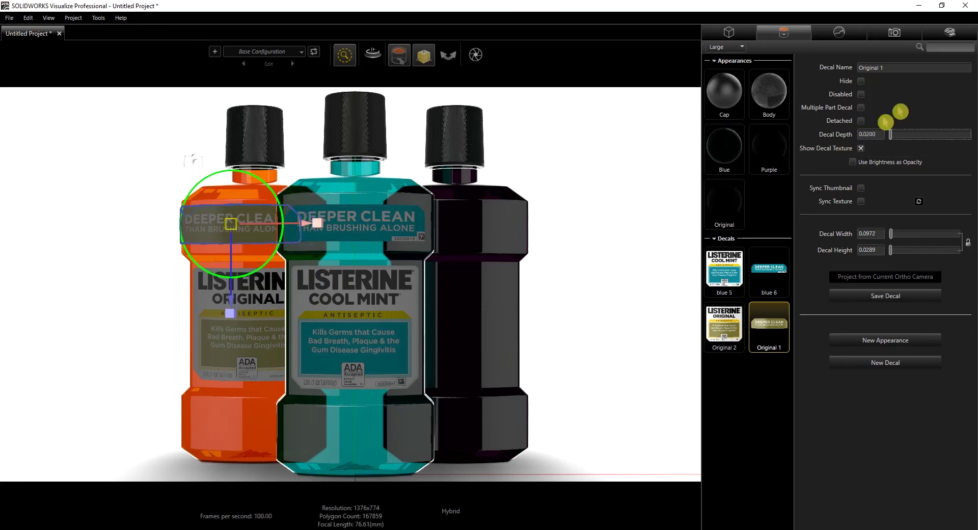
{"action": "left_click_drag", "start_coordinate": [269, 227], "coordinate": [283, 230]}
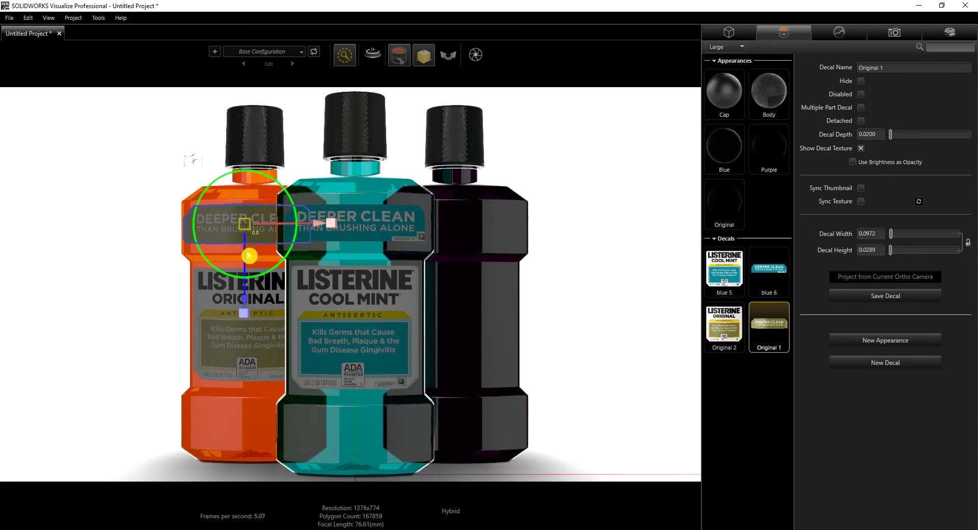
{"action": "left_click_drag", "start_coordinate": [247, 251], "coordinate": [279, 232]}
{"action": "left_click", "coordinate": [189, 160]}
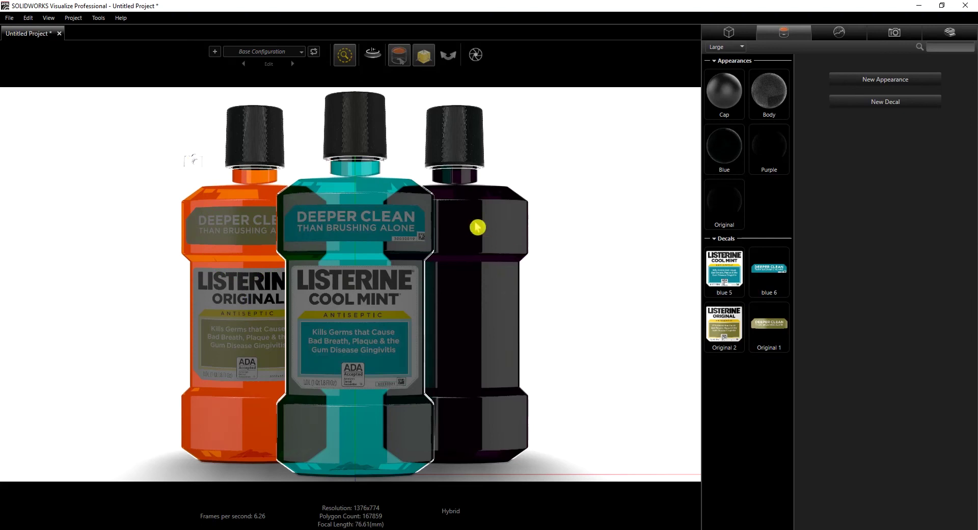
Create a new decal from the Purple 2 label image.
{"action": "right_click", "coordinate": [759, 399]}
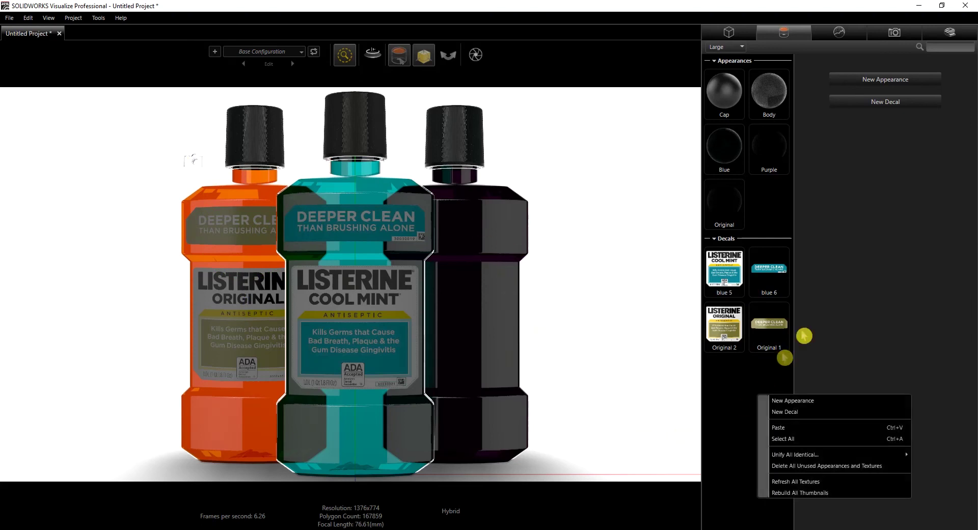
{"action": "left_click", "coordinate": [789, 412]}
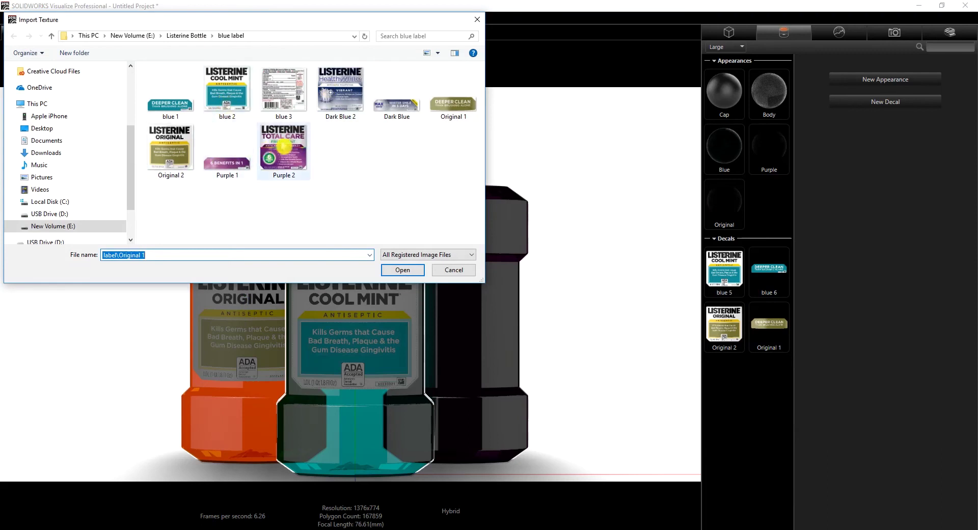
{"action": "left_click", "coordinate": [284, 150]}
{"action": "left_click", "coordinate": [392, 270]}
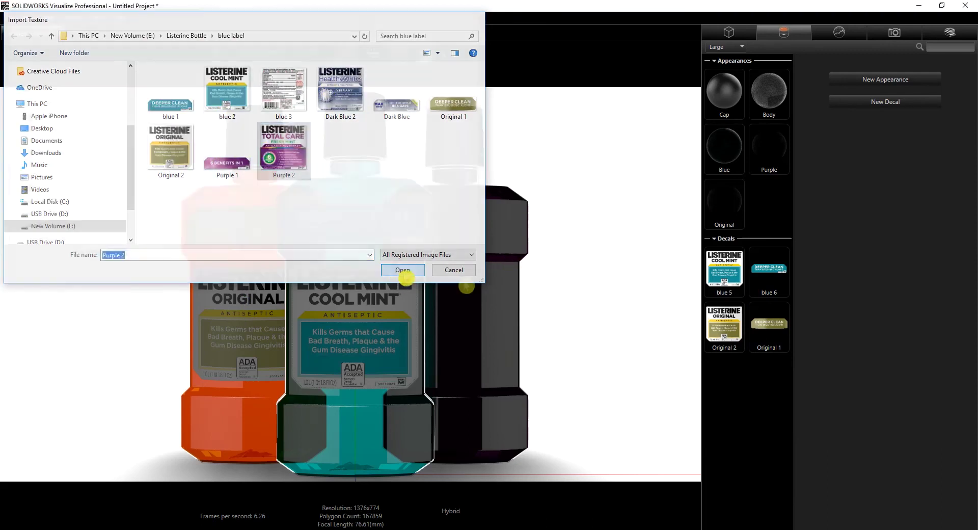
Create another new decal from the Purple 1 label image.
{"action": "right_click", "coordinate": [755, 377]}
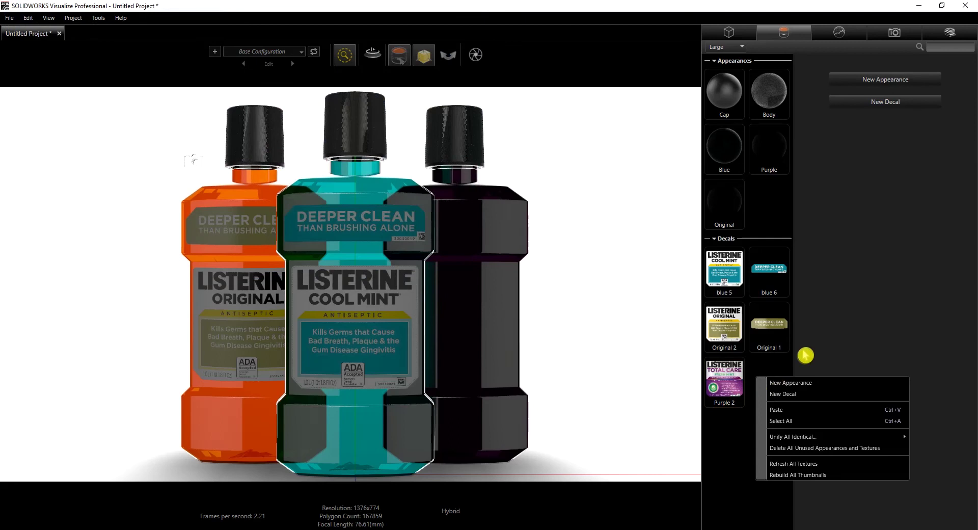
{"action": "left_click", "coordinate": [782, 394]}
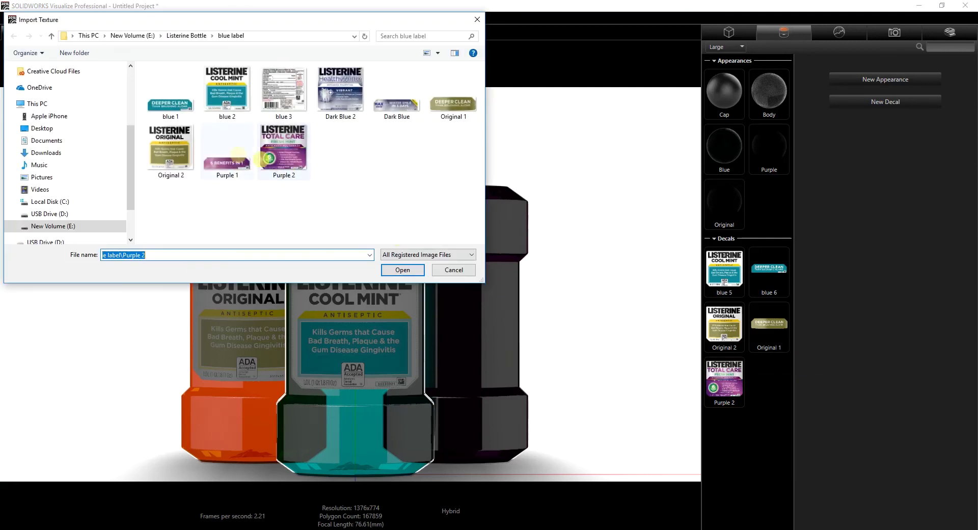
{"action": "left_click", "coordinate": [240, 158]}
{"action": "left_click", "coordinate": [403, 272]}
Apply the Purple 2 decal to the right-hand bottle's lower label panel and scale it to about 0.0883 wide by 0.0858 high.
{"action": "left_click_drag", "start_coordinate": [769, 382], "coordinate": [474, 305]}
{"action": "left_click", "coordinate": [479, 299]}
{"action": "left_click_drag", "start_coordinate": [544, 301], "coordinate": [492, 325]}
{"action": "left_click_drag", "start_coordinate": [555, 324], "coordinate": [546, 320]}
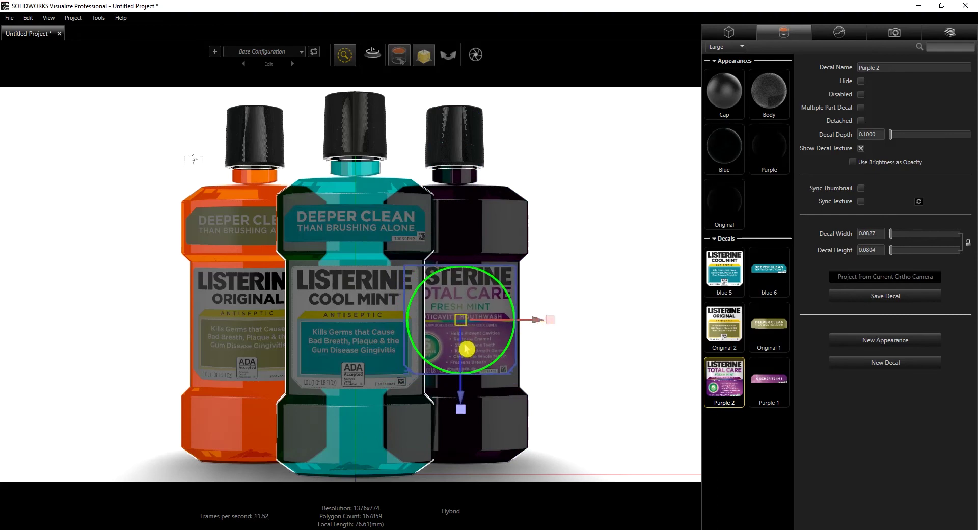
{"action": "left_click_drag", "start_coordinate": [466, 349], "coordinate": [467, 358]}
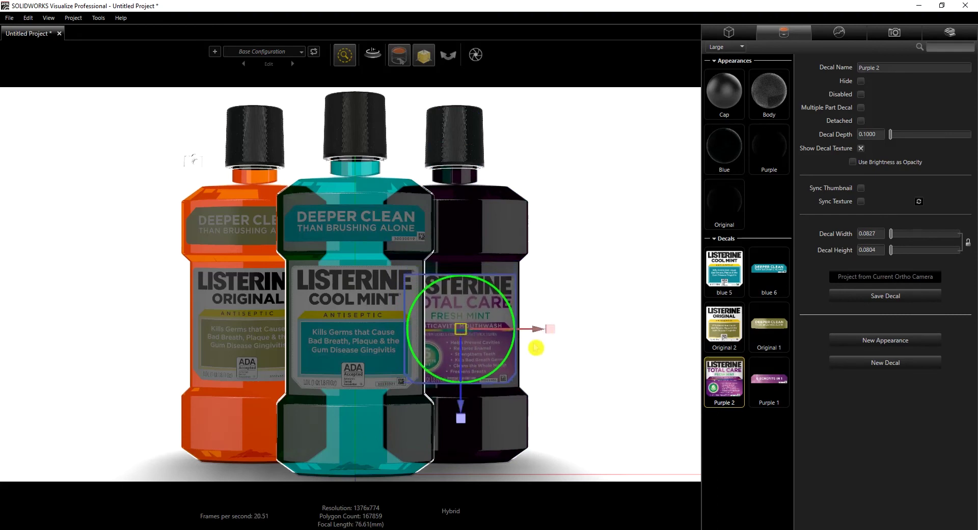
{"action": "left_click_drag", "start_coordinate": [551, 333], "coordinate": [558, 334]}
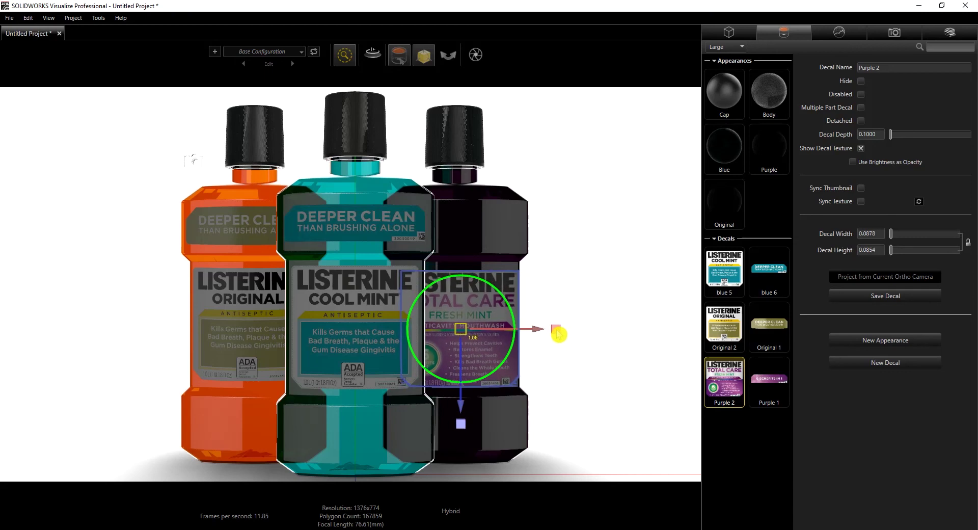
Nudge the Purple 2 decal slightly up and left into its label panel and set its decal depth to 0.02.
{"action": "left_click_drag", "start_coordinate": [465, 349], "coordinate": [465, 345]}
{"action": "left_click_drag", "start_coordinate": [524, 330], "coordinate": [520, 331]}
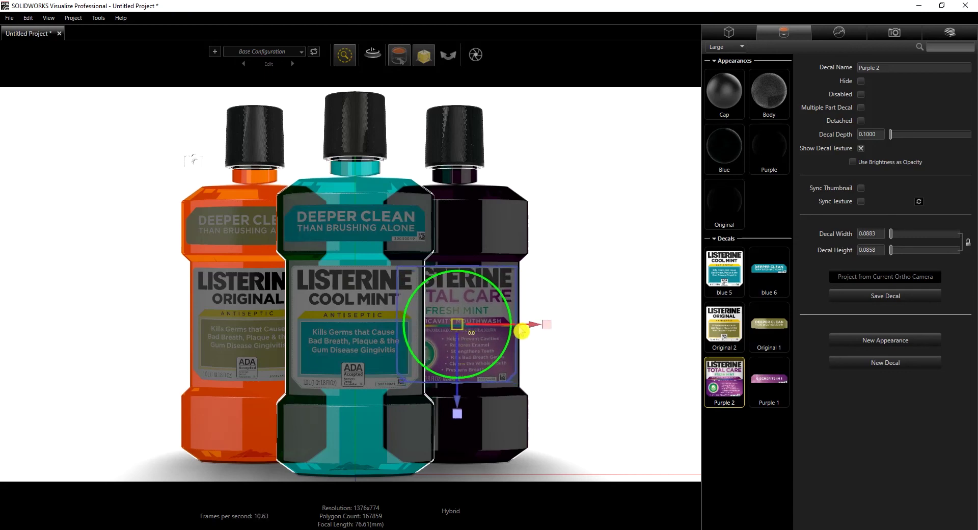
{"action": "left_click", "coordinate": [594, 286]}
{"action": "left_click", "coordinate": [484, 326]}
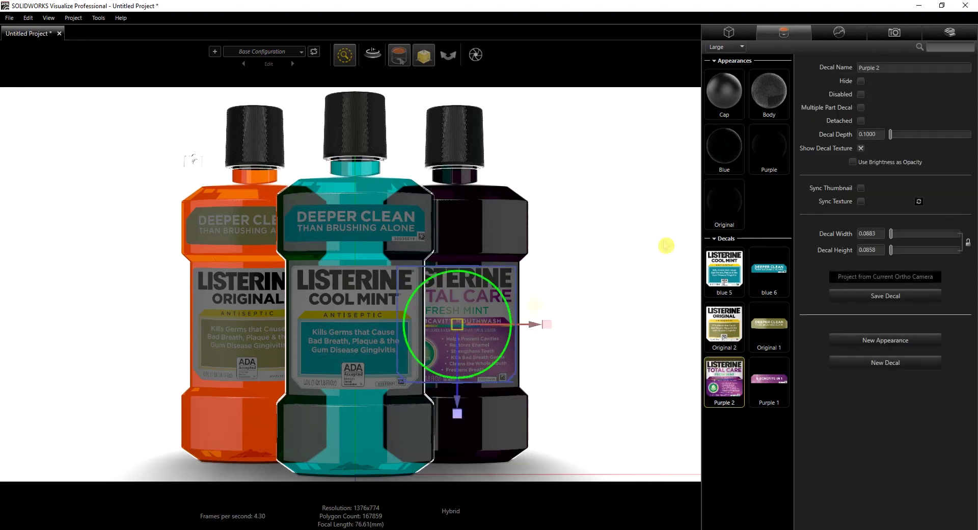
{"action": "double_click", "coordinate": [872, 136]}
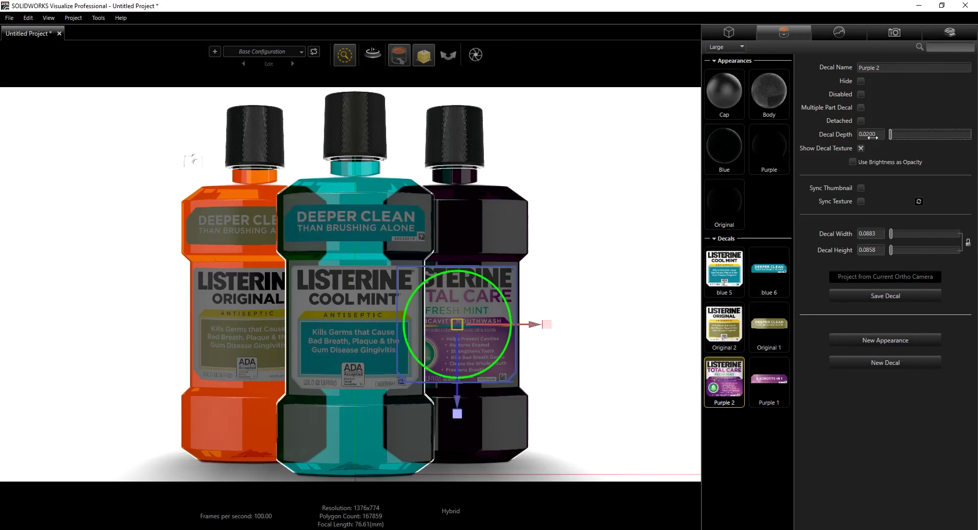
{"action": "left_click", "coordinate": [630, 183]}
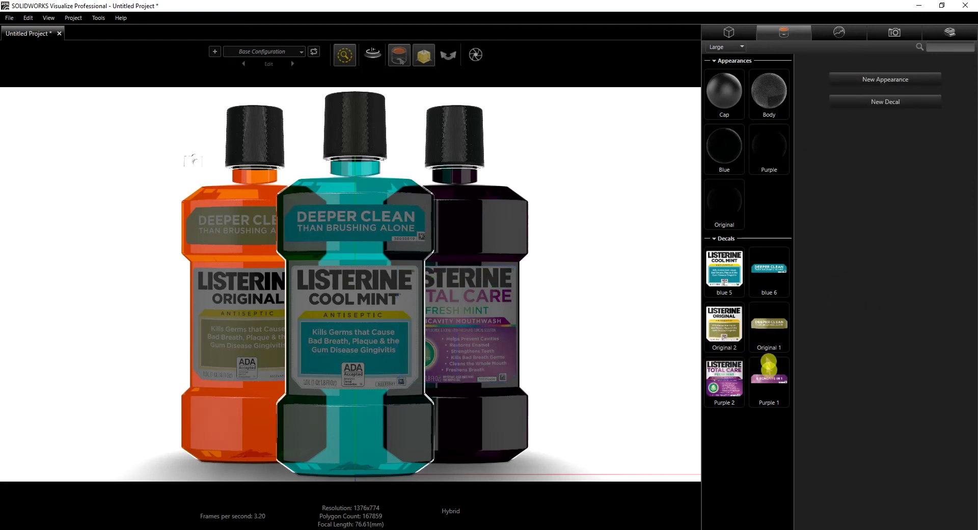
Apply the Purple 1 decal to the right-hand bottle's upper panel and scale it to about 0.1045 wide by 0.0268 high.
{"action": "left_click_drag", "start_coordinate": [771, 382], "coordinate": [472, 222]}
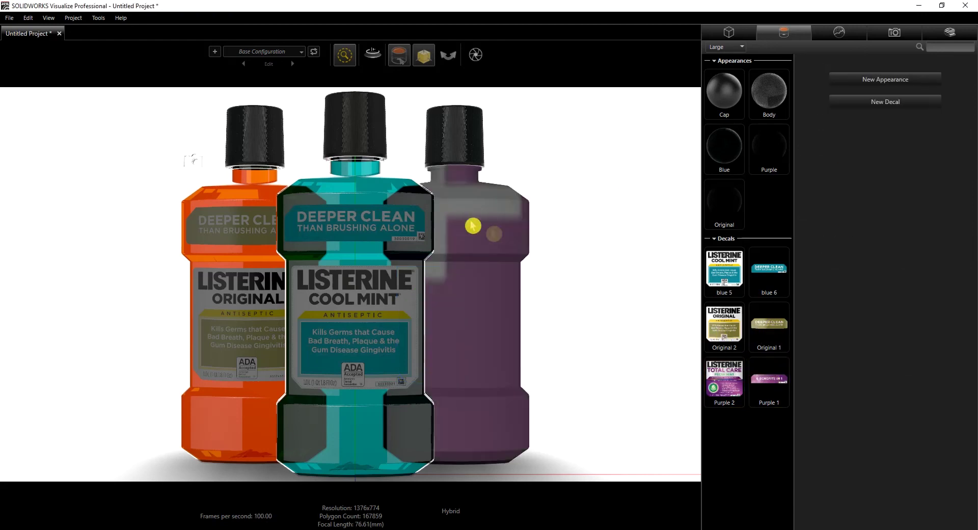
{"action": "left_click_drag", "start_coordinate": [554, 219], "coordinate": [477, 220]}
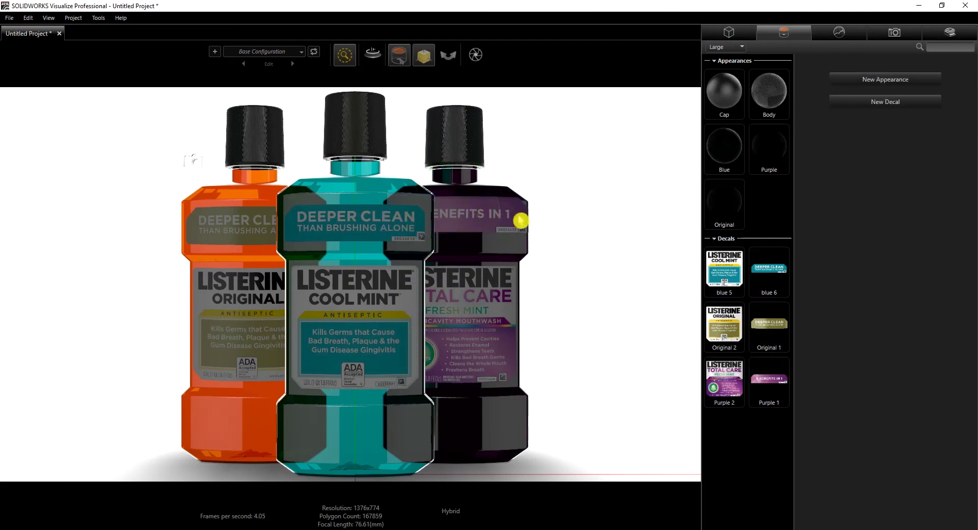
{"action": "left_click_drag", "start_coordinate": [461, 248], "coordinate": [462, 254]}
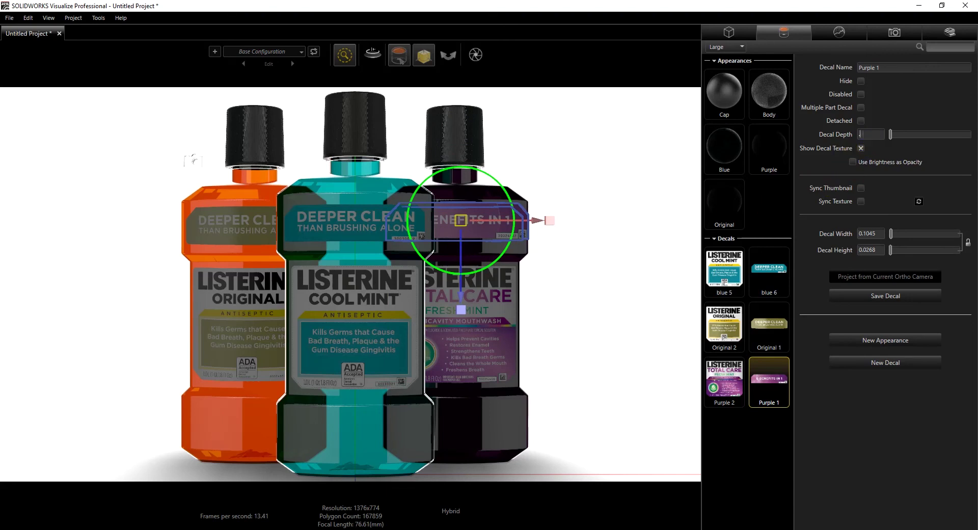
Set the Purple 1 decal's depth to 0.02 and move it slightly down to center it on the upper panel.
{"action": "key", "text": "Tab"}
{"action": "left_click_drag", "start_coordinate": [523, 228], "coordinate": [523, 227]}
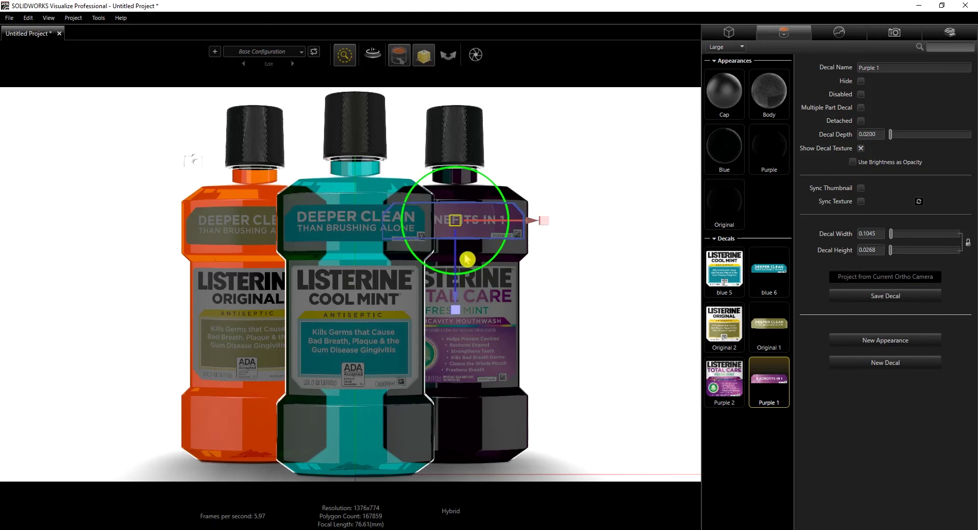
{"action": "left_click_drag", "start_coordinate": [460, 260], "coordinate": [465, 264]}
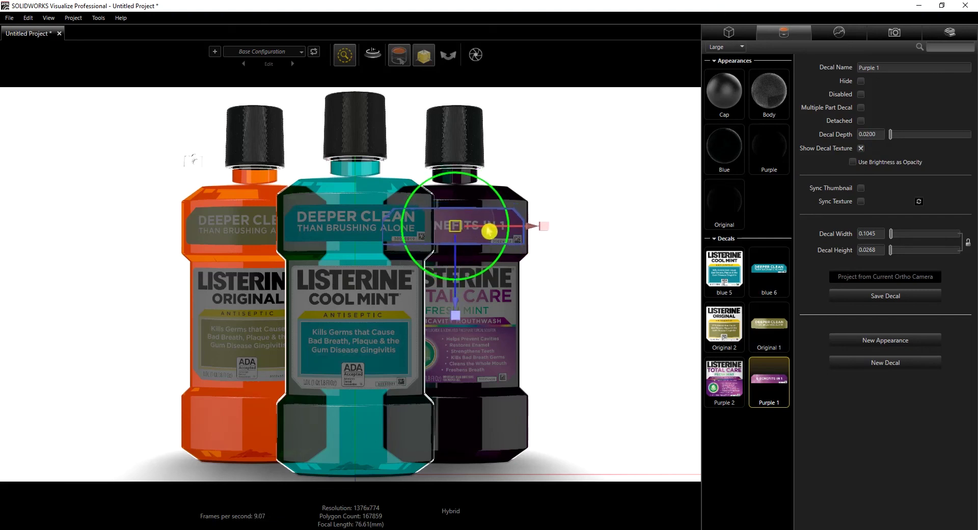
{"action": "left_click_drag", "start_coordinate": [489, 230], "coordinate": [491, 232]}
{"action": "left_click", "coordinate": [611, 195]}
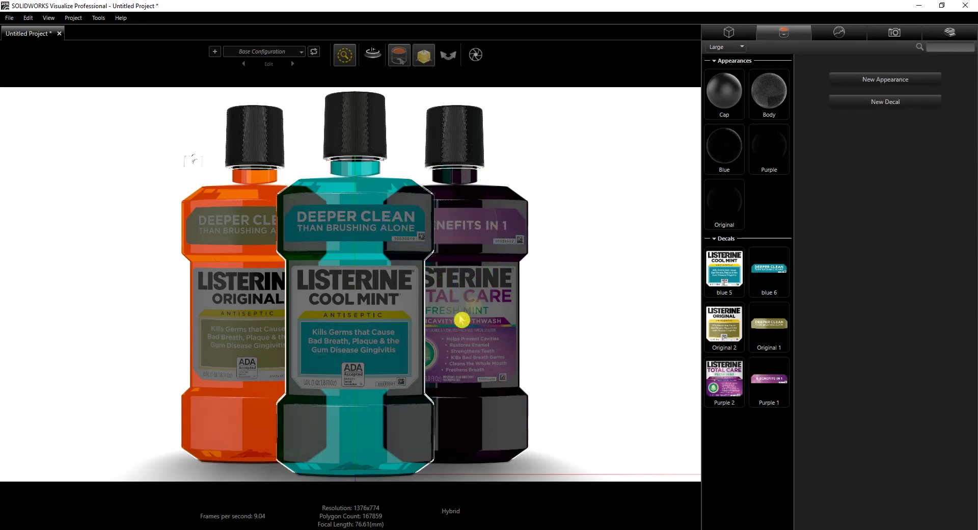
Rotate the Purple 1 decal by about 0.4 degrees to level it on the right-hand bottle's upper panel.
{"action": "left_click", "coordinate": [486, 229]}
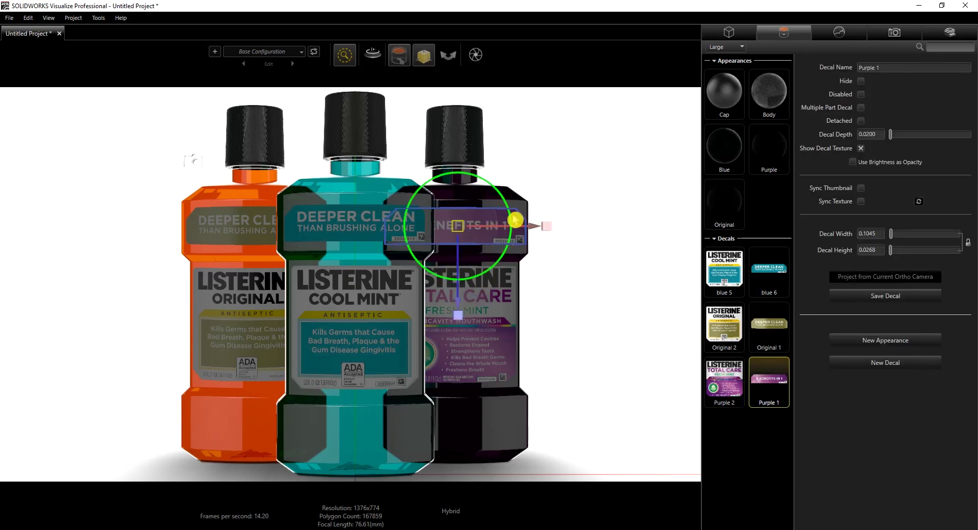
{"action": "left_click_drag", "start_coordinate": [511, 224], "coordinate": [514, 225]}
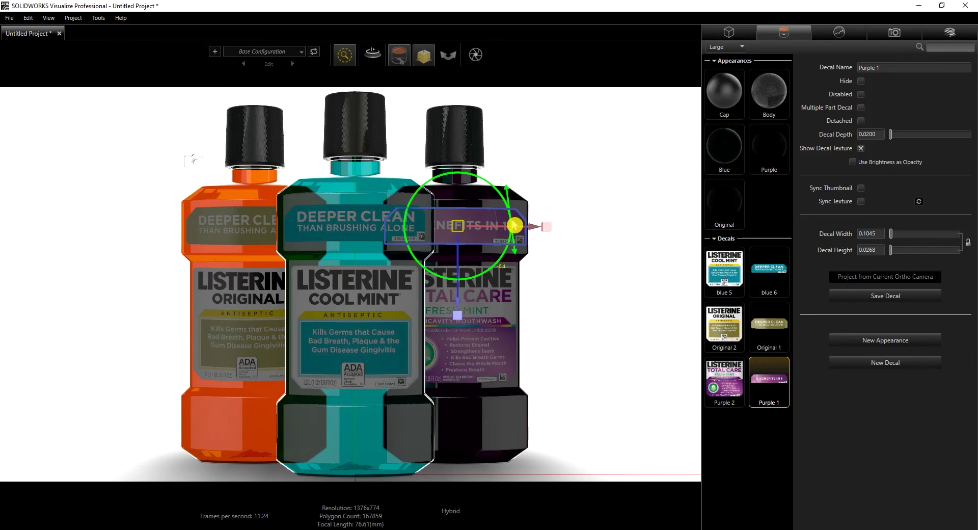
{"action": "left_click", "coordinate": [583, 170]}
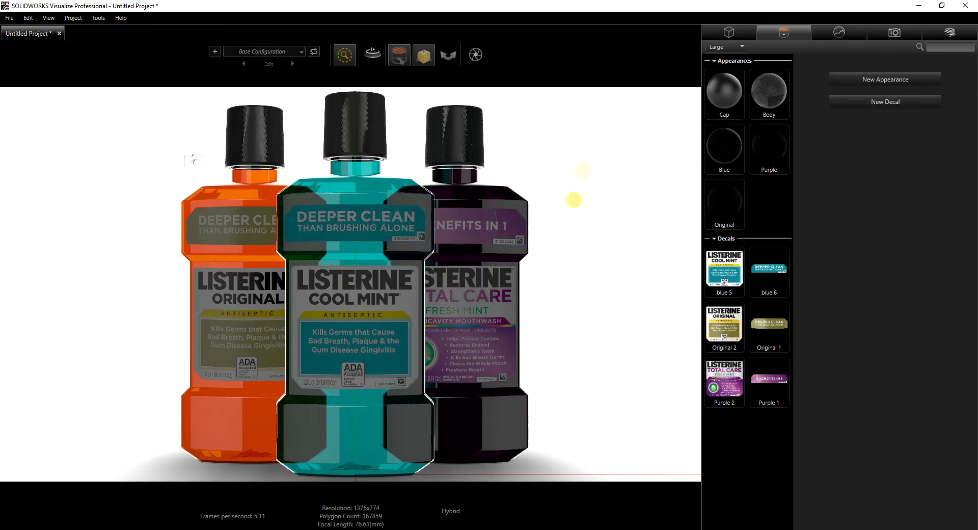
{"action": "left_click", "coordinate": [515, 234]}
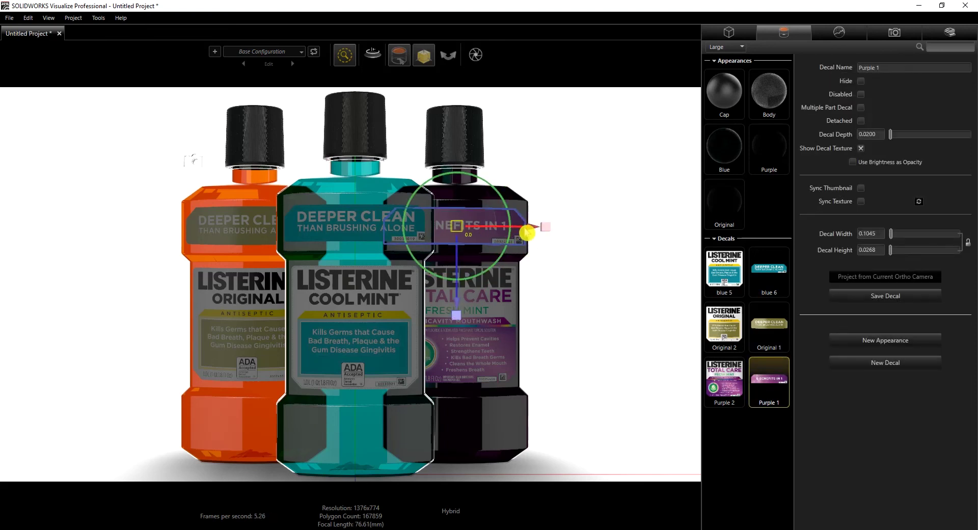
{"action": "left_click", "coordinate": [578, 163]}
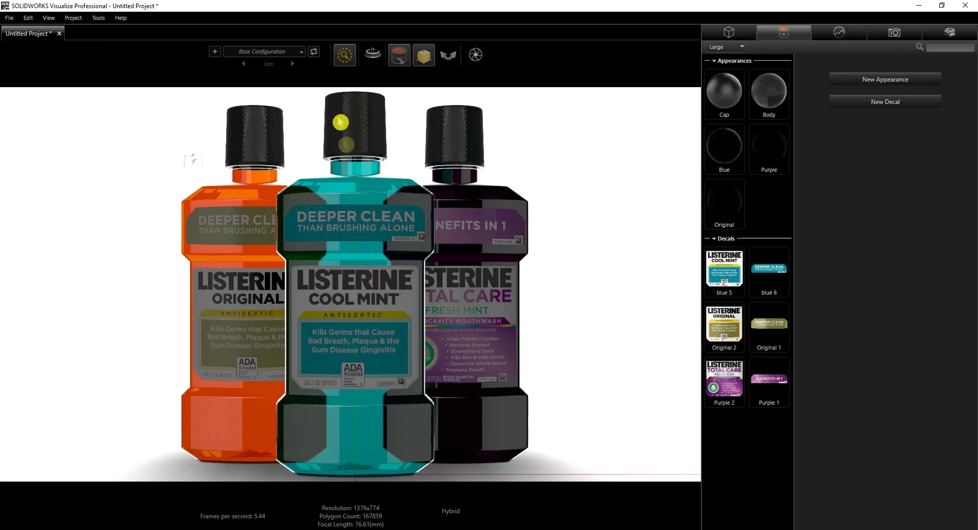
Switch the viewport to the accurate renderer and apply the Listerine library's Decal Color appearance to the upper and lower label panels of all three bottles.
{"action": "mouse_move", "coordinate": [345, 55]}
{"action": "left_click", "coordinate": [346, 77]}
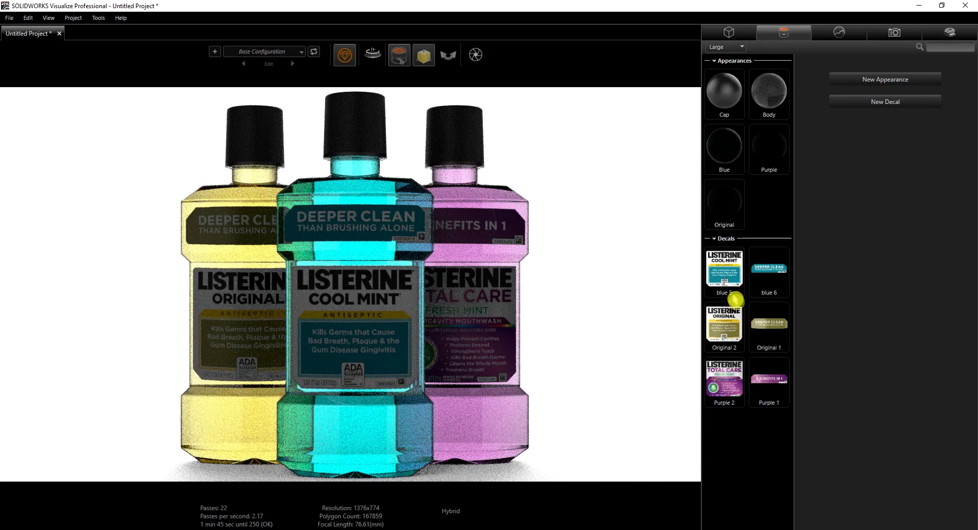
{"action": "left_click", "coordinate": [965, 29]}
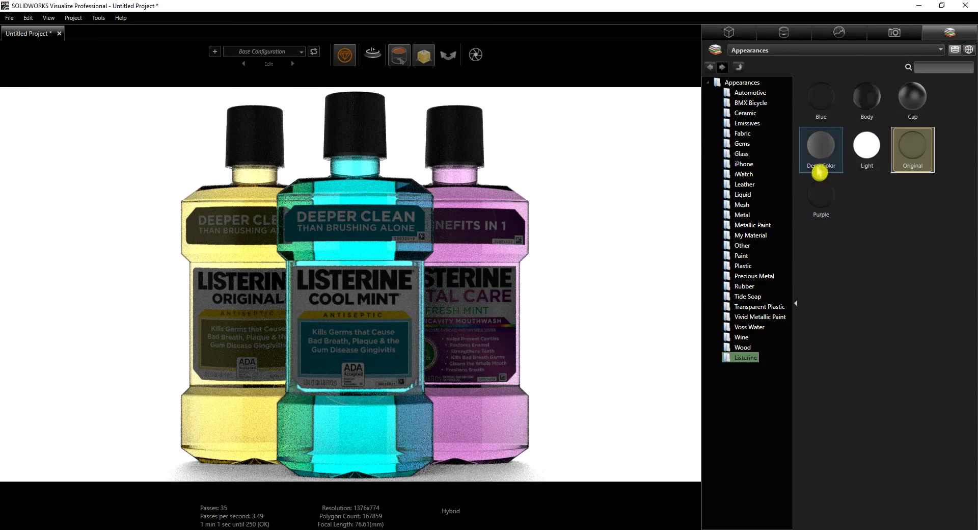
{"action": "left_click_drag", "start_coordinate": [811, 150], "coordinate": [475, 294]}
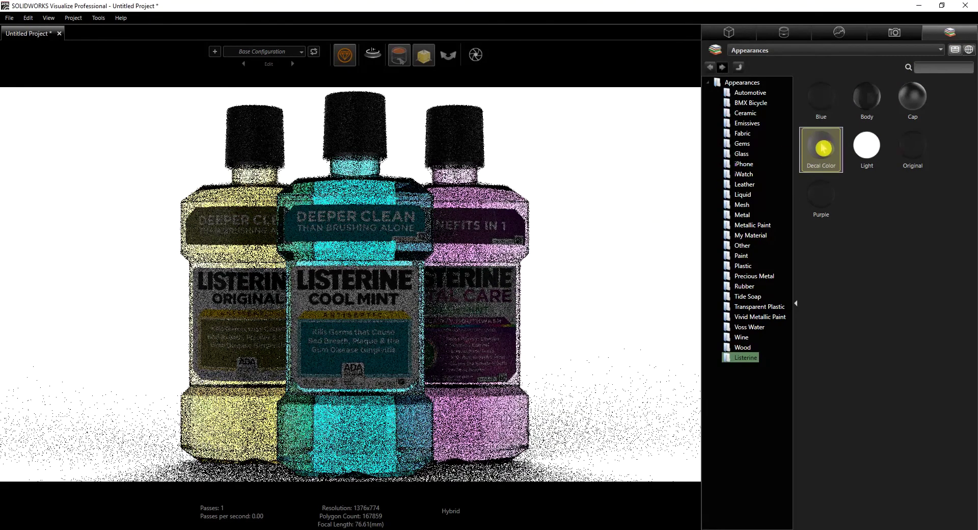
{"action": "left_click_drag", "start_coordinate": [821, 153], "coordinate": [378, 218]}
{"action": "left_click_drag", "start_coordinate": [821, 149], "coordinate": [374, 310]}
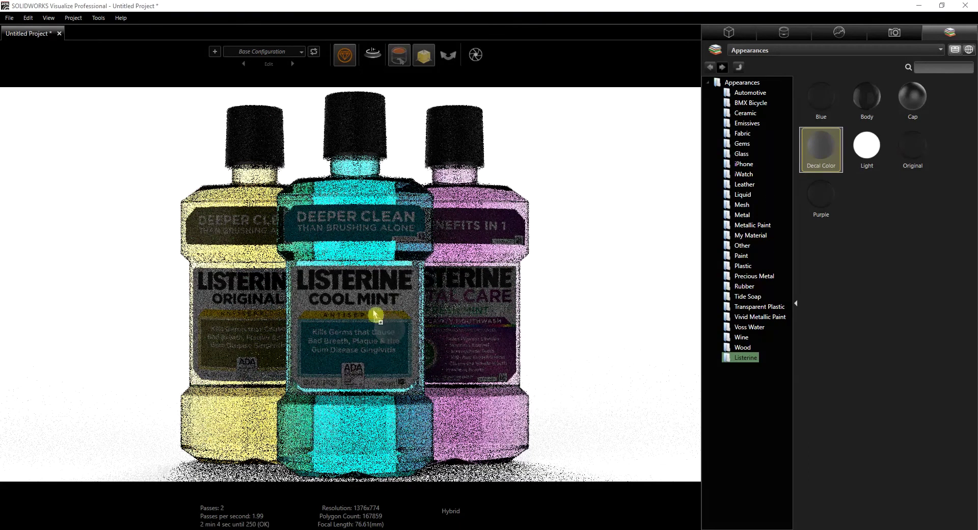
{"action": "left_click_drag", "start_coordinate": [833, 155], "coordinate": [229, 225]}
{"action": "left_click_drag", "start_coordinate": [813, 163], "coordinate": [259, 339]}
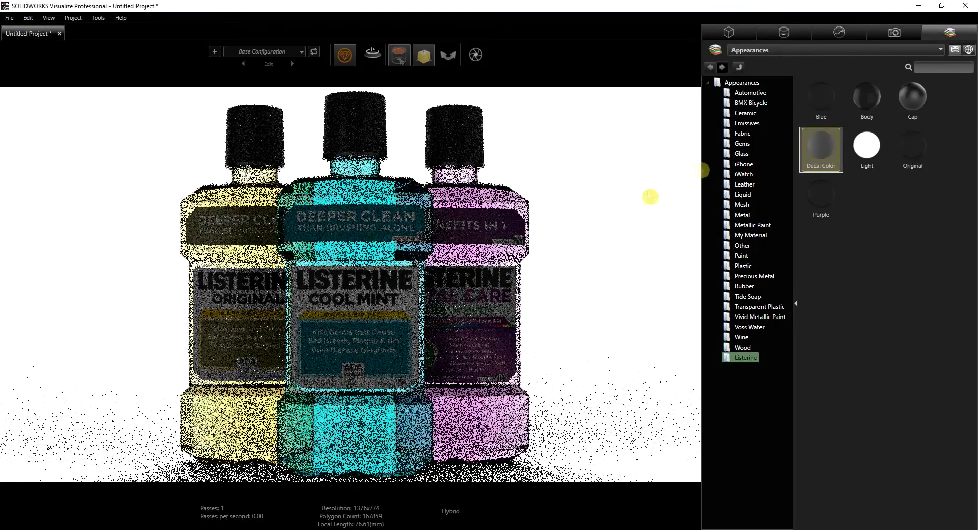
Widen the project's appearance list and delete the five duplicate Decal Color appearances, keeping the first one.
{"action": "left_click", "coordinate": [785, 34]}
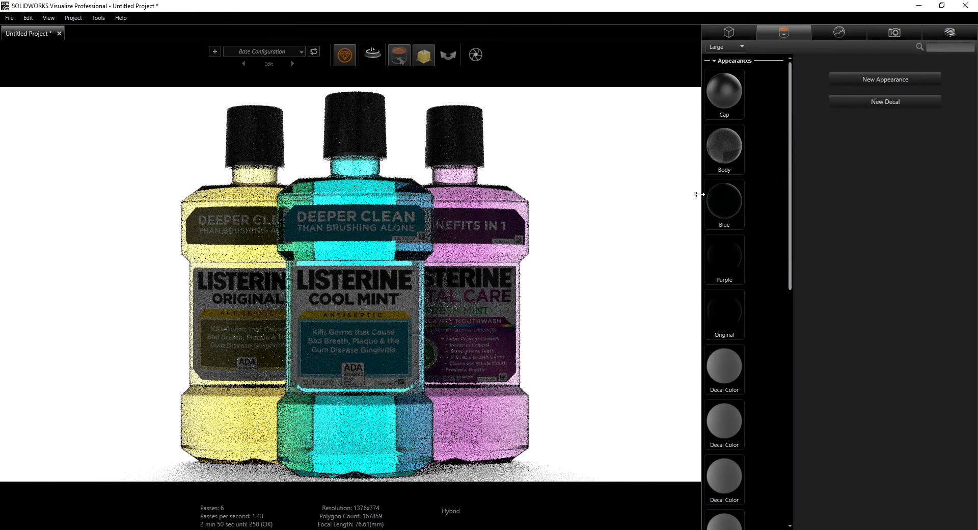
{"action": "left_click_drag", "start_coordinate": [641, 200], "coordinate": [572, 224]}
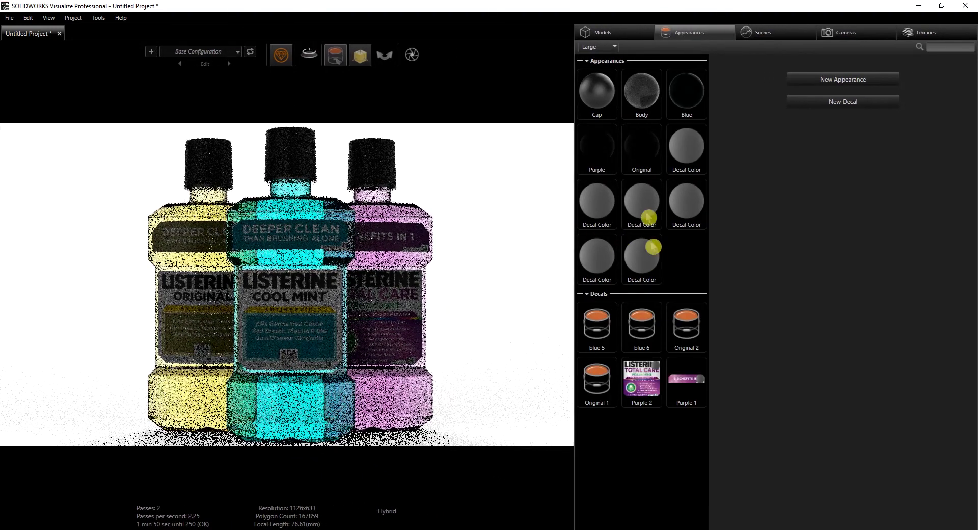
{"action": "right_click", "coordinate": [687, 259]}
{"action": "left_click", "coordinate": [729, 329]}
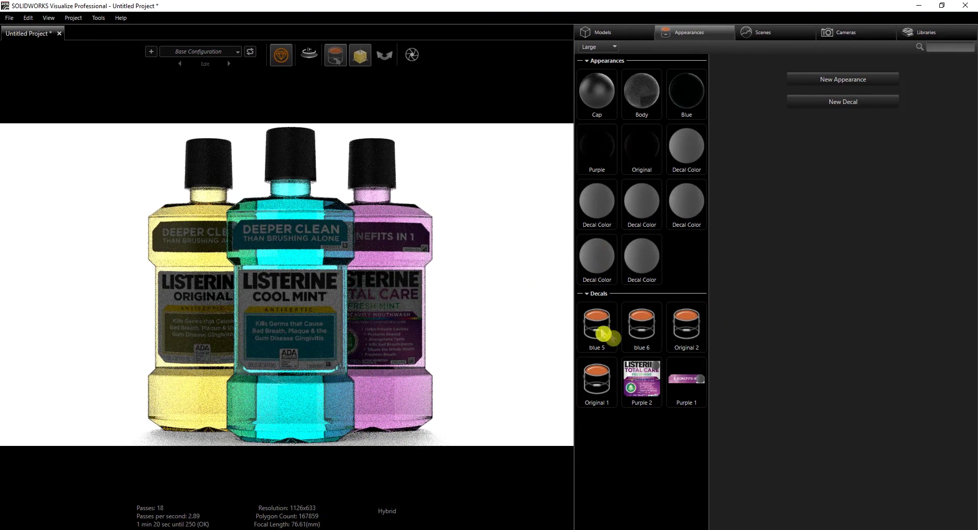
{"action": "left_click", "coordinate": [691, 198]}
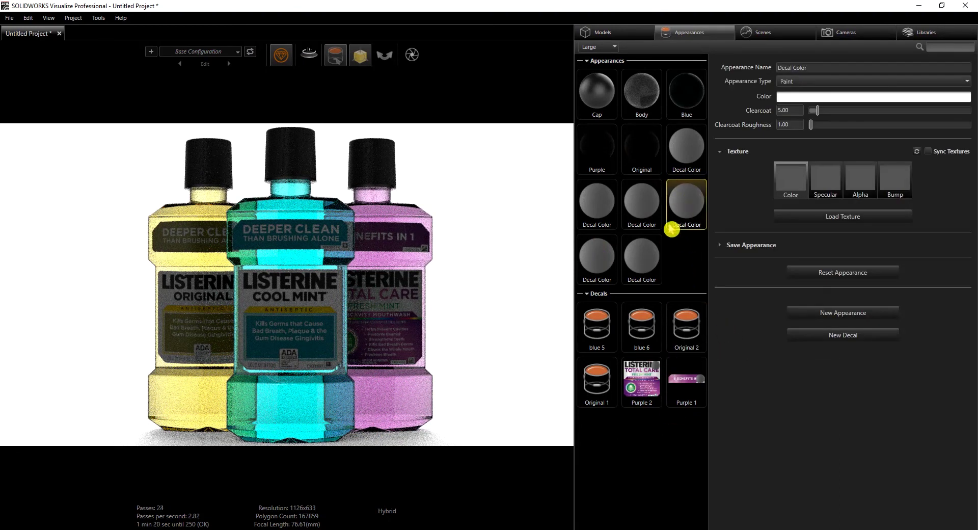
{"action": "left_click", "coordinate": [600, 219], "text": "shift"}
{"action": "left_click", "coordinate": [597, 258], "text": "shift"}
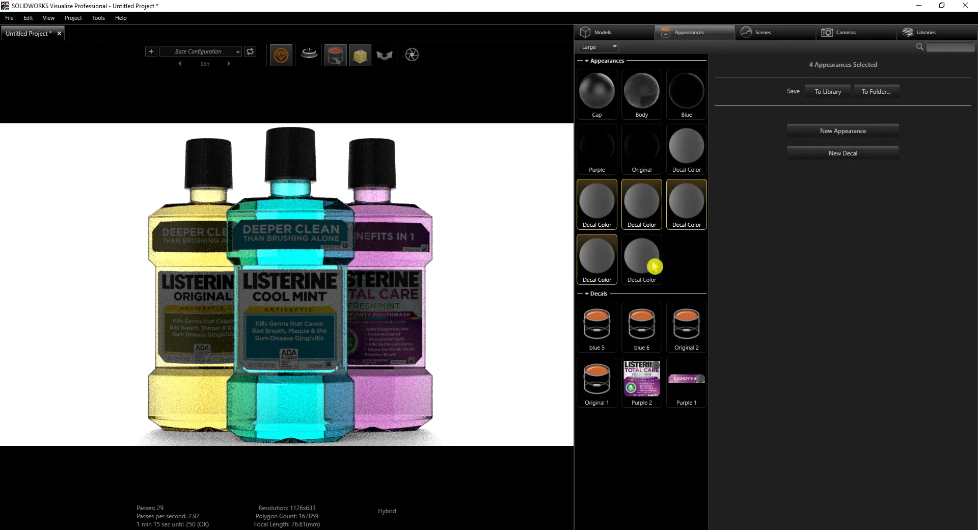
{"action": "left_click", "coordinate": [654, 260], "text": "shift"}
{"action": "key", "text": "Delete"}
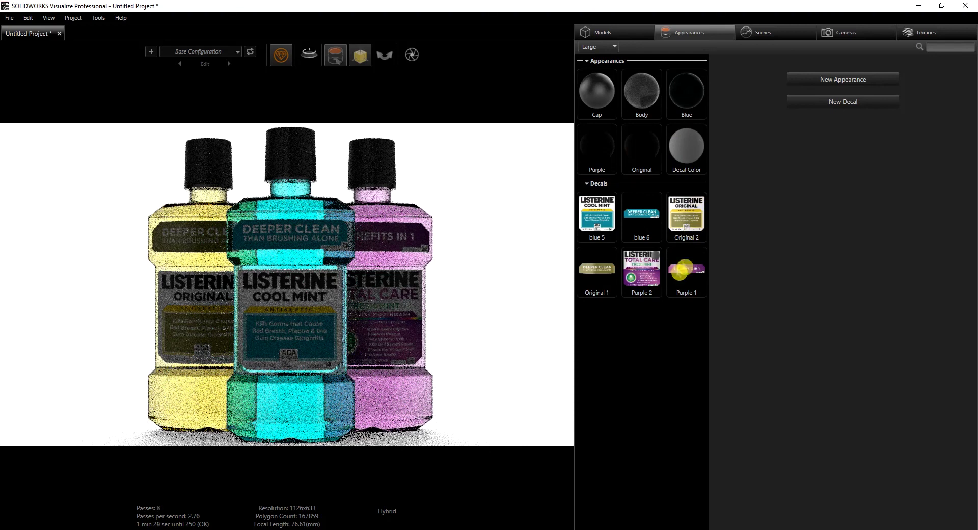
Apply the remaining Decal Color appearance to the upper and lower label panels of all three bottles.
{"action": "left_click", "coordinate": [693, 153]}
{"action": "mouse_move", "coordinate": [692, 153]}
{"action": "left_mouse_down"}
{"action": "mouse_move", "coordinate": [496, 277]}
{"action": "mouse_move", "coordinate": [395, 307]}
{"action": "mouse_move", "coordinate": [381, 297]}
{"action": "mouse_move", "coordinate": [662, 156]}
{"action": "mouse_move", "coordinate": [421, 247]}
{"action": "mouse_move", "coordinate": [408, 237]}
{"action": "mouse_move", "coordinate": [683, 178]}
{"action": "mouse_move", "coordinate": [356, 322]}
{"action": "mouse_move", "coordinate": [294, 316]}
{"action": "mouse_move", "coordinate": [316, 312]}
{"action": "left_mouse_up"}
{"action": "left_click", "coordinate": [685, 157]}
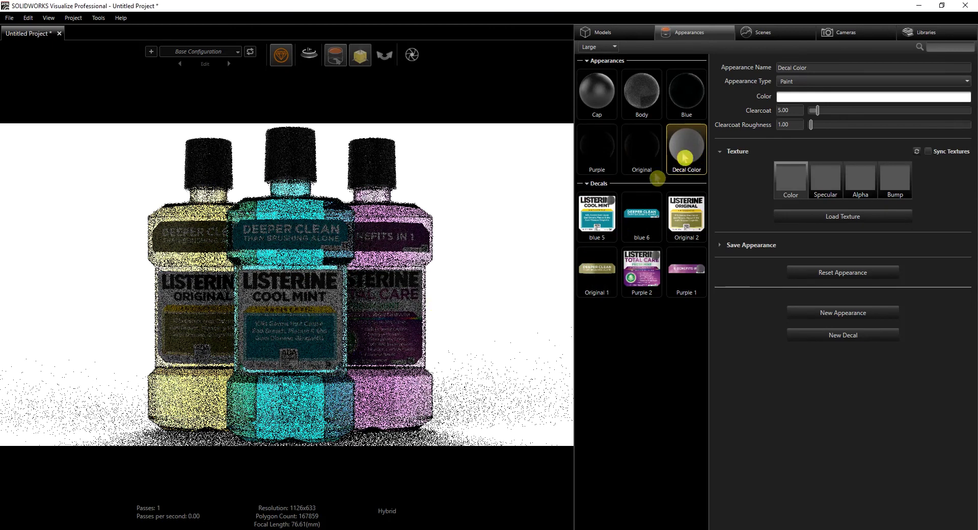
{"action": "left_click", "coordinate": [632, 174]}
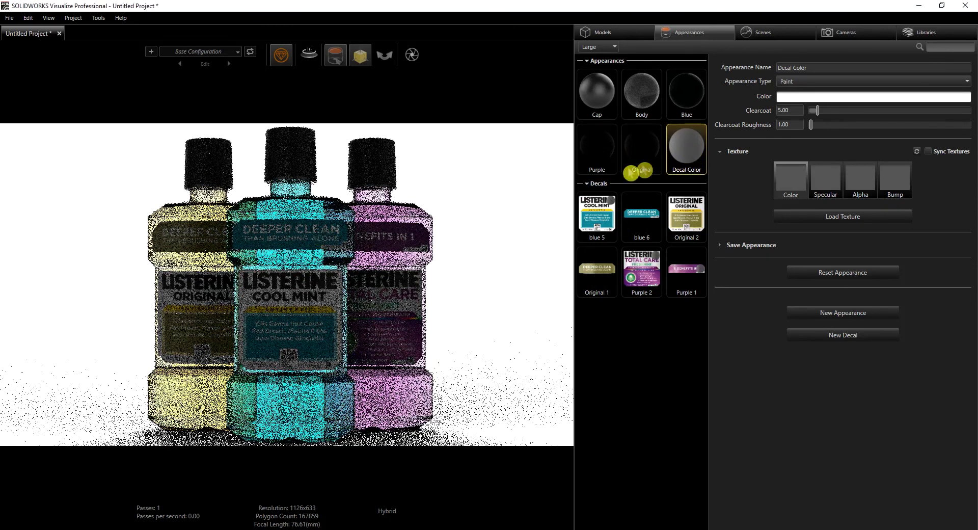
{"action": "left_click", "coordinate": [431, 277]}
{"action": "mouse_move", "coordinate": [697, 206]}
{"action": "left_mouse_down"}
{"action": "mouse_move", "coordinate": [586, 285]}
{"action": "mouse_move", "coordinate": [175, 313]}
{"action": "left_mouse_up"}
{"action": "left_click", "coordinate": [267, 238]}
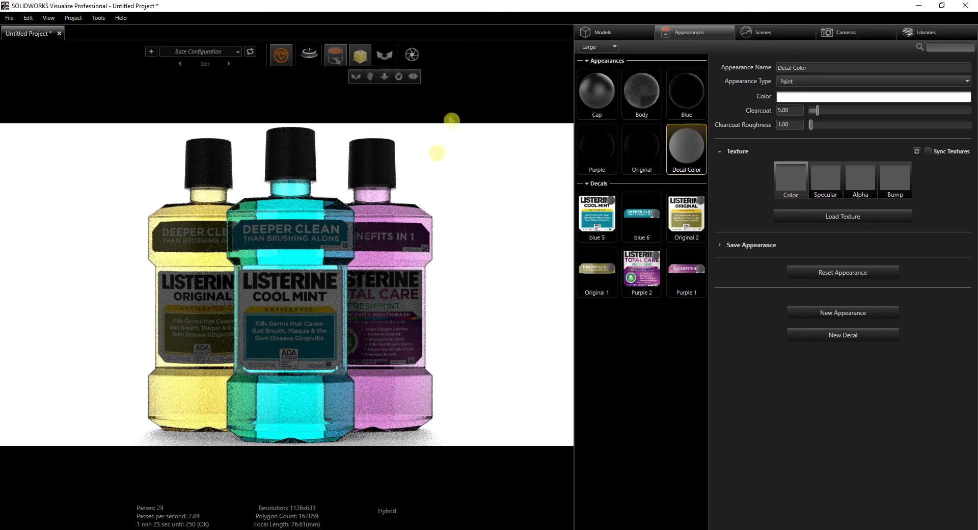
Open the still-image render output settings and set the render passes to 3000.
{"action": "mouse_move", "coordinate": [424, 62]}
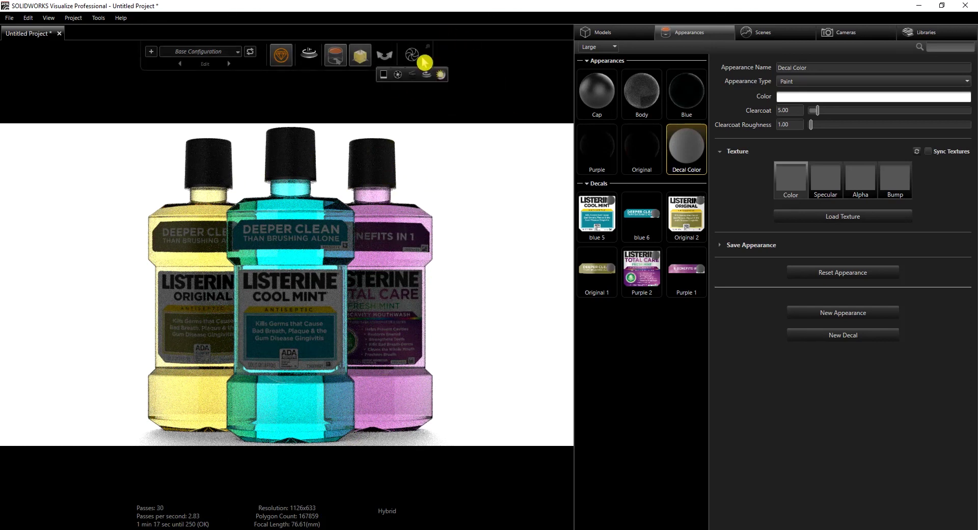
{"action": "left_click", "coordinate": [400, 79]}
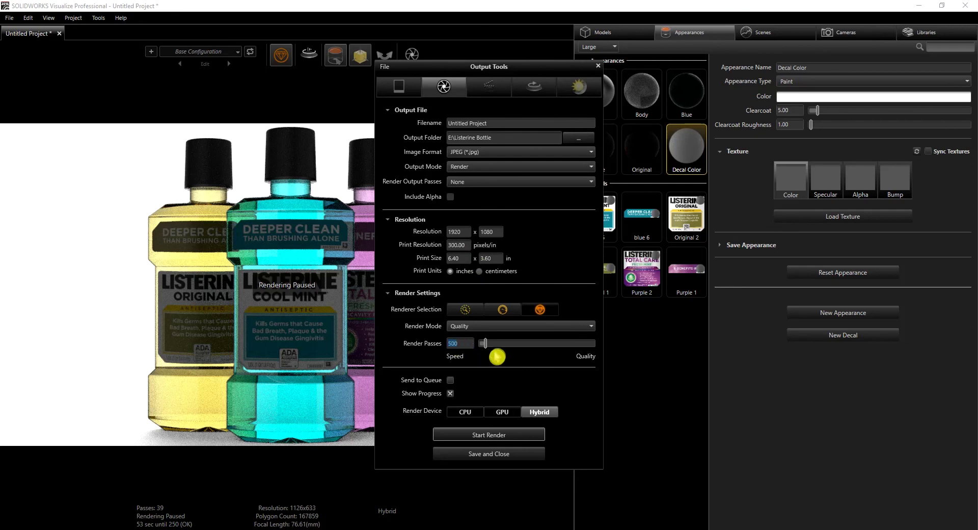
{"action": "left_click", "coordinate": [451, 341]}
{"action": "type", "text": "3000"}
{"action": "key", "text": "Return"}
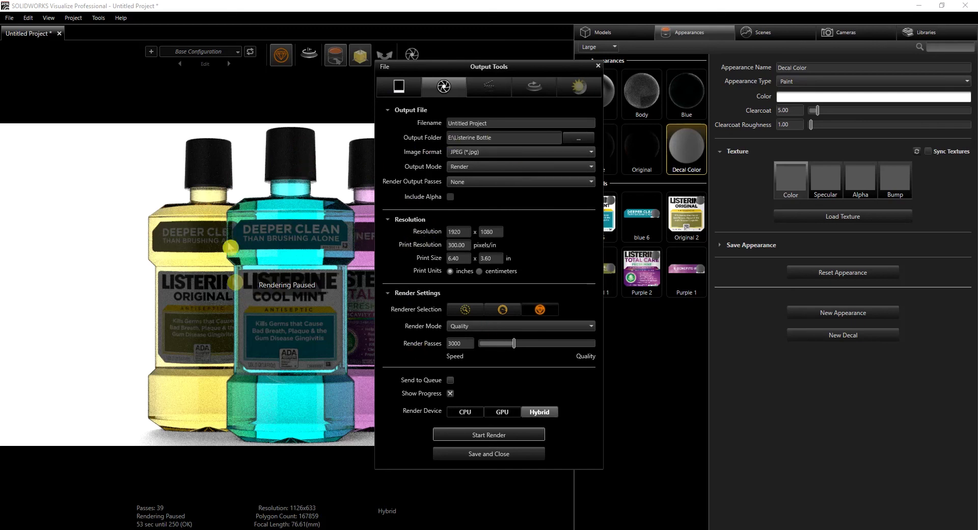
{"action": "left_click", "coordinate": [488, 156]}
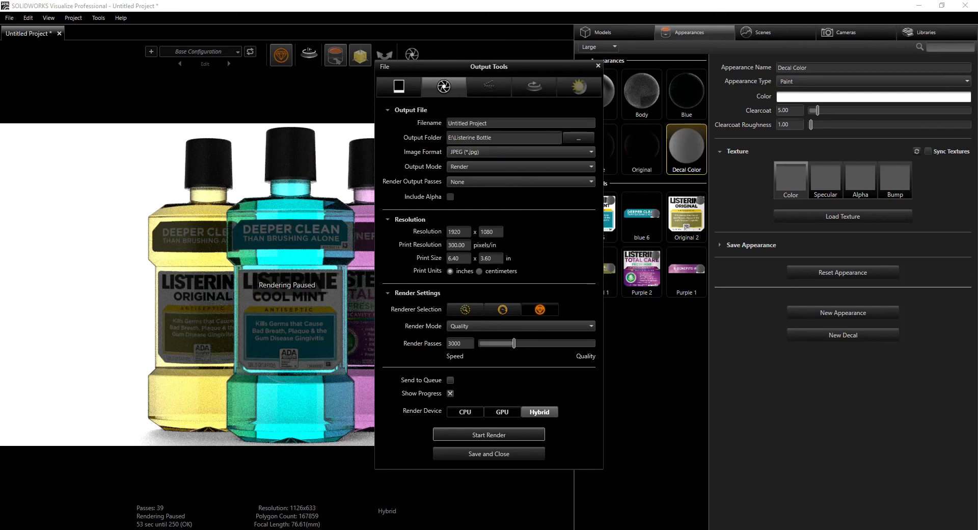